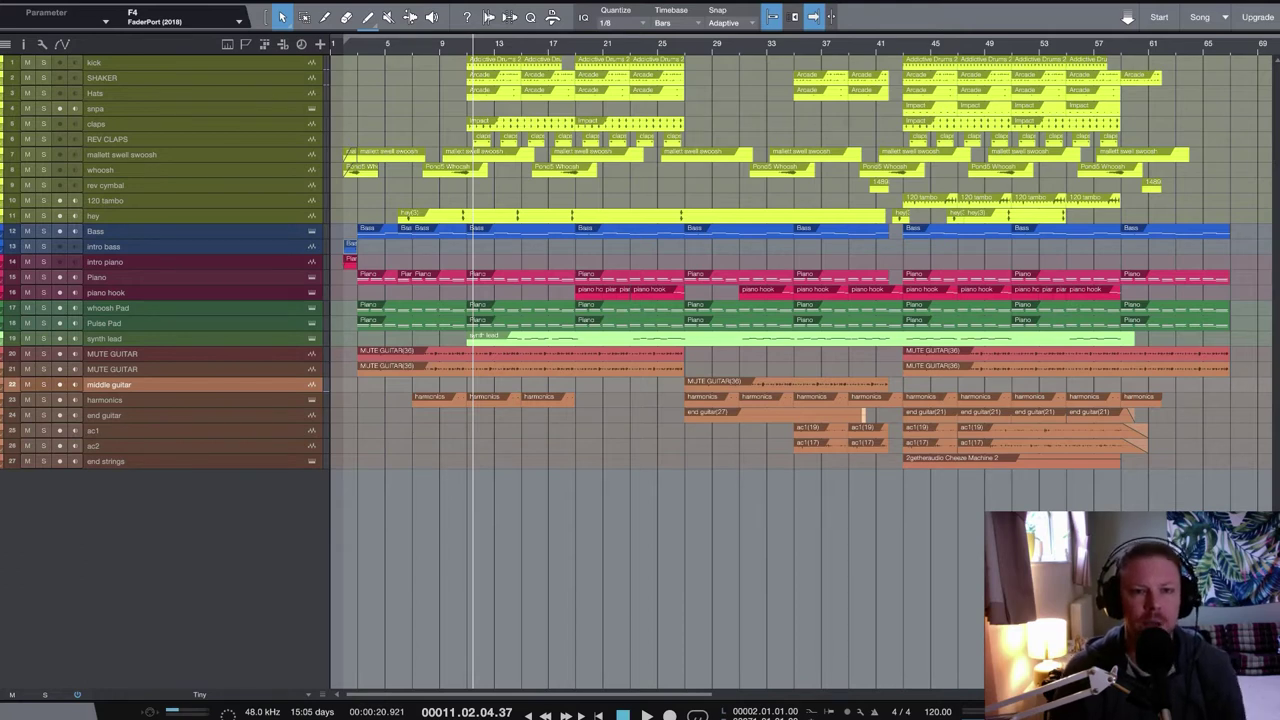
- Play the arrangement from the song start, then again from around bar 3
left_click(346, 46)
key("space")
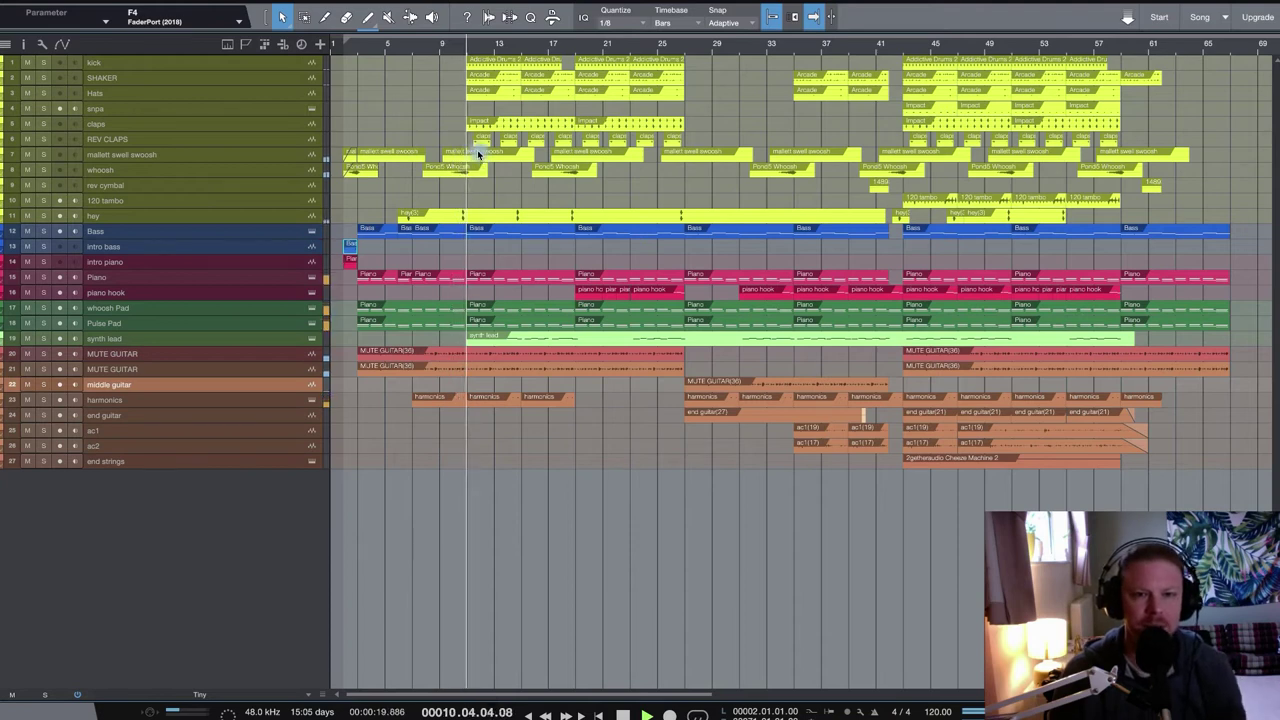
left_click(362, 49)
key("space")
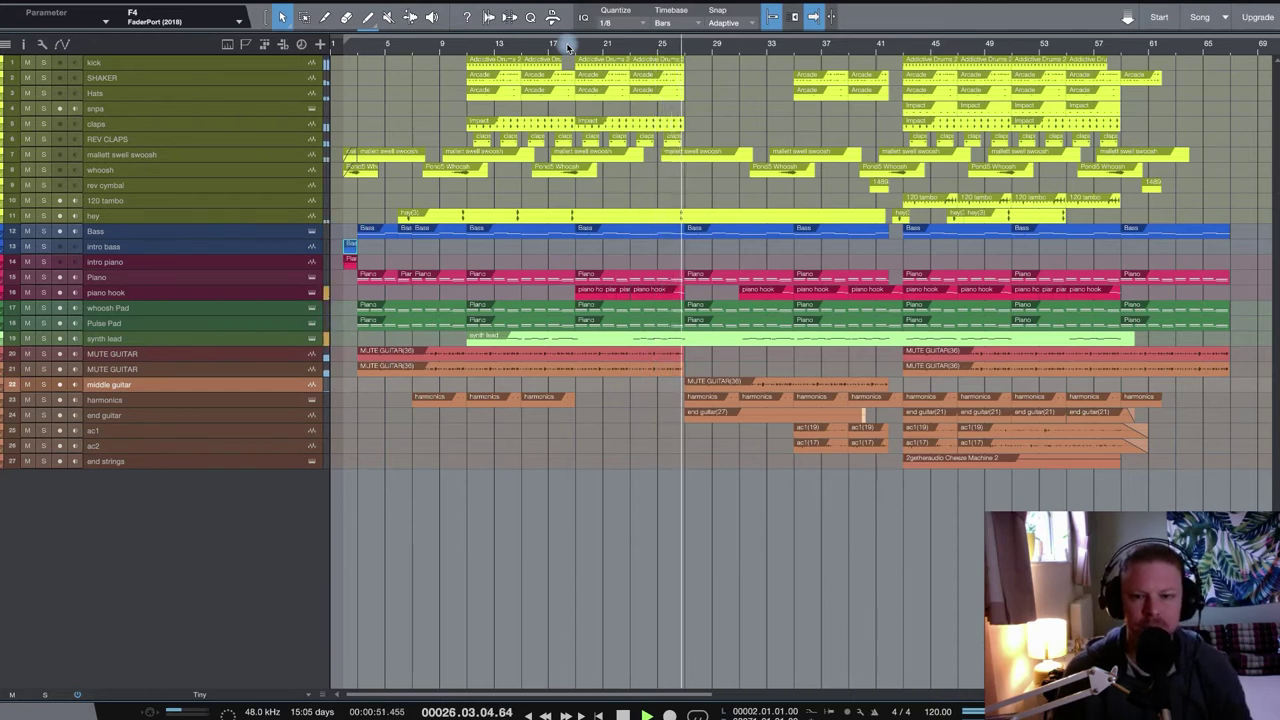
- Stop playback, then resume it through the arrangement's middle section
key("space")
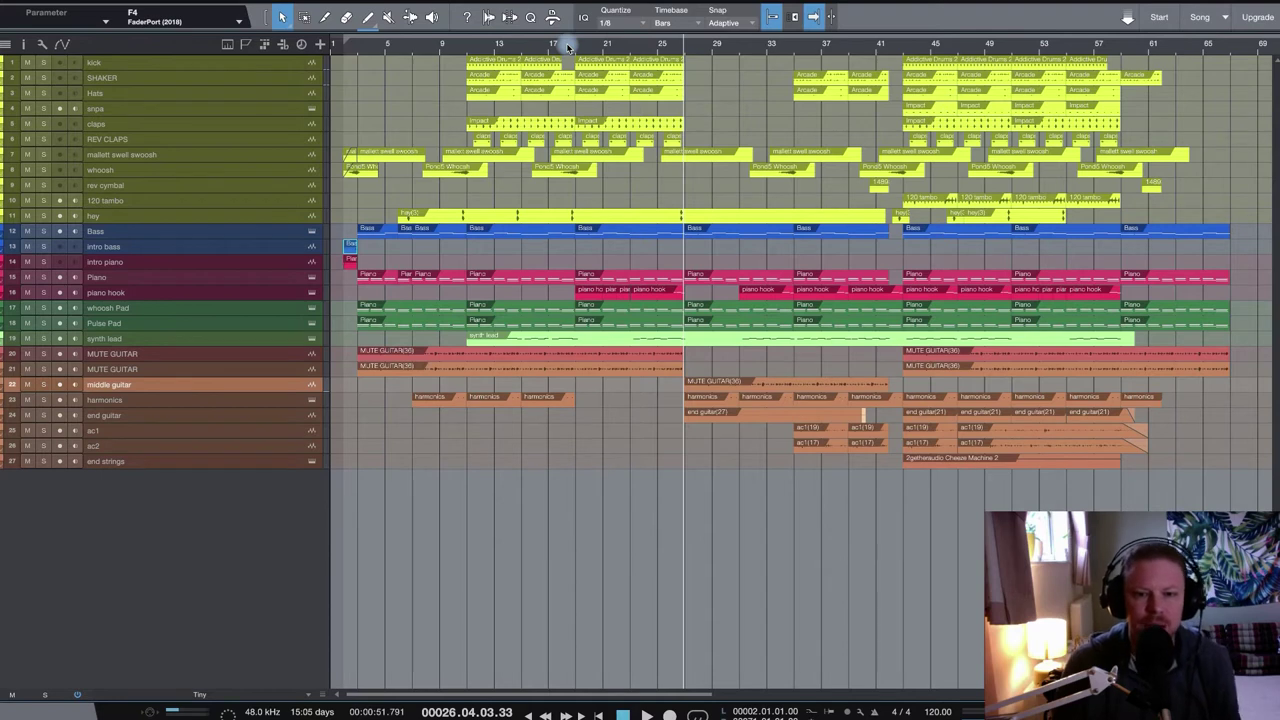
key("space")
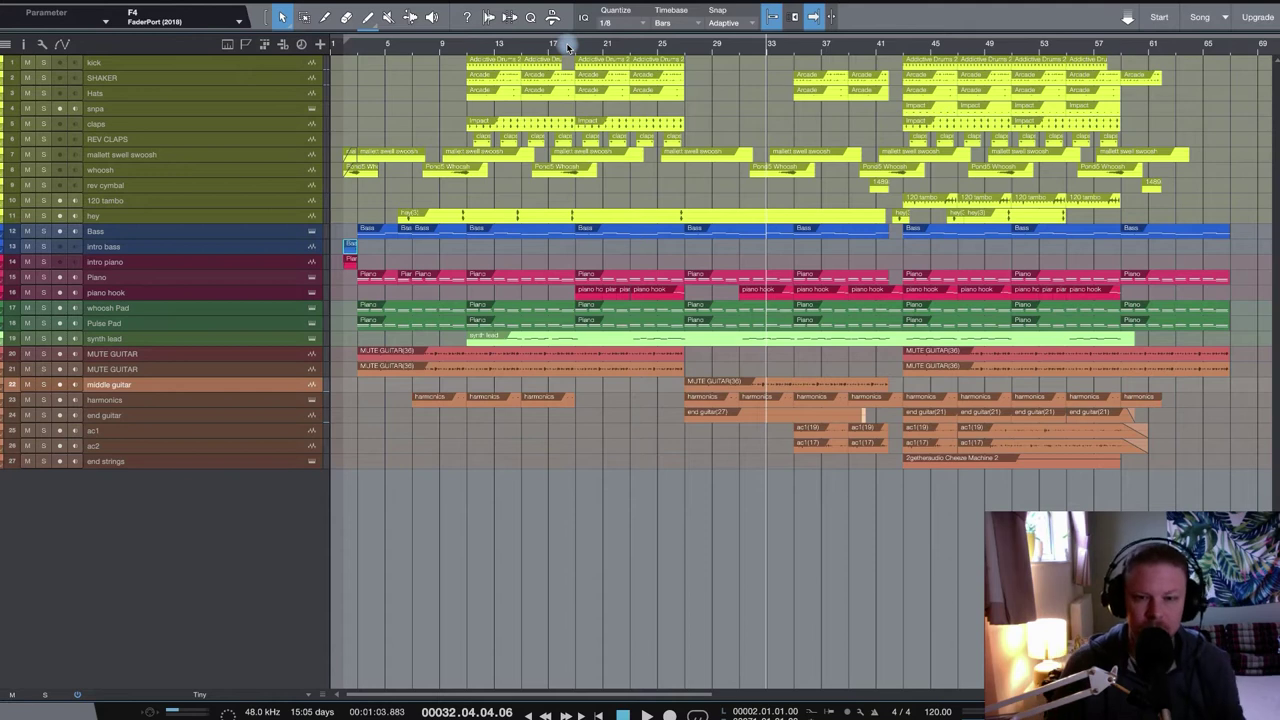
- Resume playback from around bar 33 and let it run to the song's end
key("space")
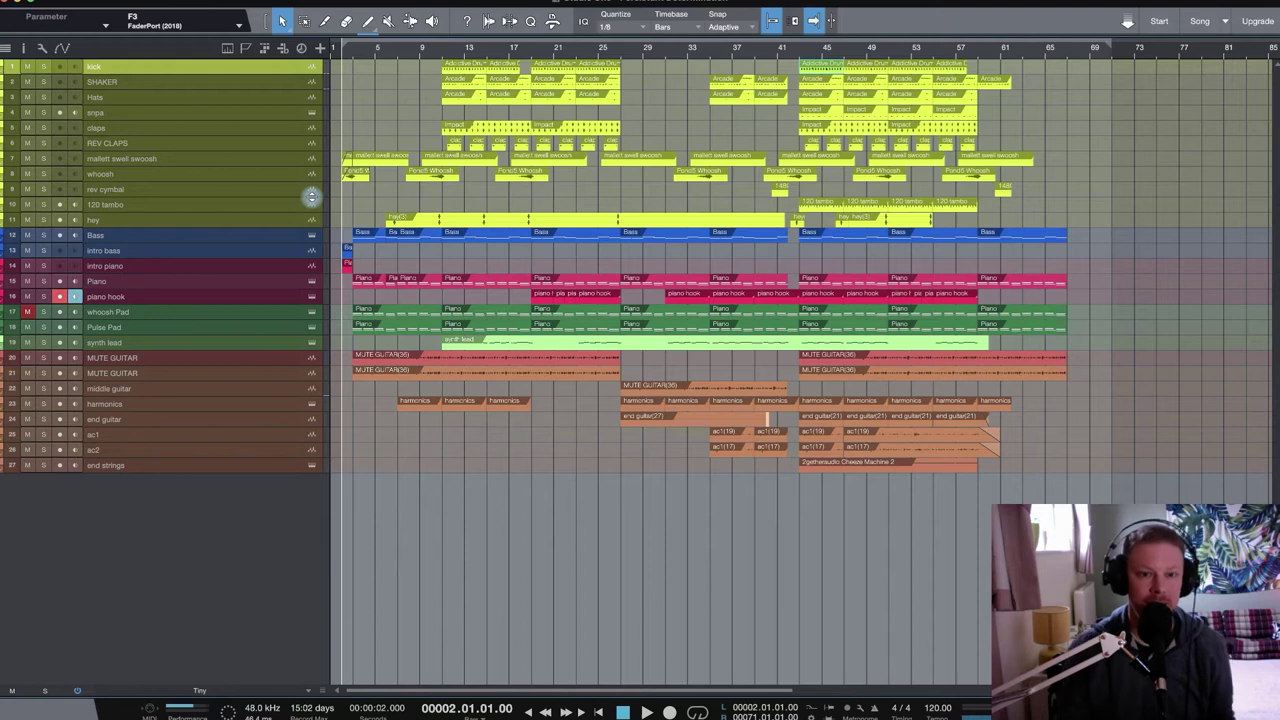
- Zoom in twice on the opening bars and enlarge the intro piano and mallett swell swoosh tracks
key("e")
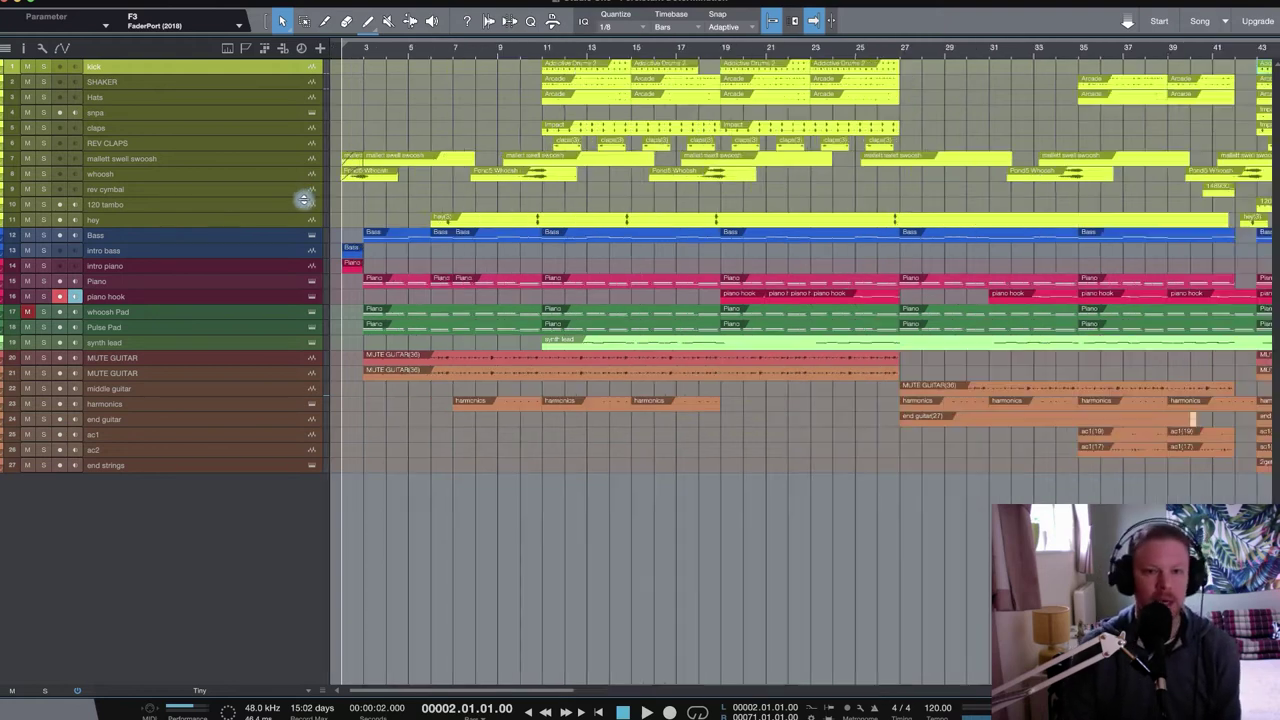
key("e")
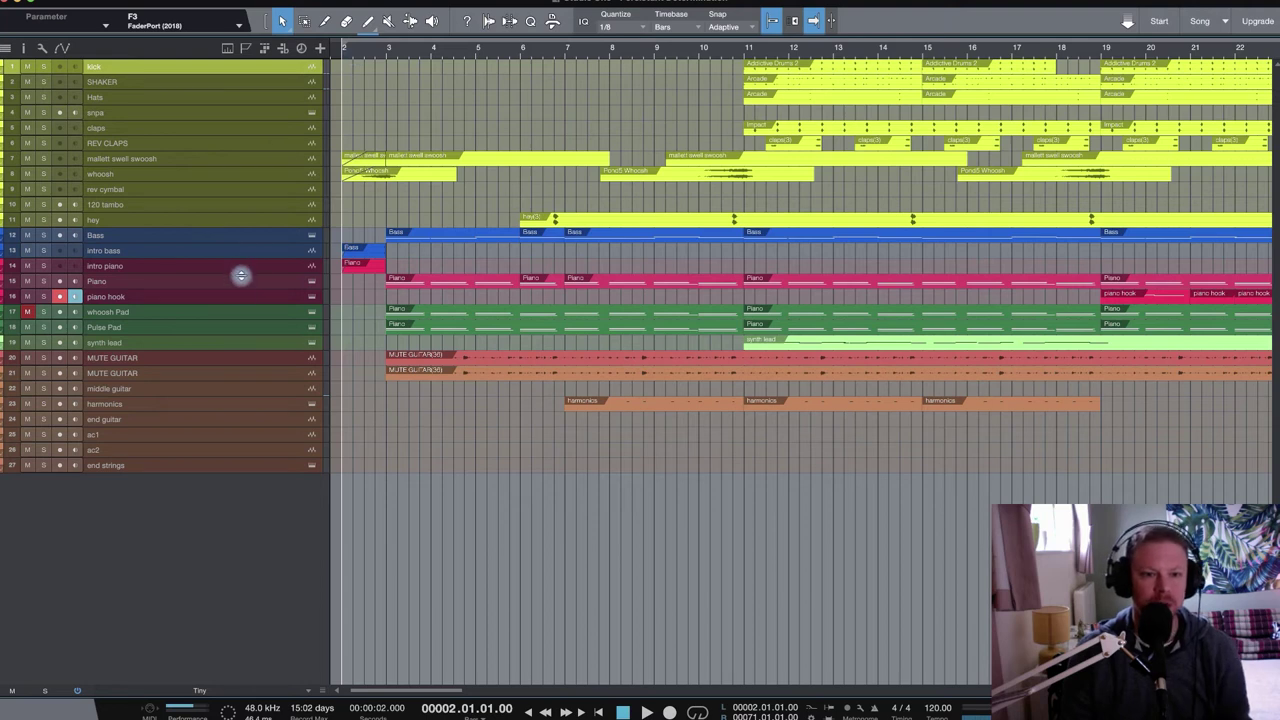
left_click_drag(241, 275, 253, 301)
key("space")
key("space")
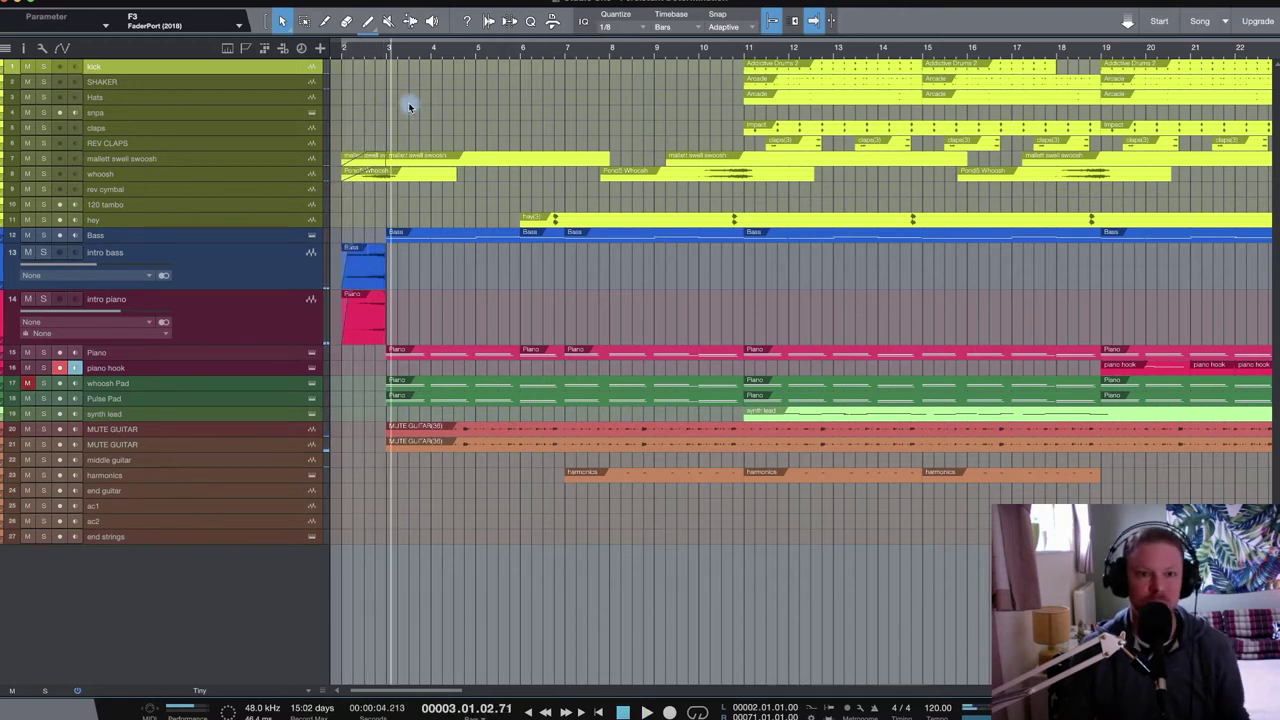
key("comma")
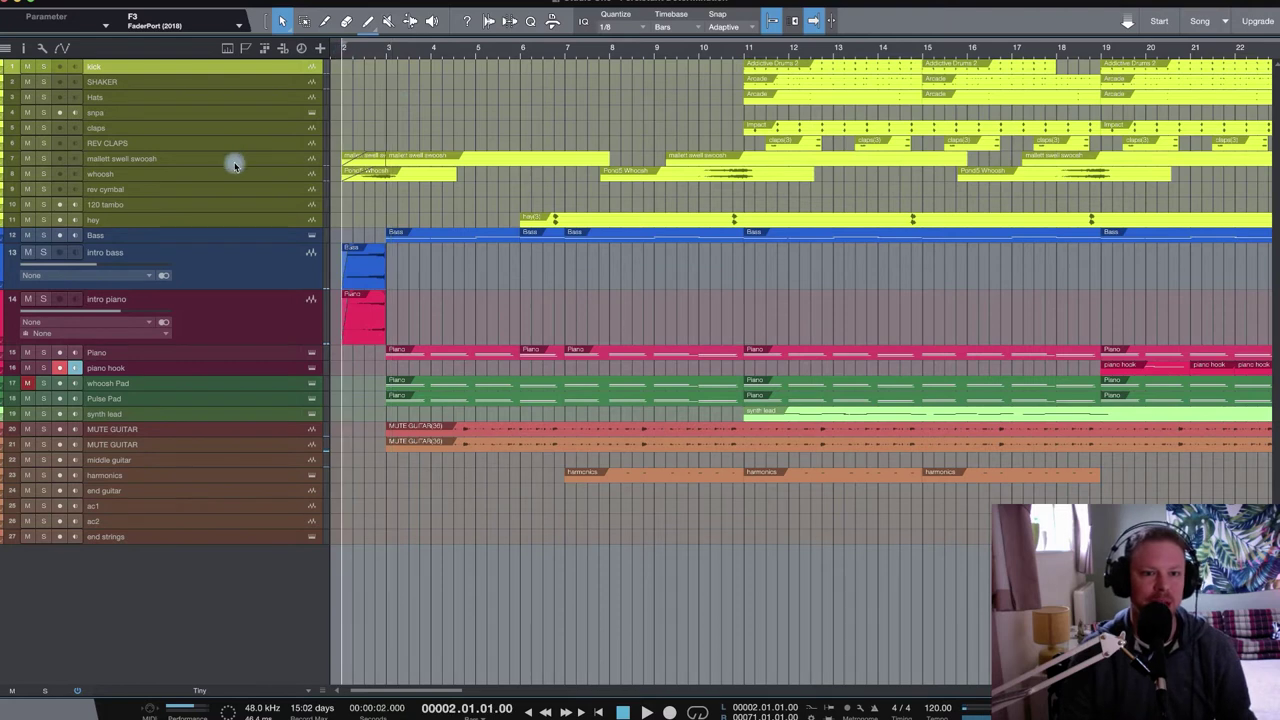
left_click_drag(230, 186, 236, 287)
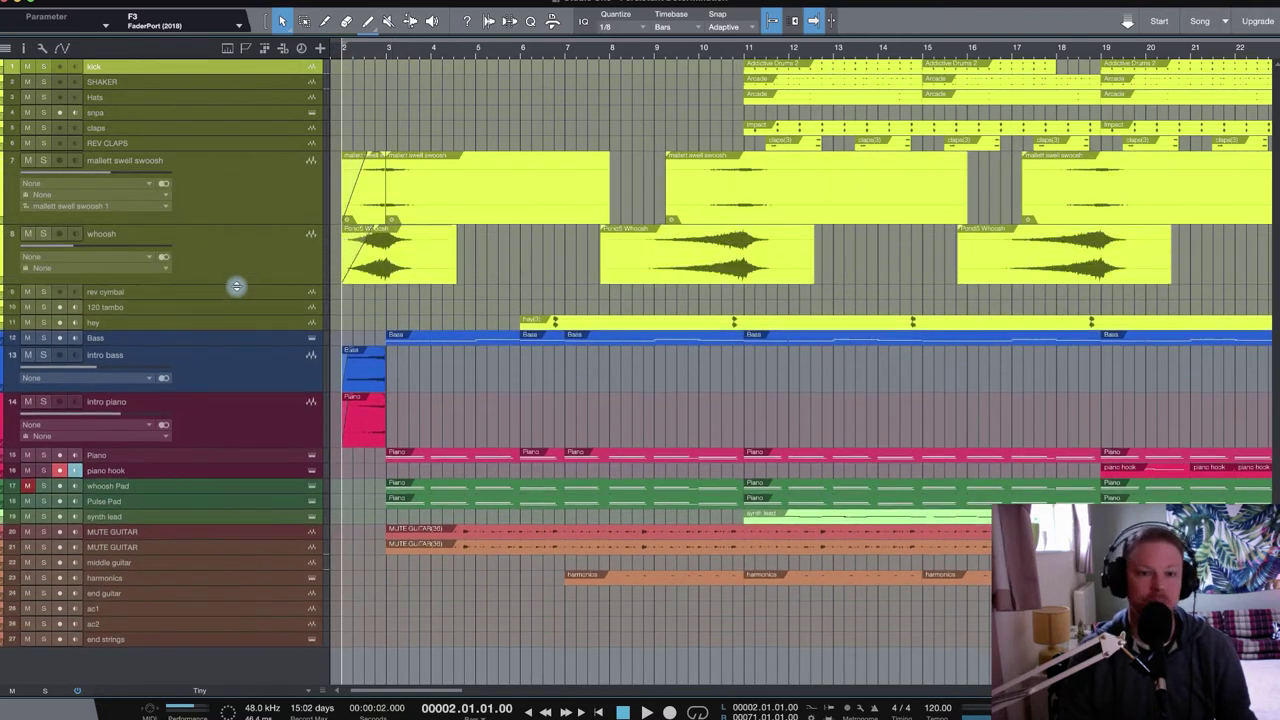
- Audition the soloed swoosh tracks from the song start, then unsolo the whoosh
left_click(46, 161)
key("space")
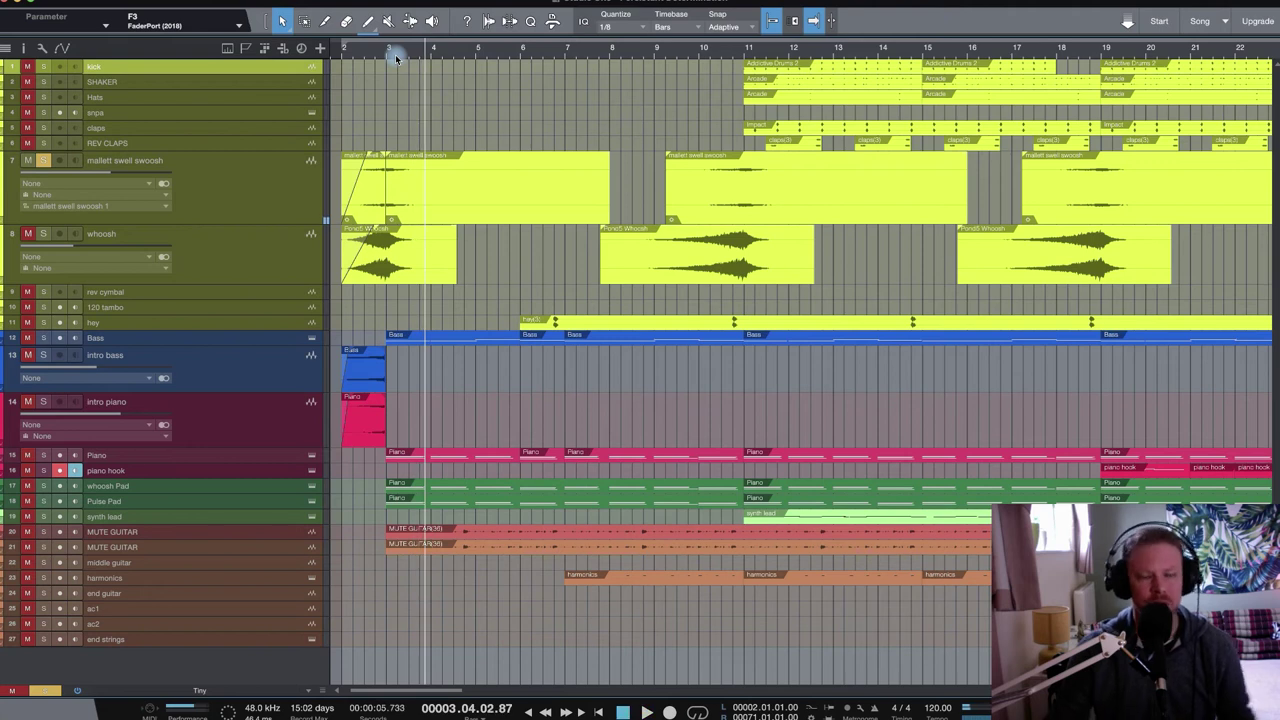
left_click(341, 55)
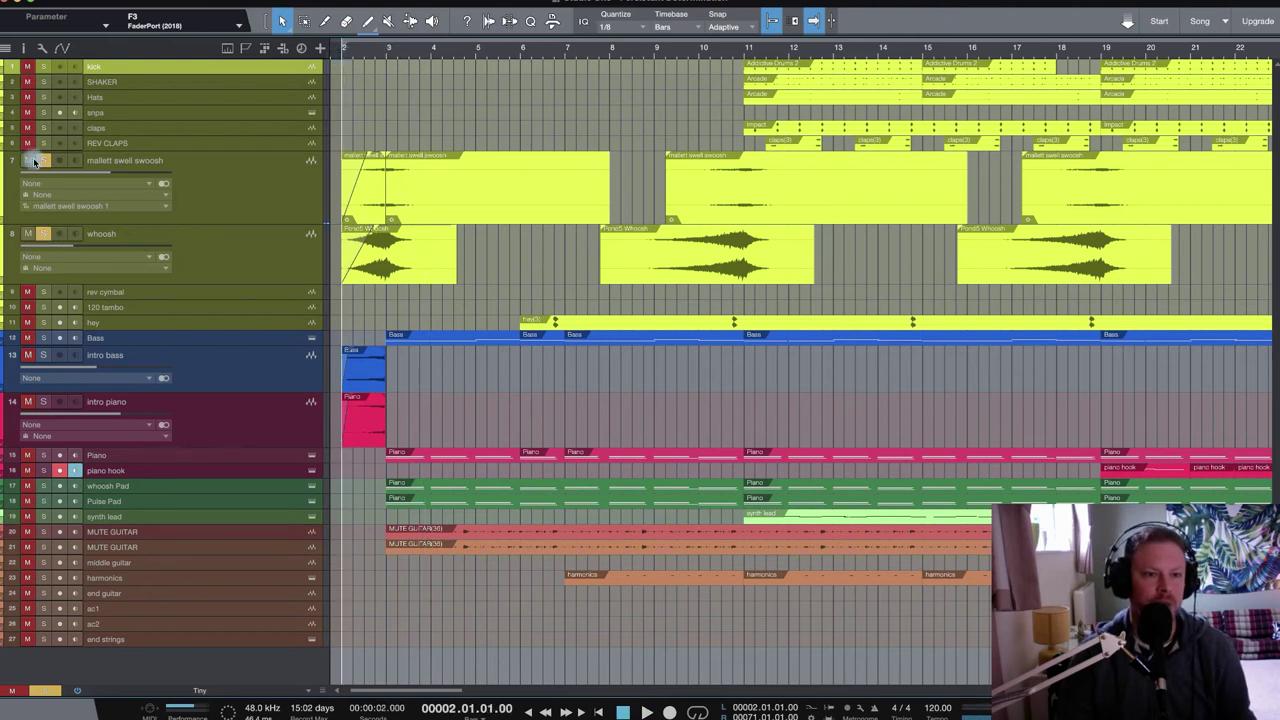
key("space")
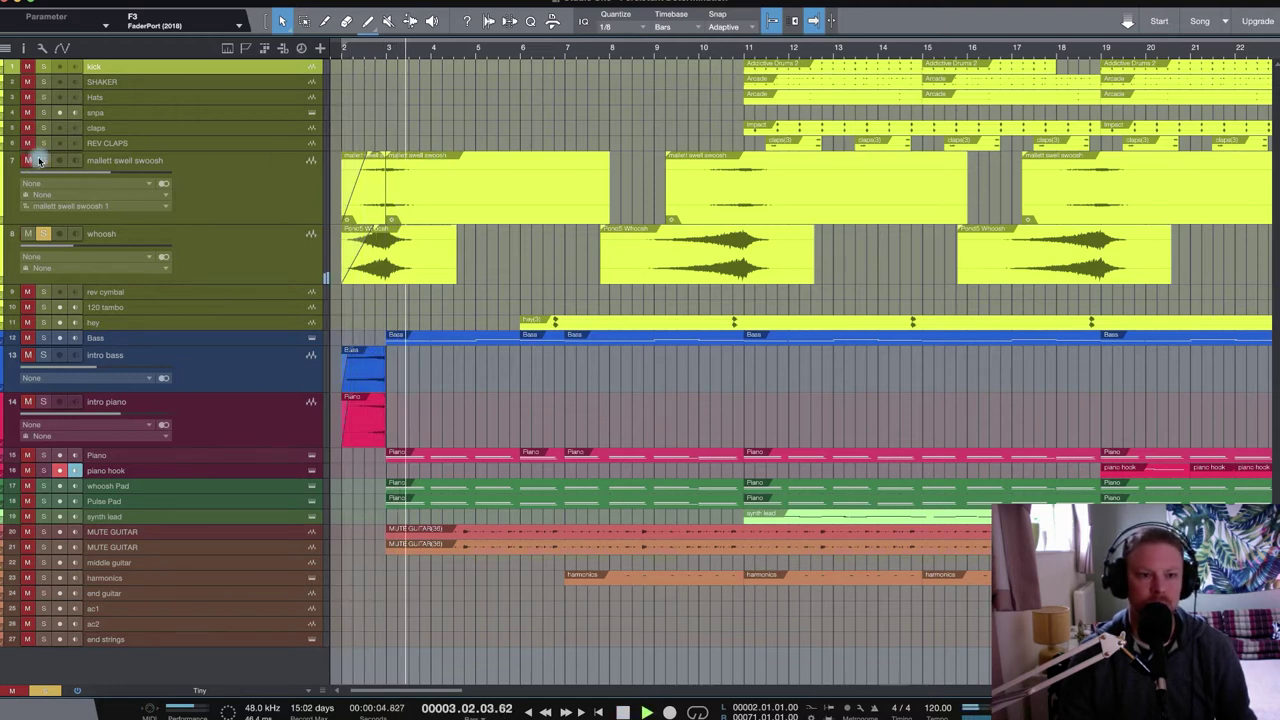
left_click(29, 235)
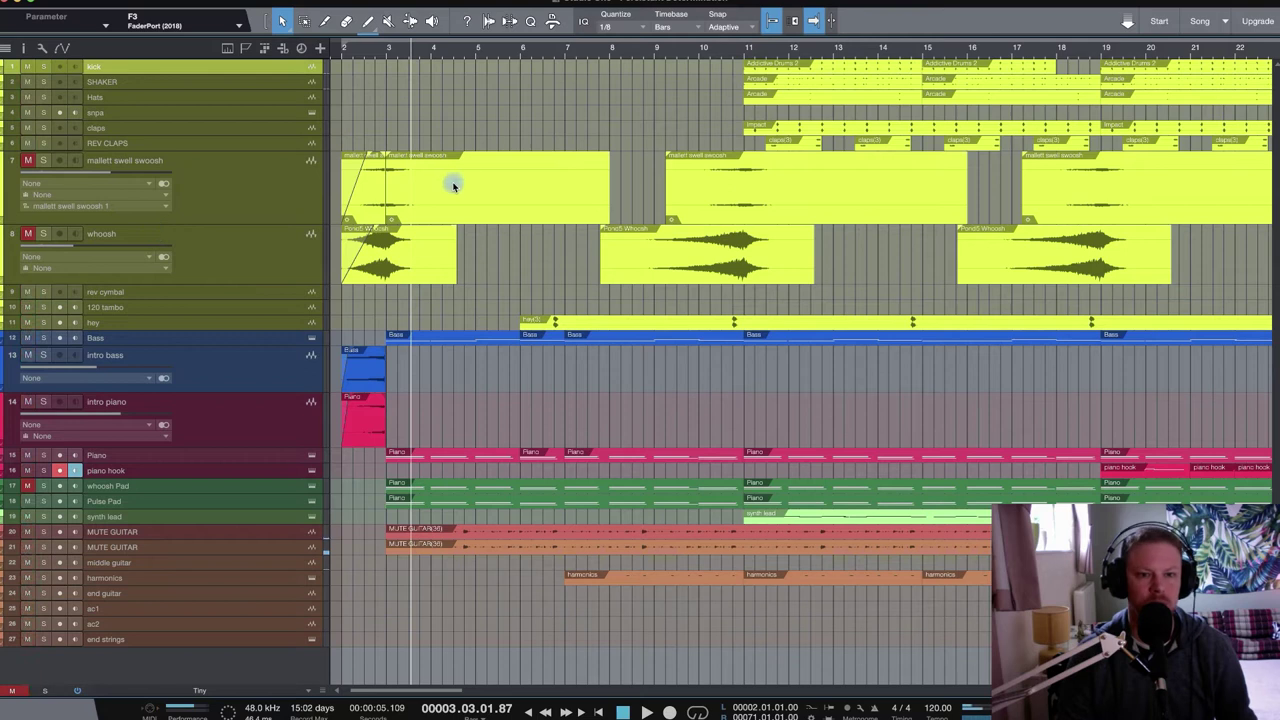
key("Home")
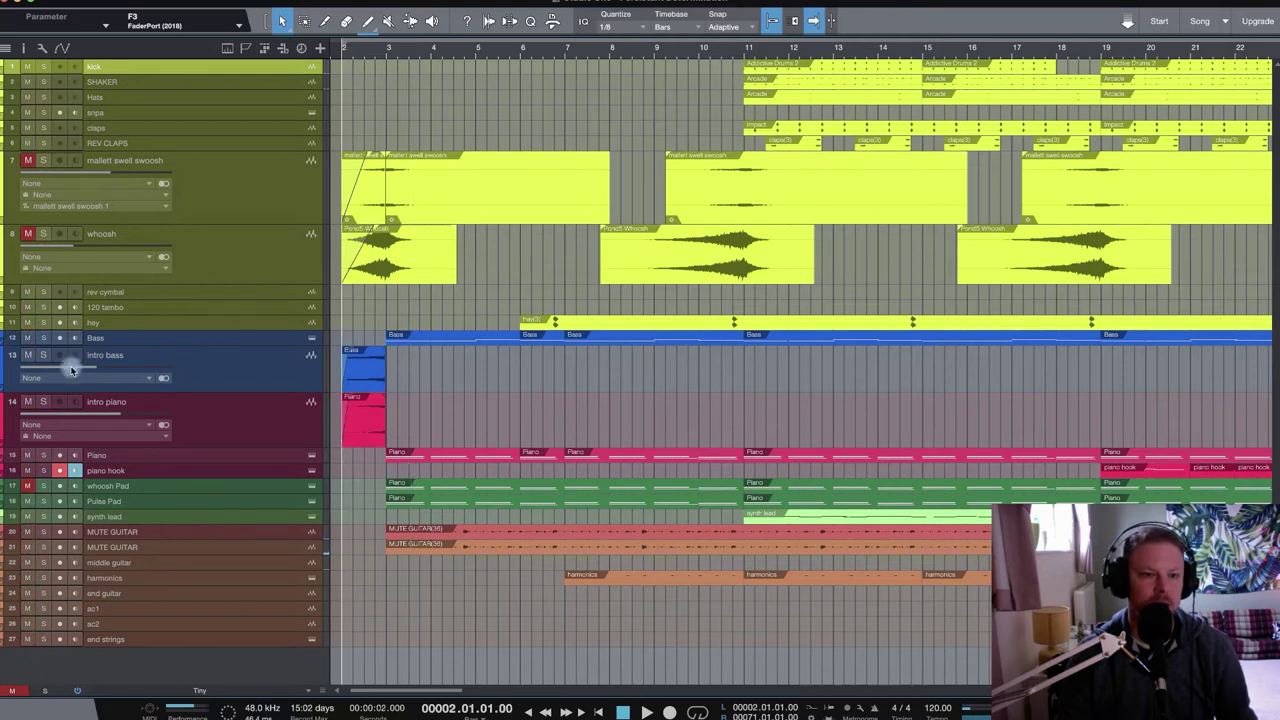
- Play the intro bass soloed, then switch the solo to the intro piano and play it
left_click(44, 356)
key("space")
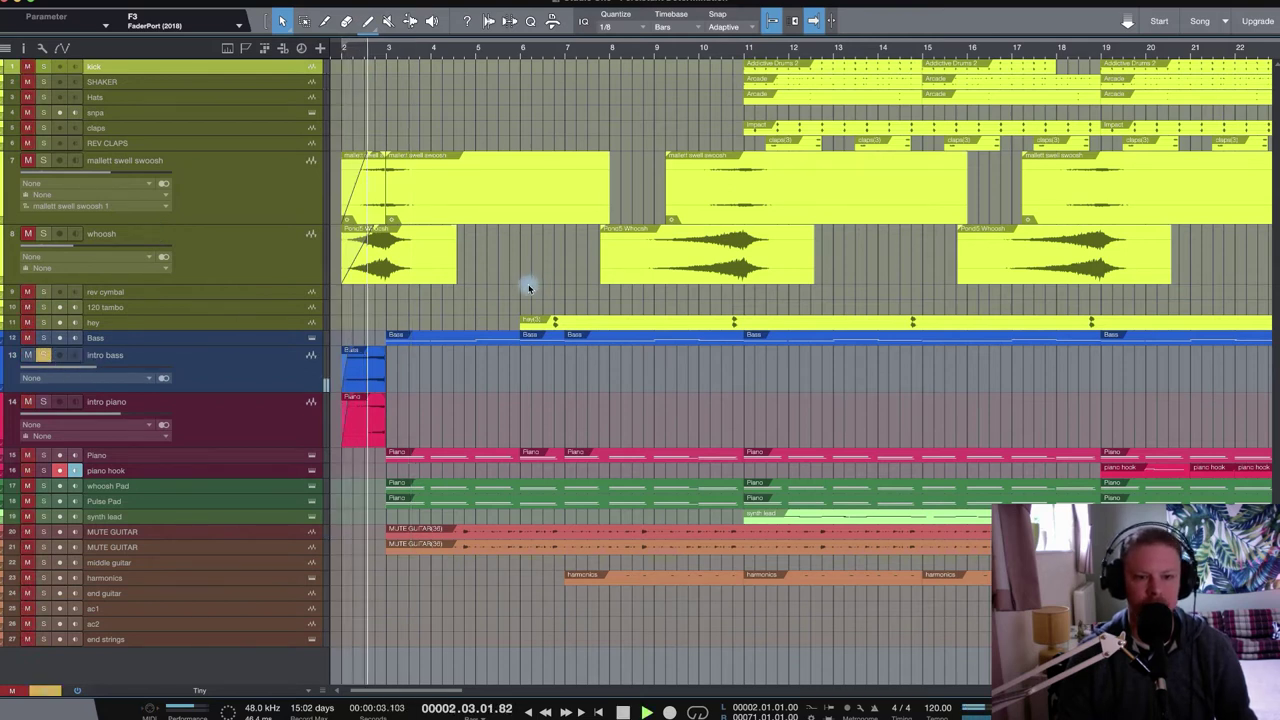
key("space")
left_click(43, 401)
left_click(43, 355)
key("space")
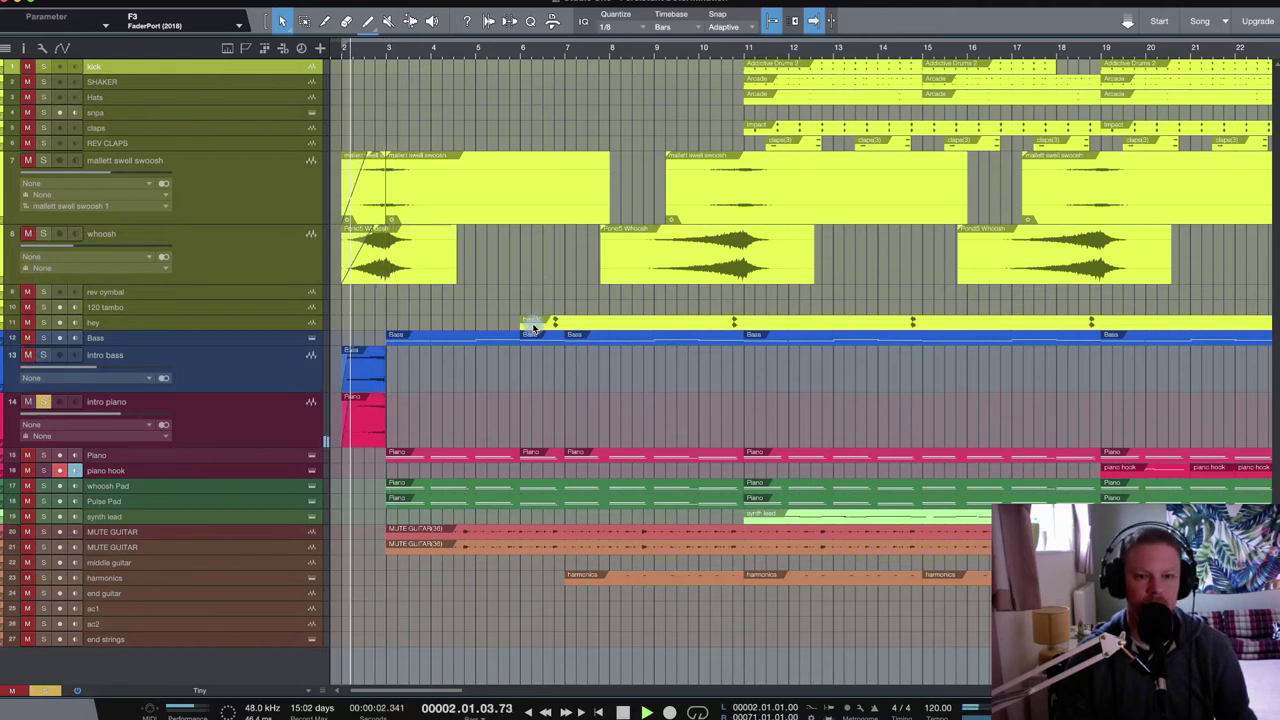
key("space")
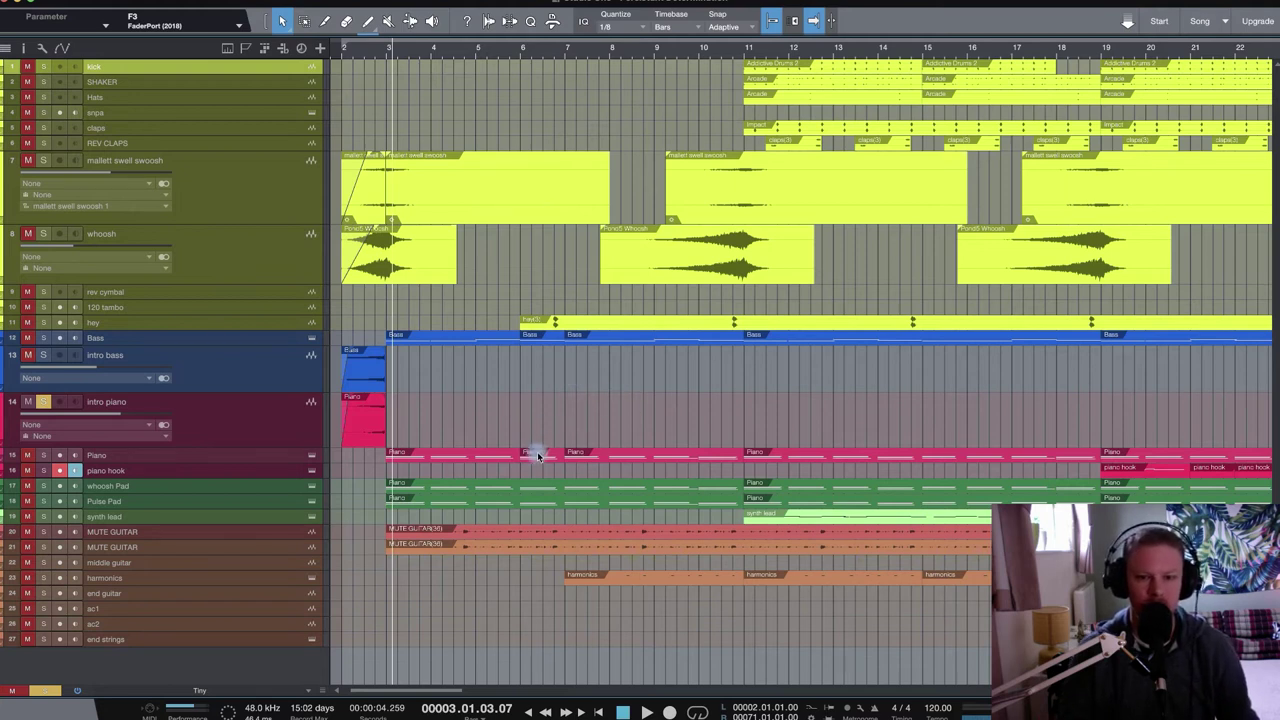
- Inspect the Piano and intro Piano event options without changing anything
left_click(541, 454)
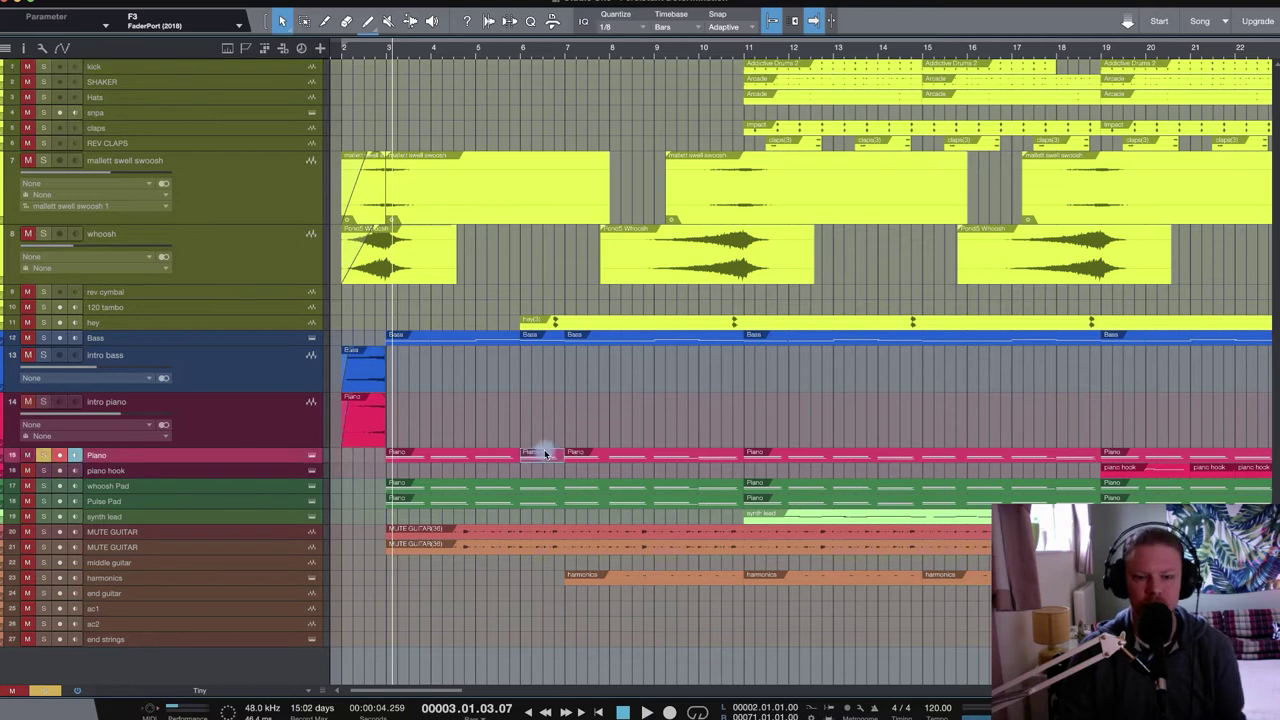
right_click(548, 445)
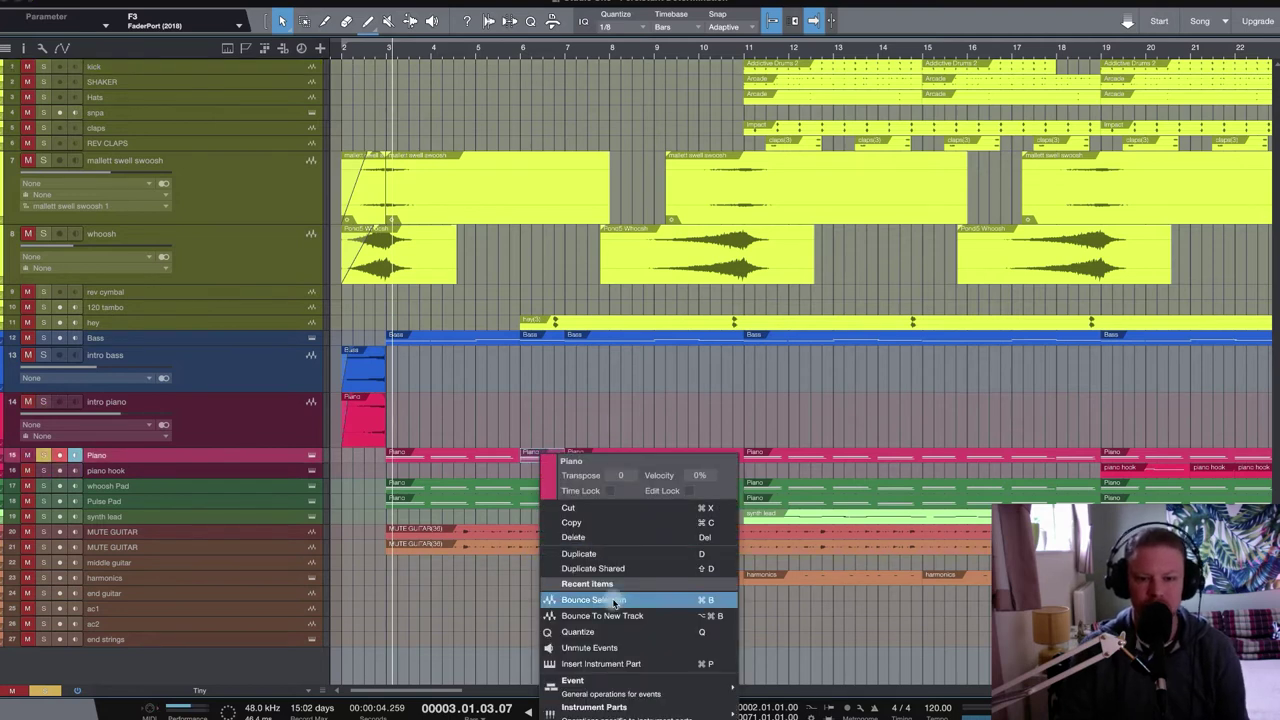
left_click(579, 427)
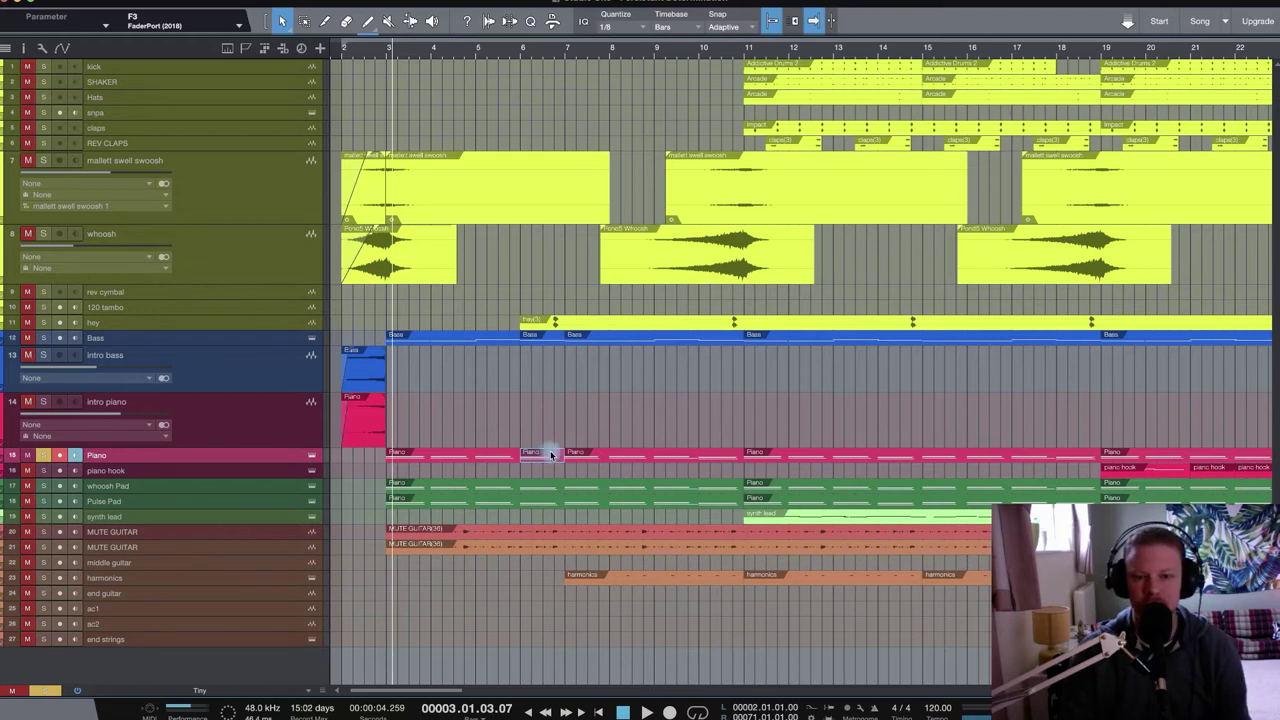
left_click(383, 427)
right_click(379, 428)
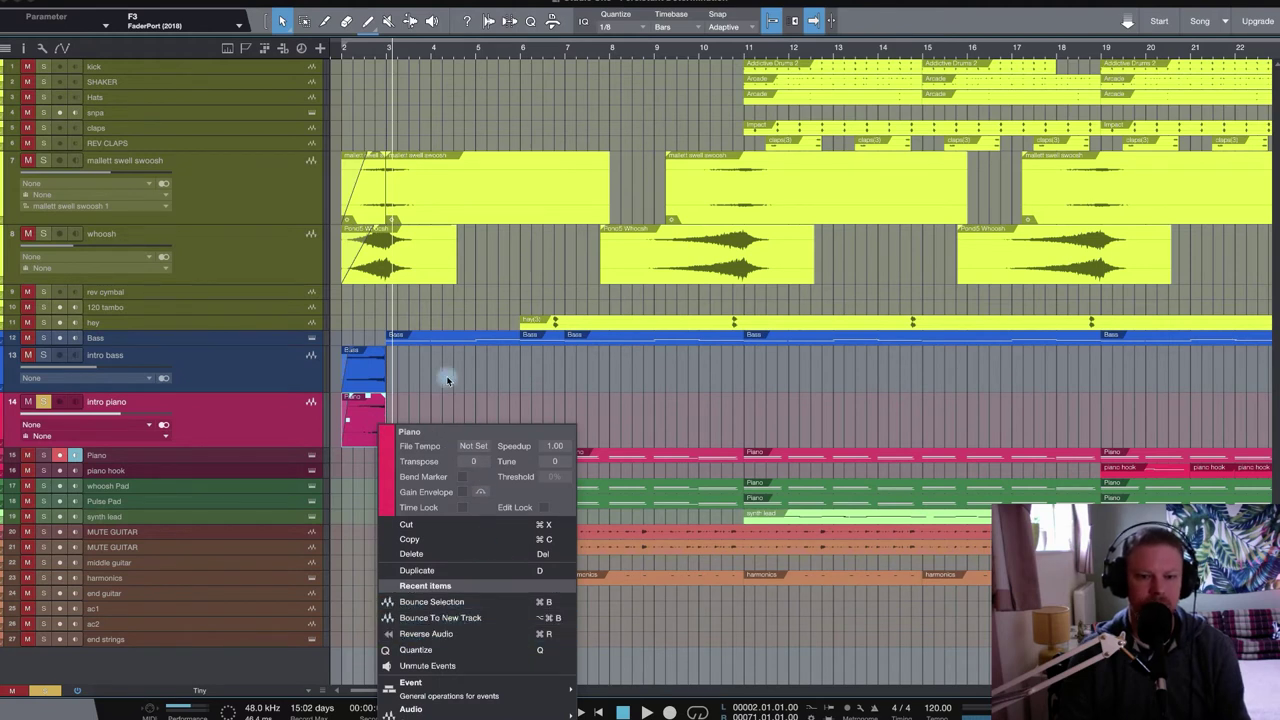
left_click(446, 376)
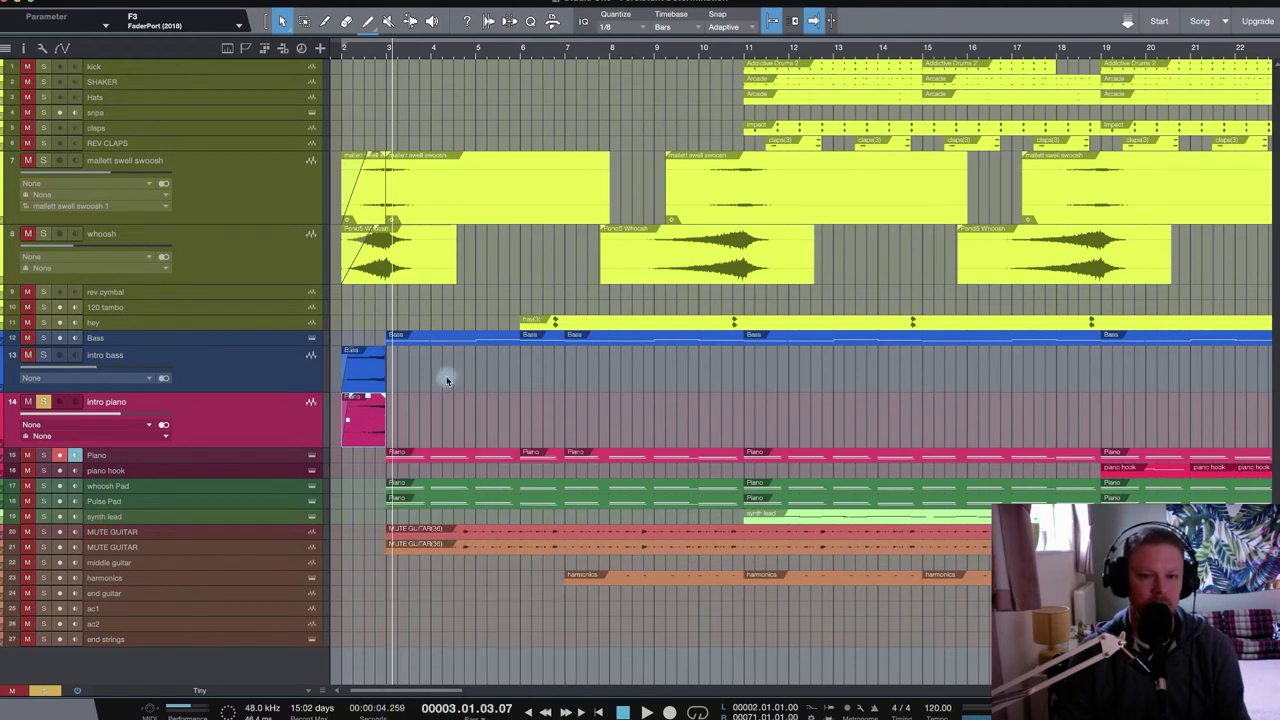
- Play from the song start and take the intro piano out of solo
left_click(344, 49)
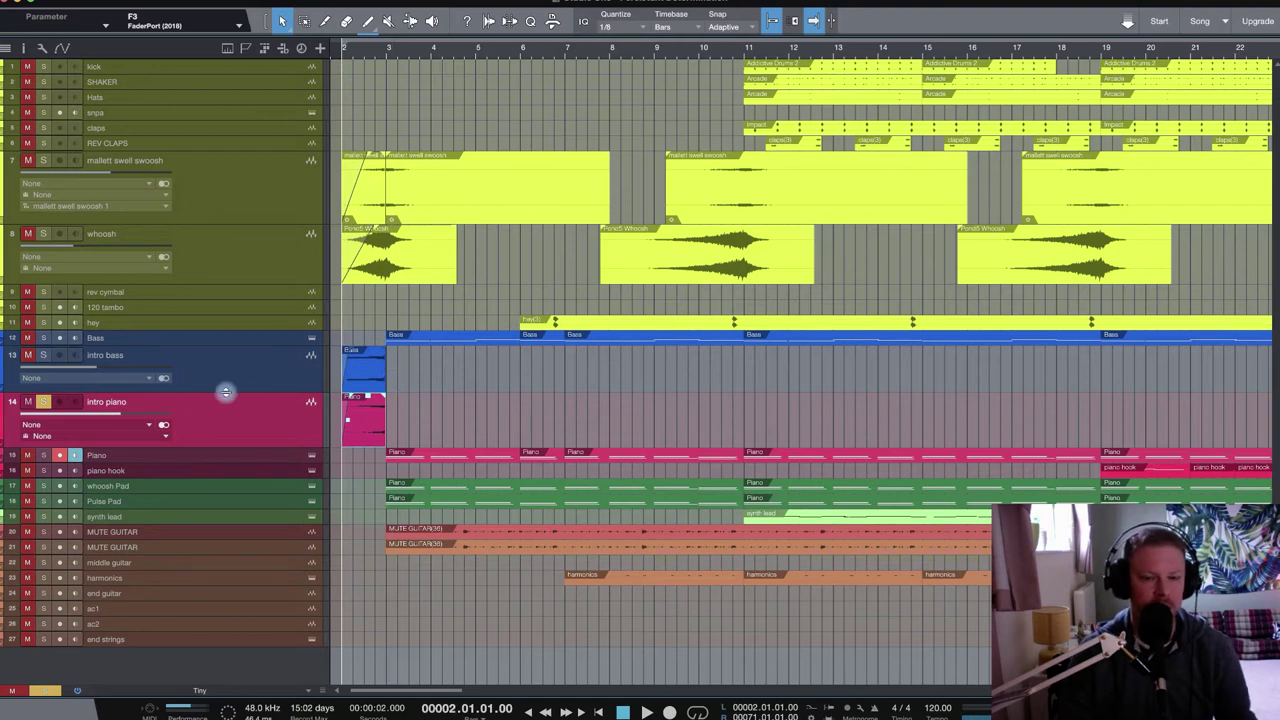
key("space")
left_click(43, 401)
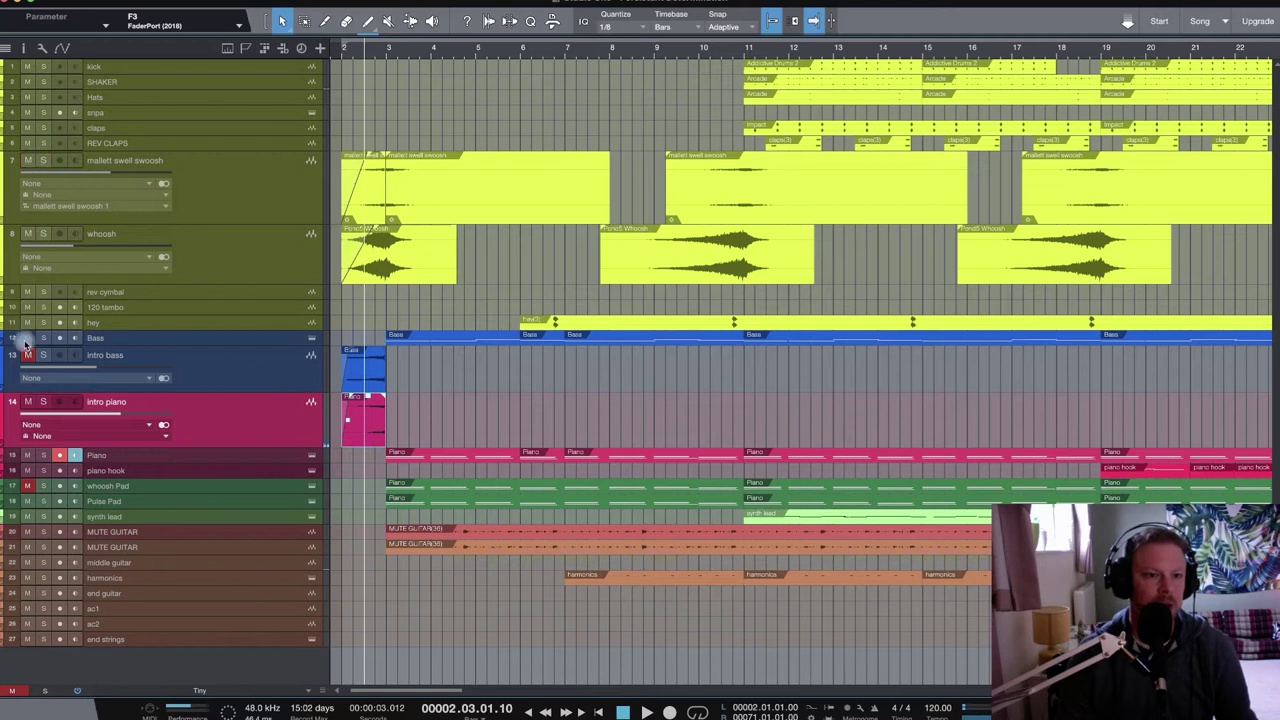
key("space")
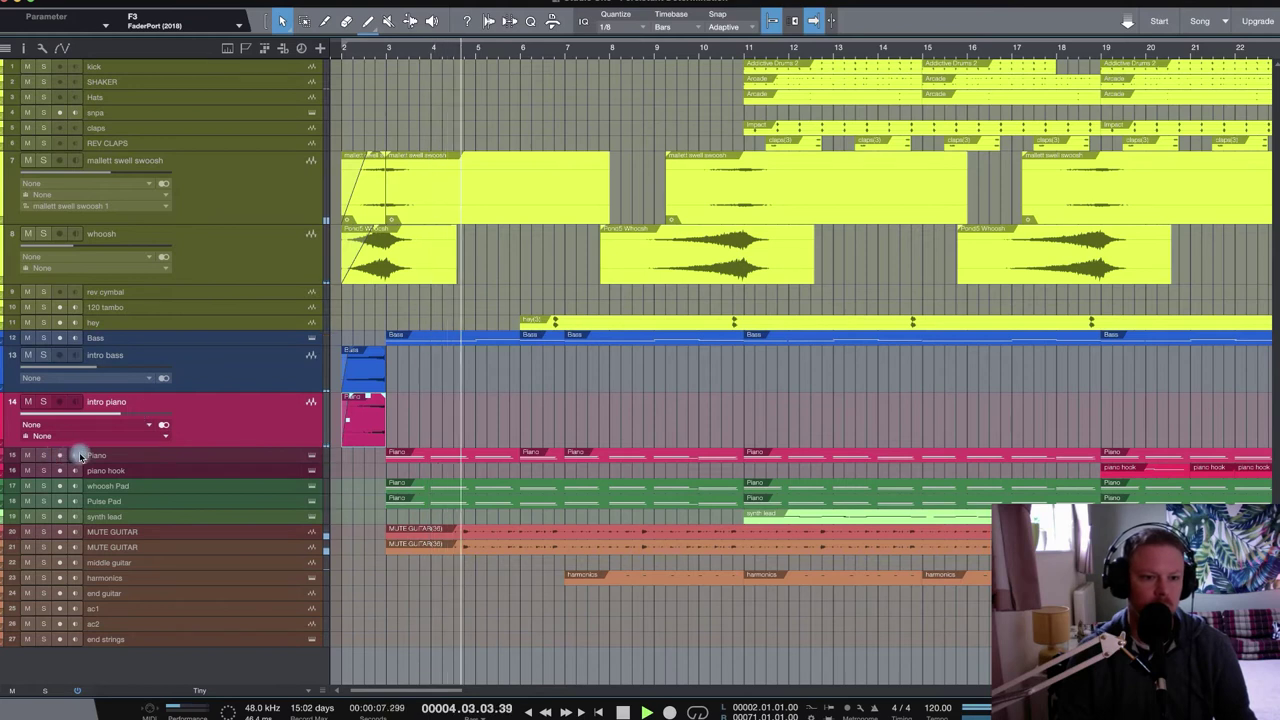
- Solo the Piano track, play from bar 3, and show the mixer console with F3
left_click(405, 50)
left_click(46, 457)
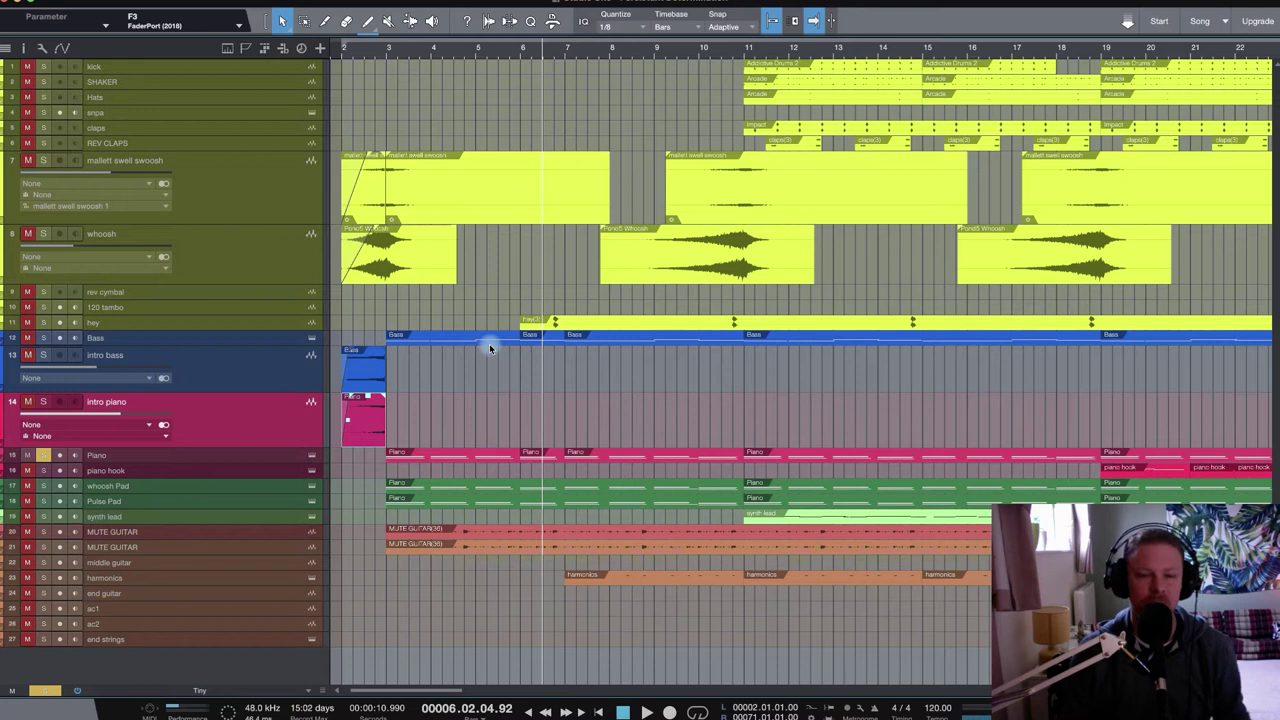
left_click(384, 55)
key("space")
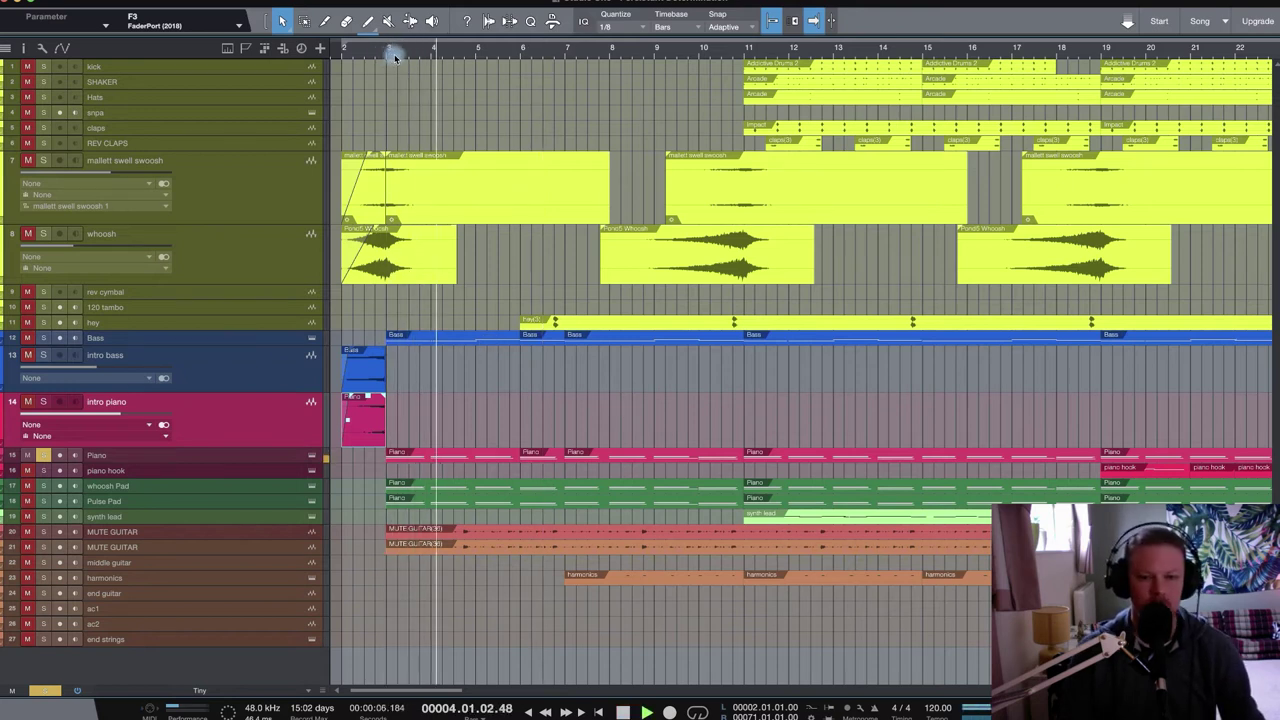
key("F3")
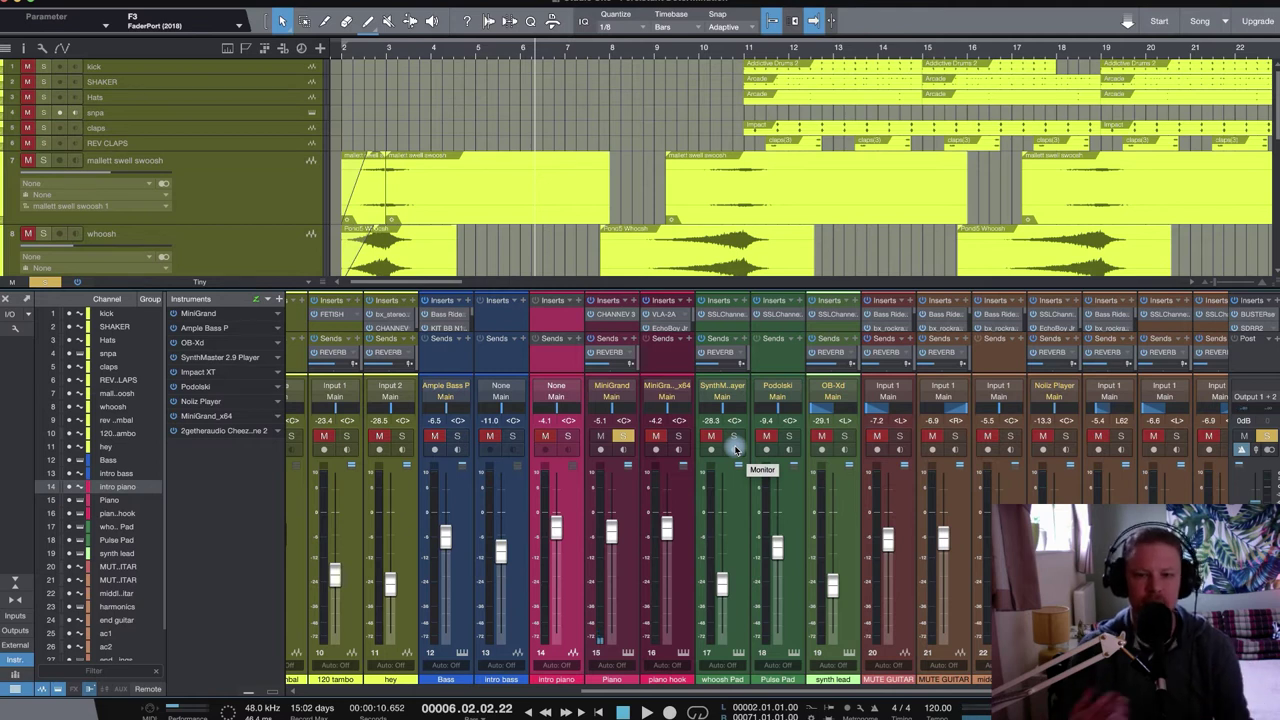
- Solo the whoosh Pad and Pulse Pad channels instead of Piano and play them
left_click(733, 437)
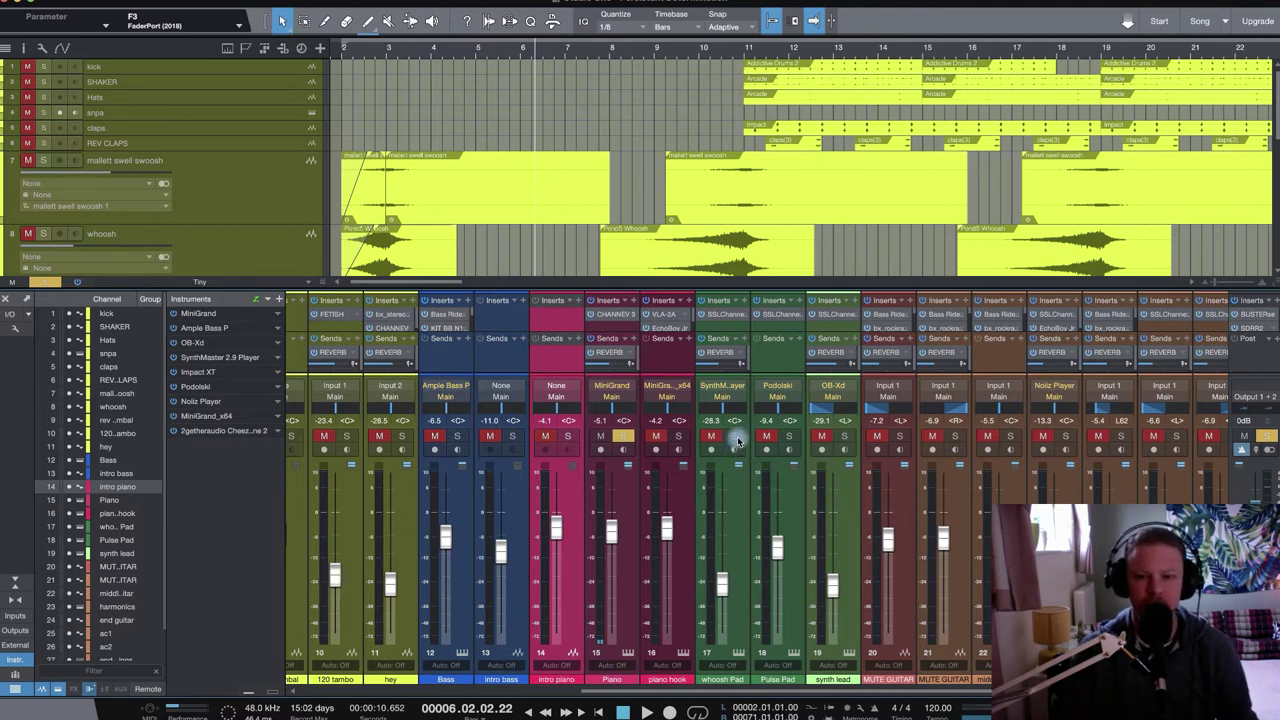
left_click(622, 437)
key("space")
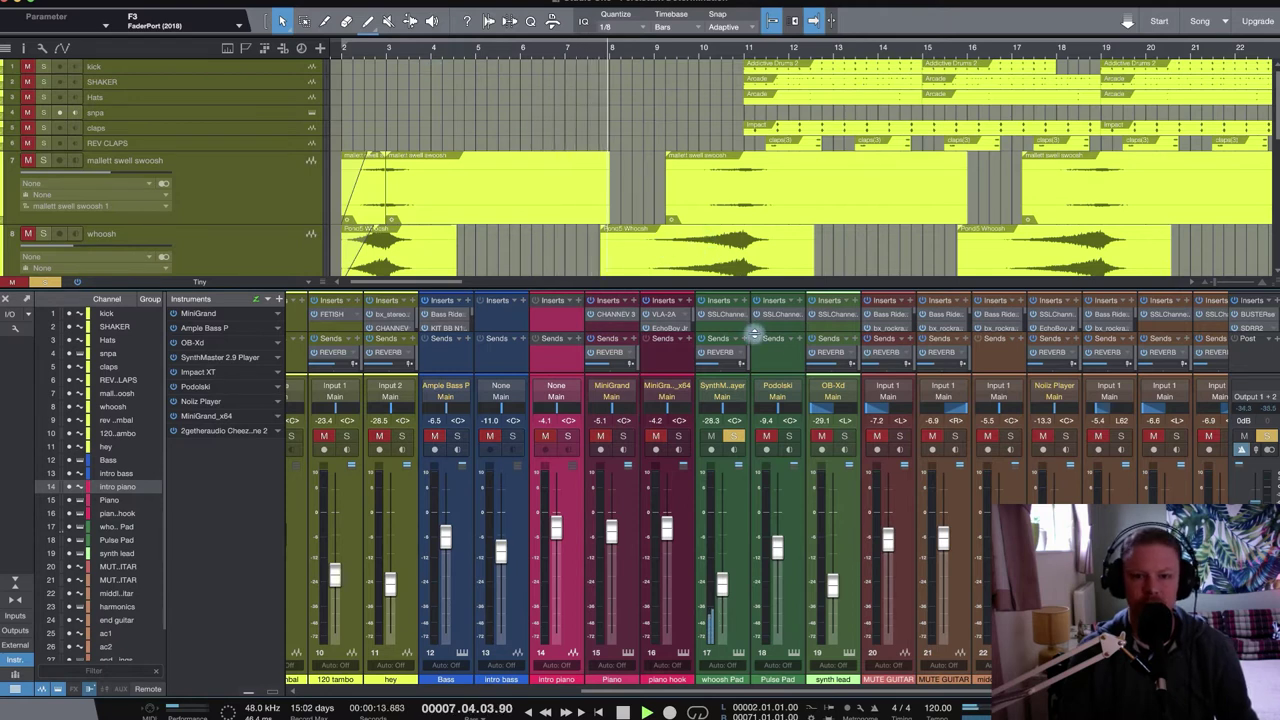
left_click(790, 440)
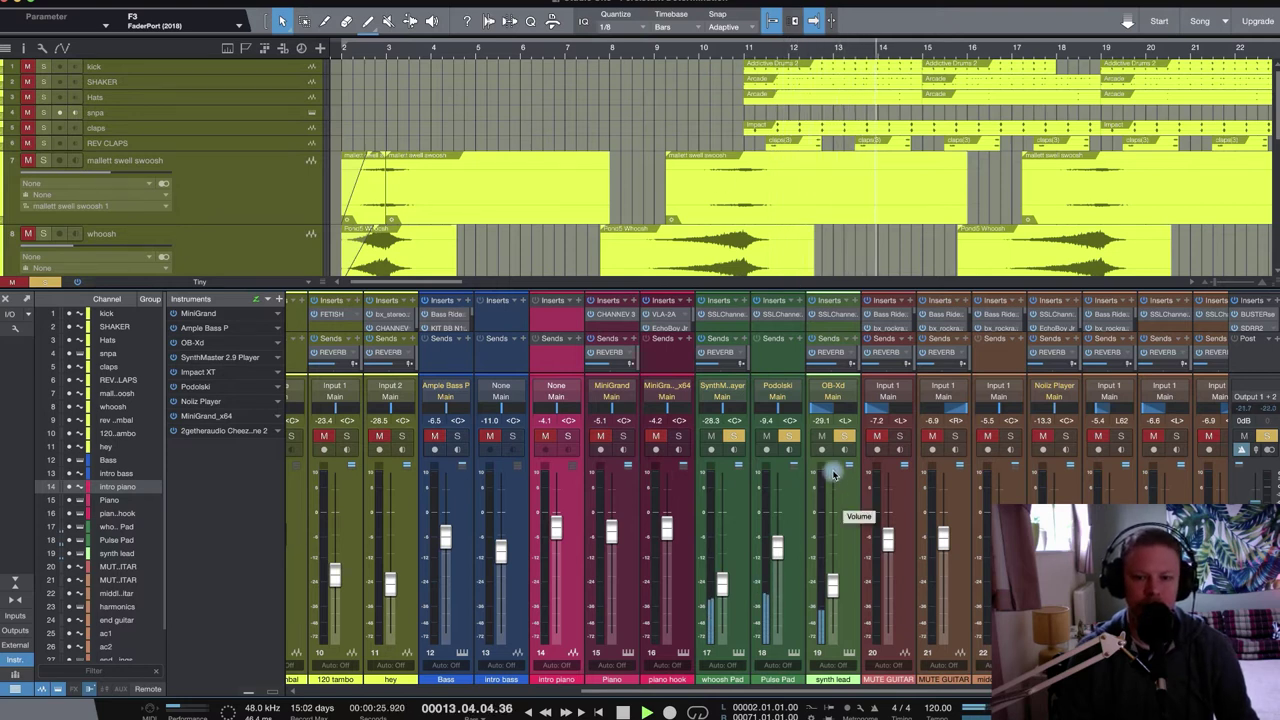
key("space")
- Add Piano to the solo from bar 4, then clear all solos and unmute Piano
left_click(465, 49)
left_click(623, 437)
key("space")
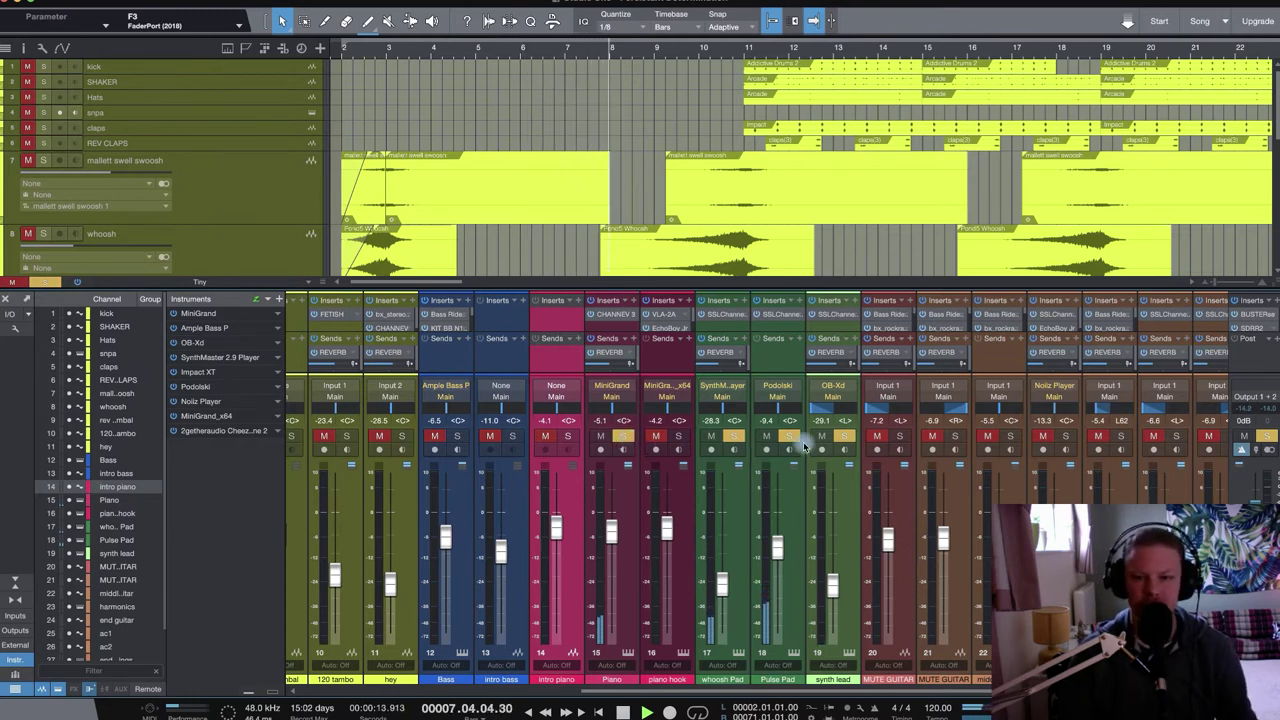
left_click(845, 437)
left_click(789, 437)
left_click(733, 437)
left_click(623, 437)
left_click(600, 437)
- Solo the synth lead channel and hear it from bar 5 and bar 11
left_click(845, 437)
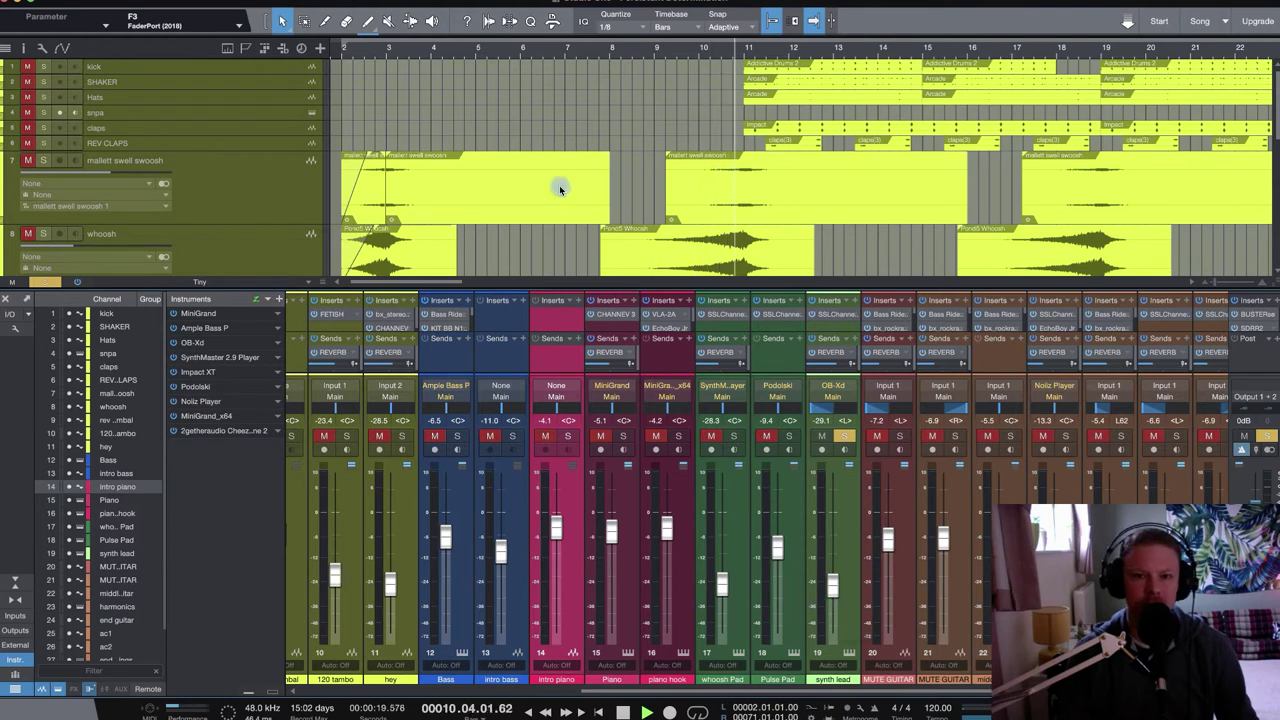
left_click(486, 53)
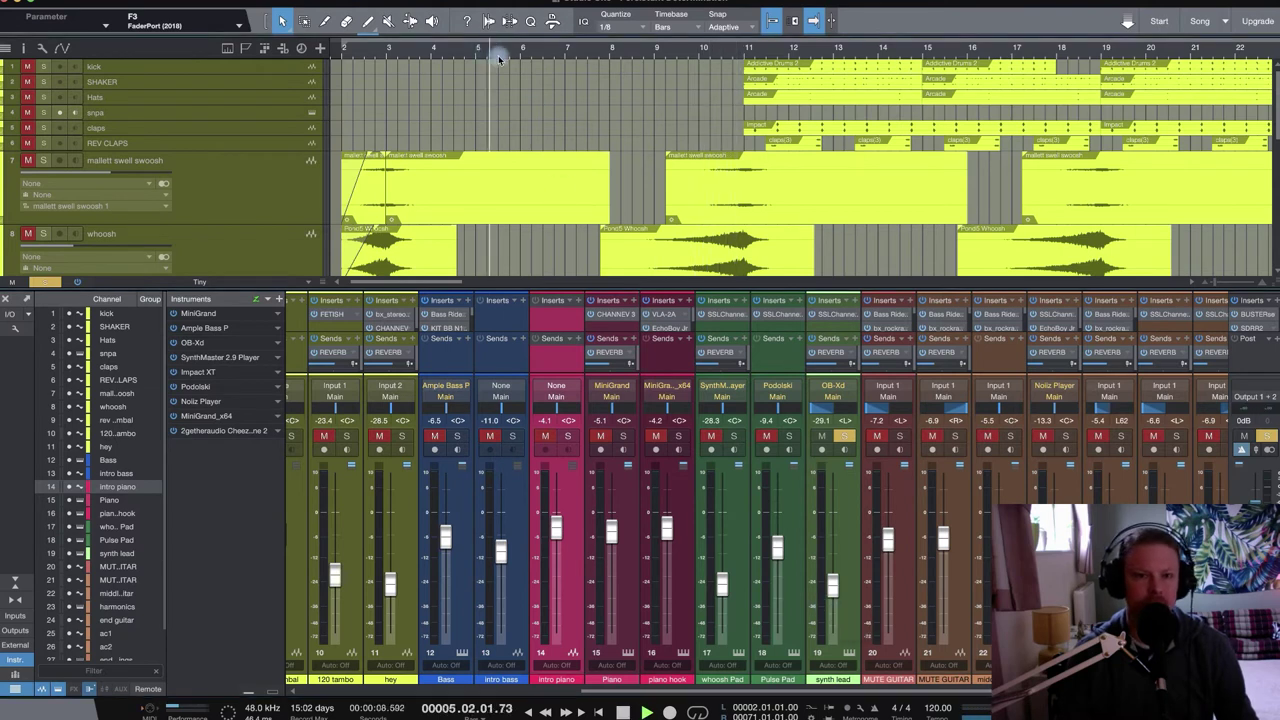
left_click(753, 50)
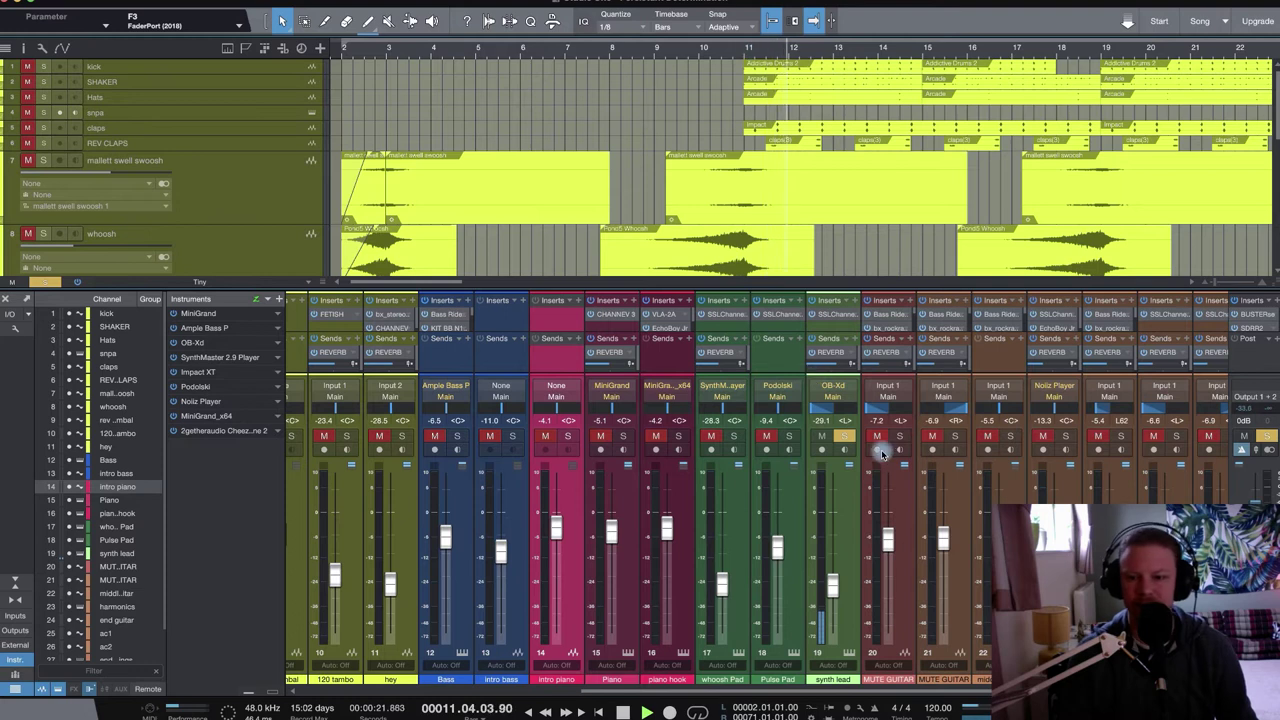
scroll(757, 452, "right", 3)
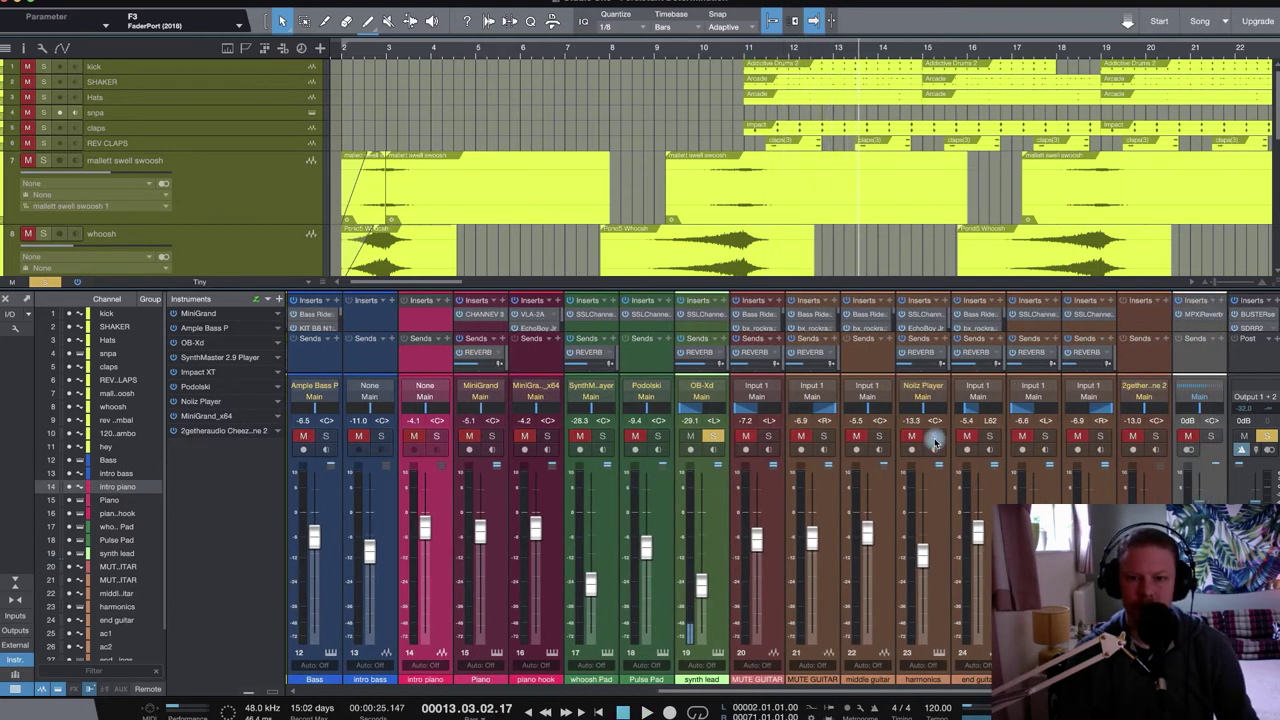
- Solo the harmonics channel from bar 10, then clear its solo and unmute the synth lead
left_click(935, 441)
left_click(713, 437)
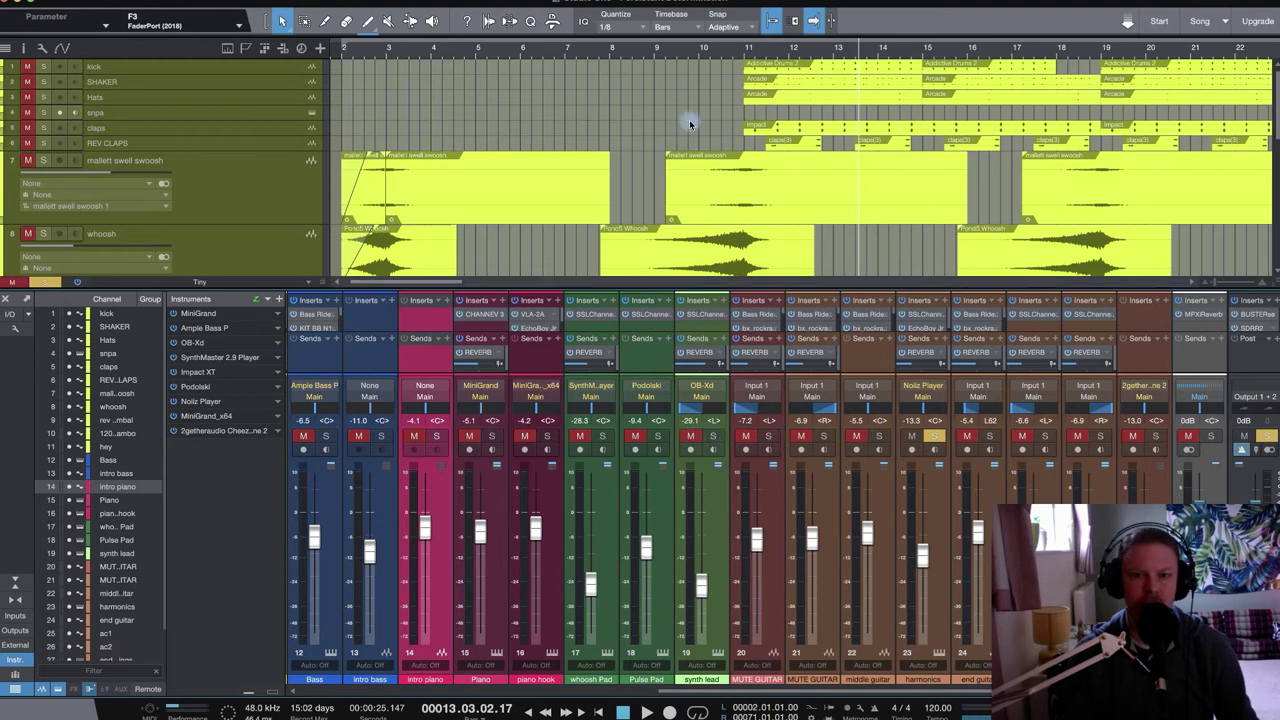
left_click(695, 52)
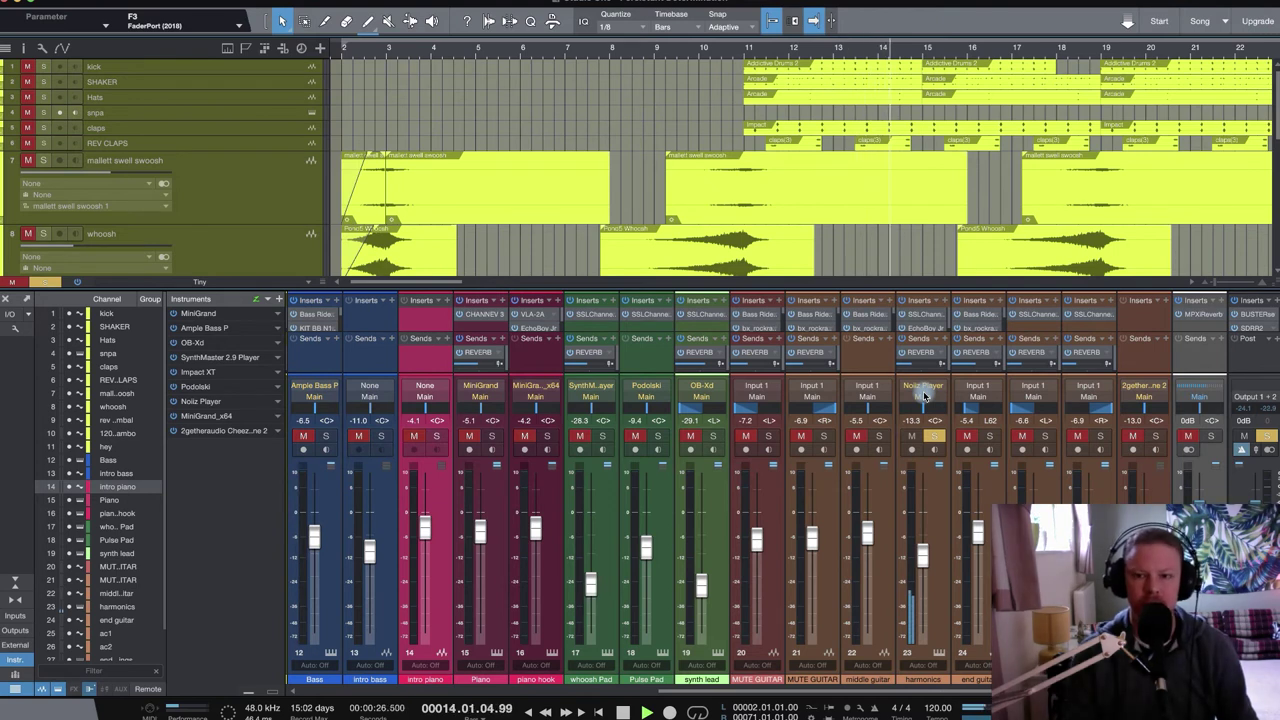
left_click(936, 437)
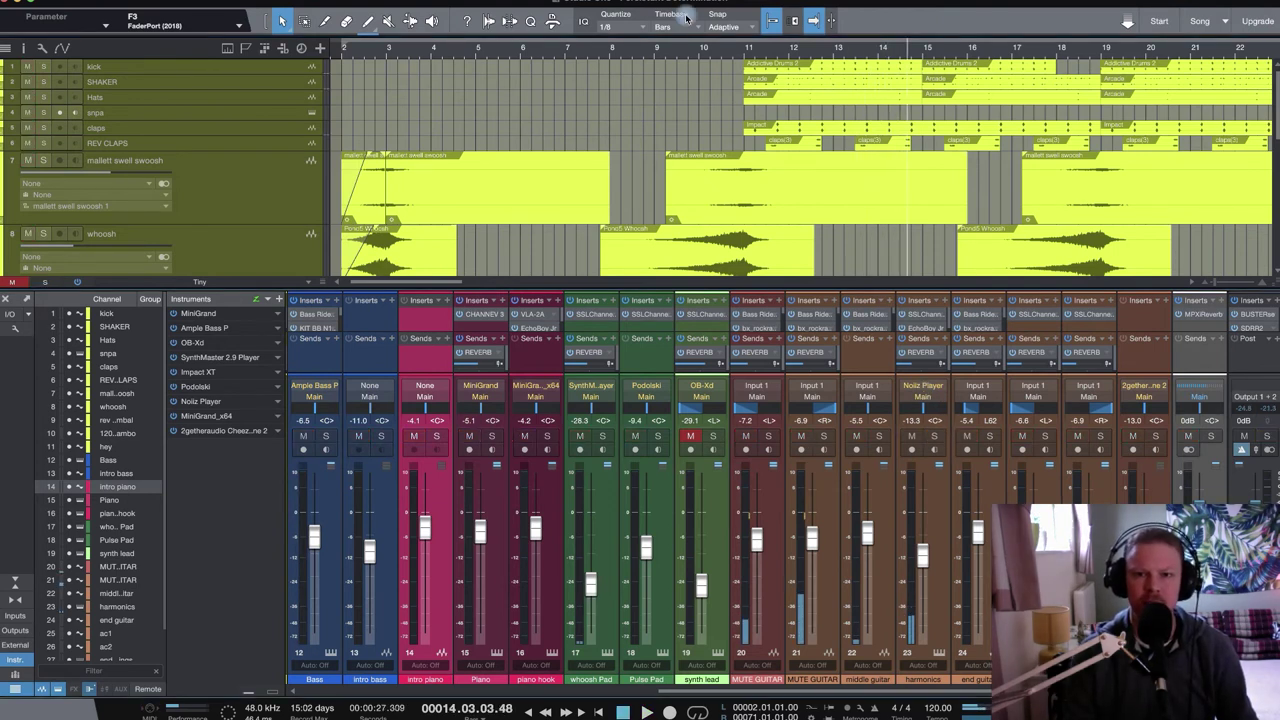
left_click(720, 49)
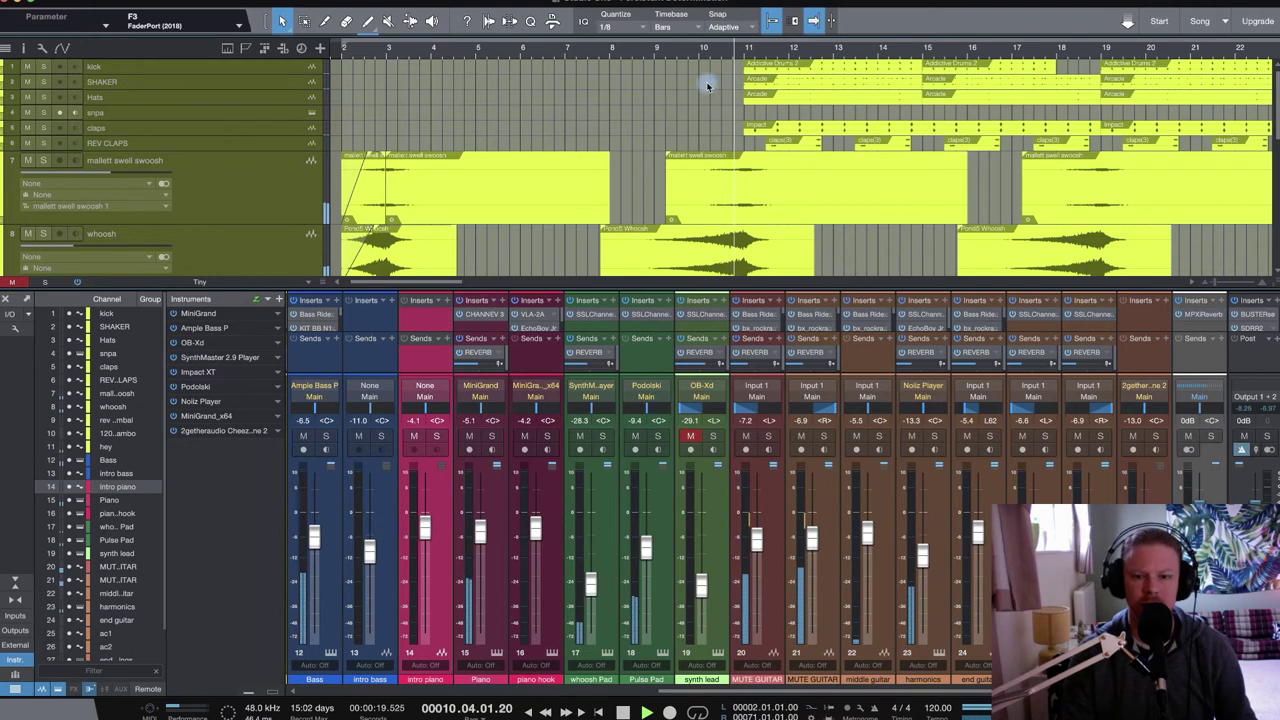
left_click(691, 436)
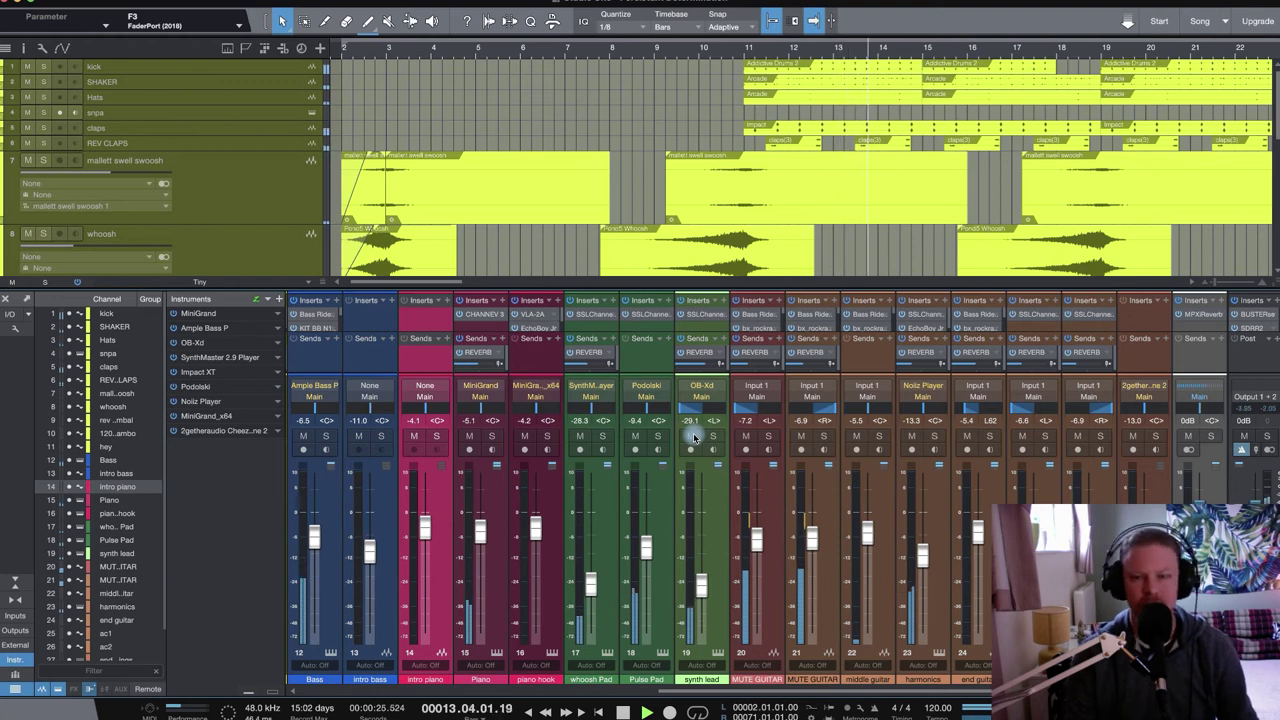
left_click(656, 57)
left_click(768, 436)
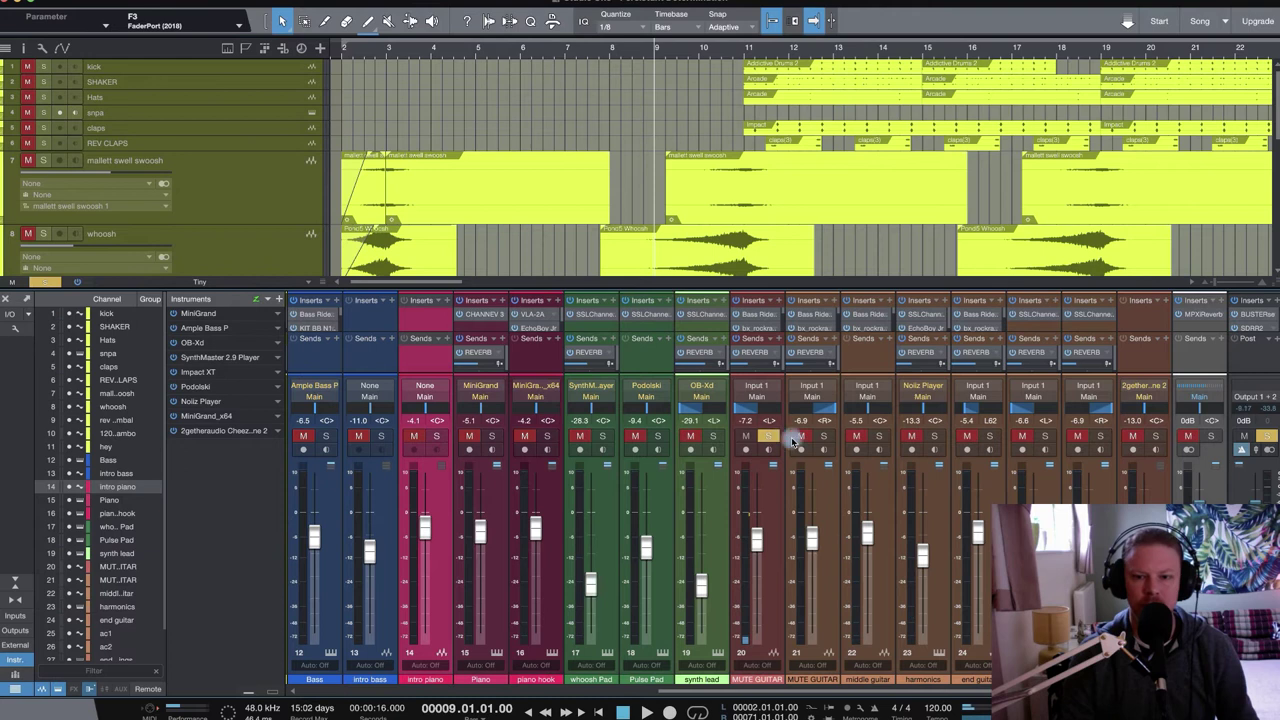
key("space")
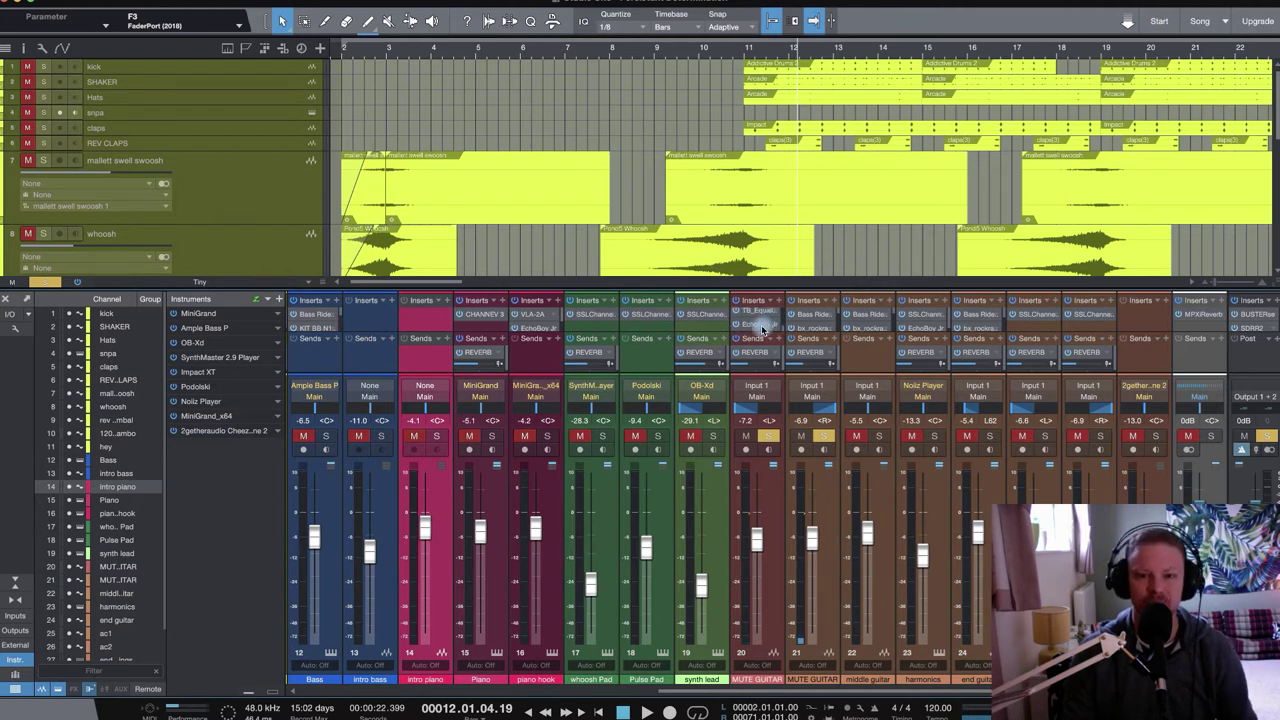
left_click(797, 328)
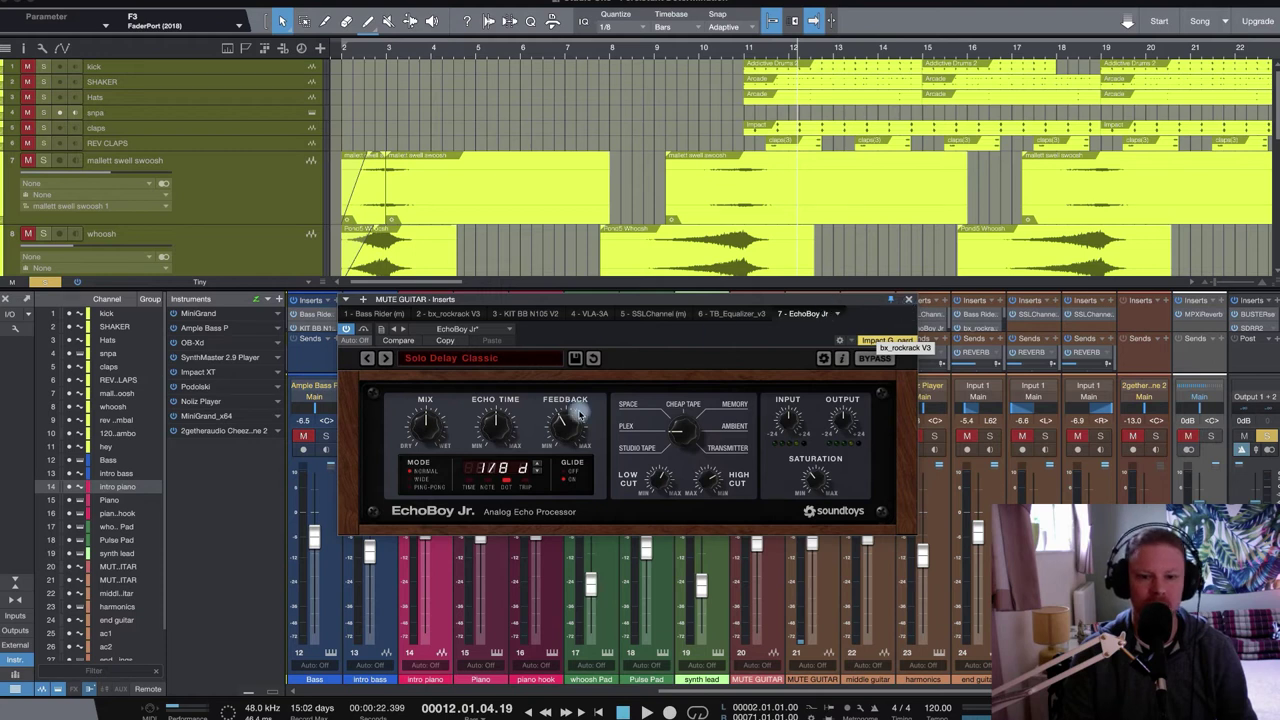
left_click(910, 302)
key("space")
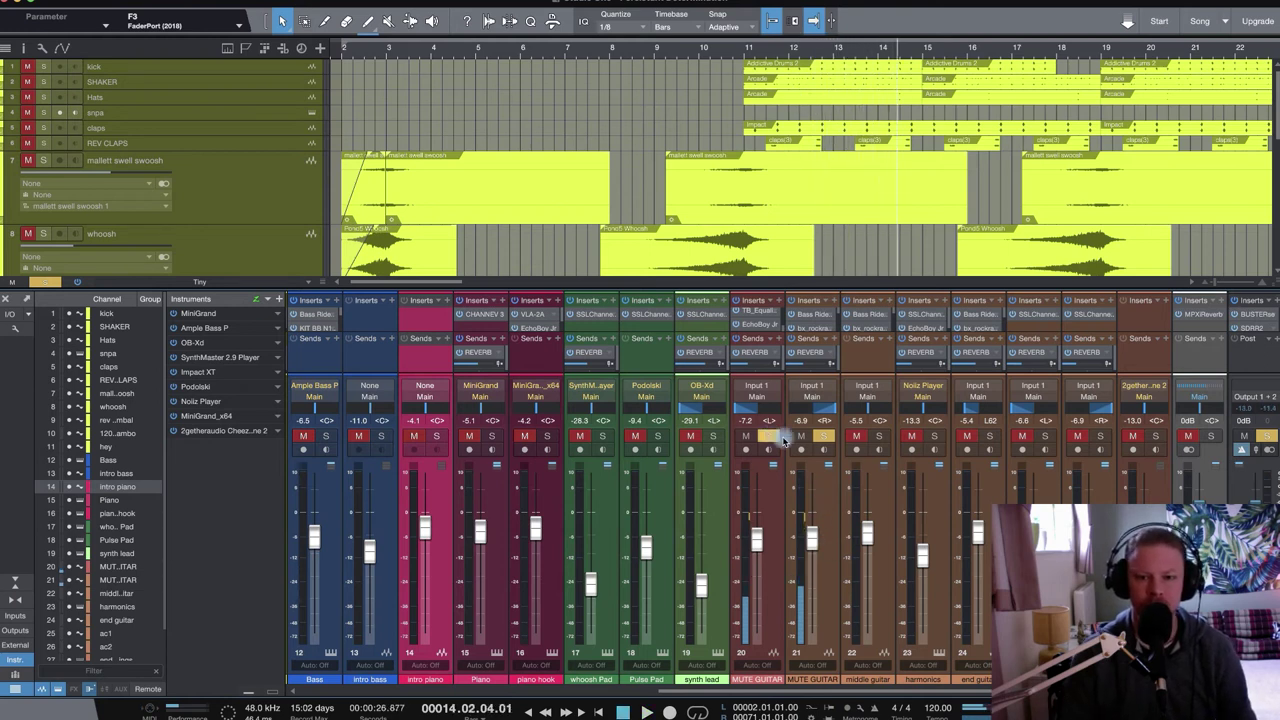
left_click(768, 436)
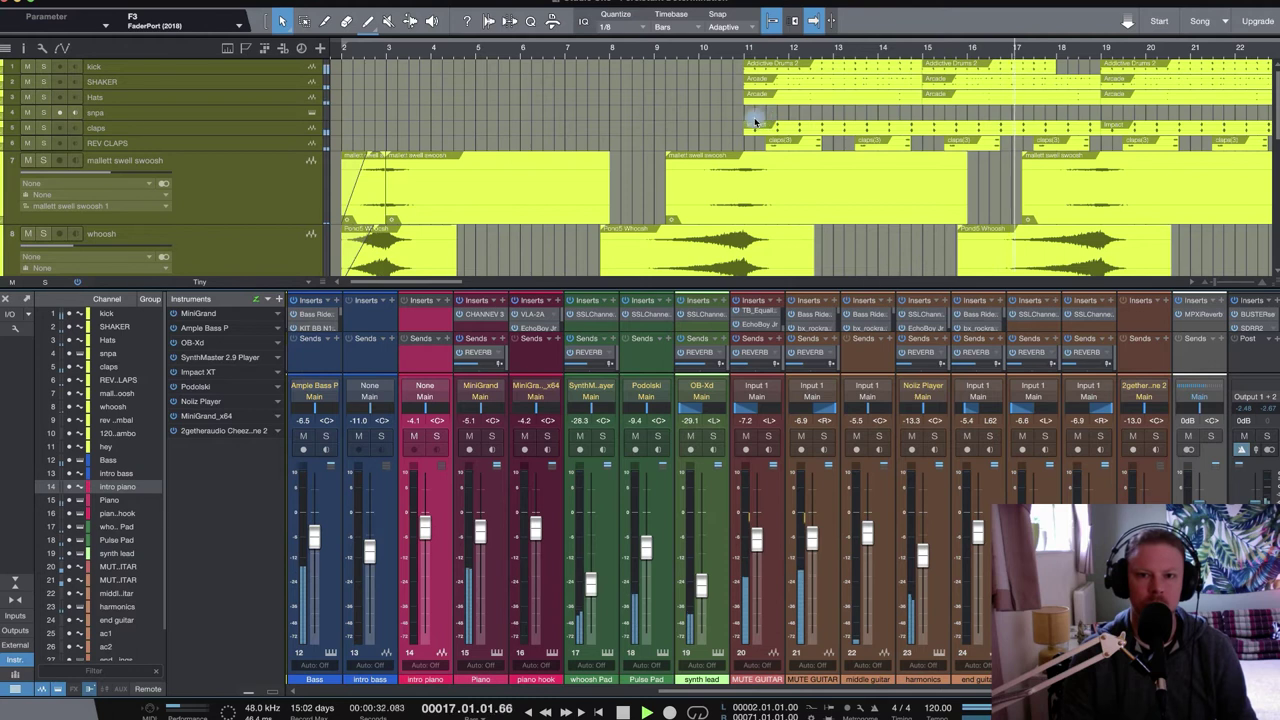
- Scroll the mixer to the drums and play the soloed kick channel from bar 11
left_click(746, 48)
scroll(657, 103, "left", 2)
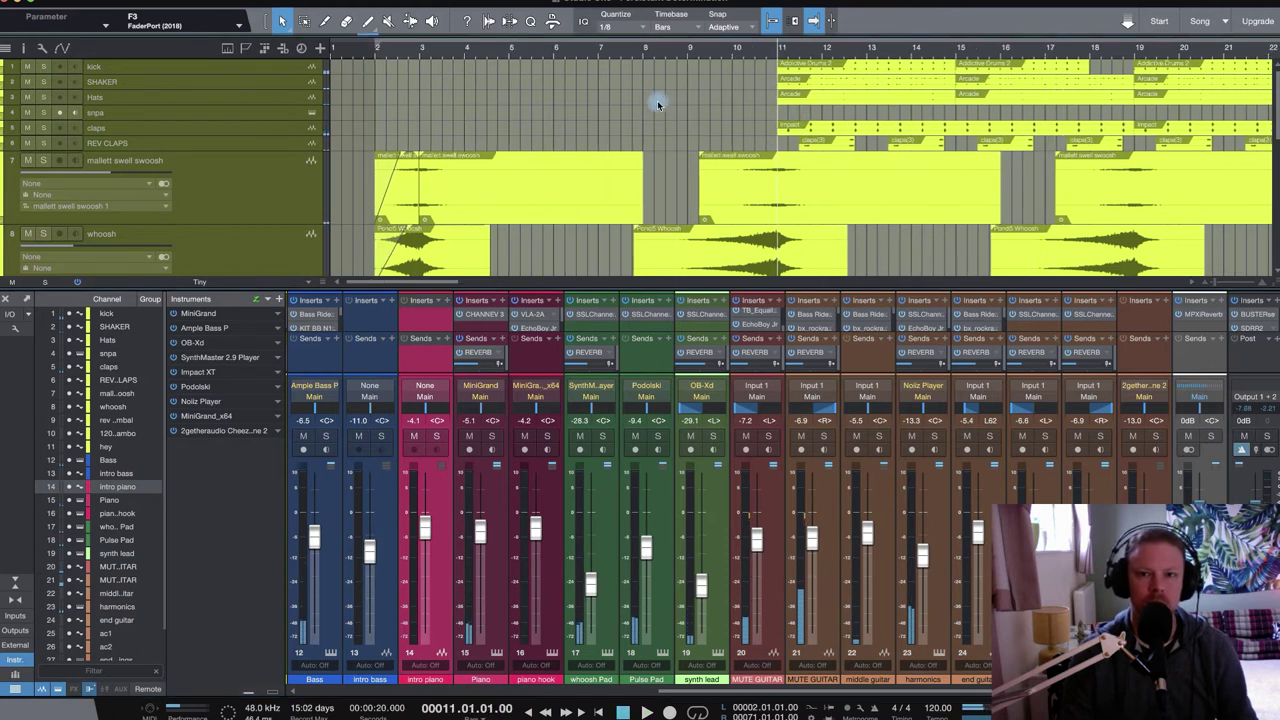
scroll(420, 440, "left", 1)
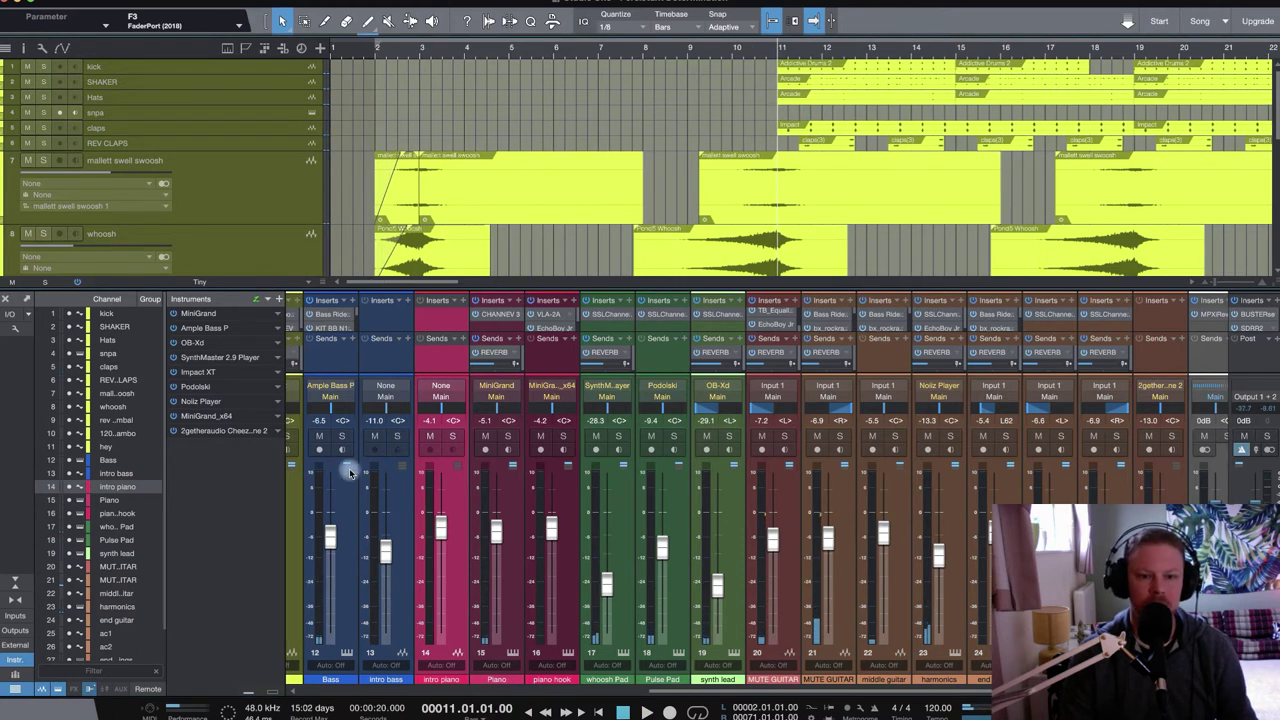
scroll(340, 478, "left", 5)
scroll(338, 480, "left", 5)
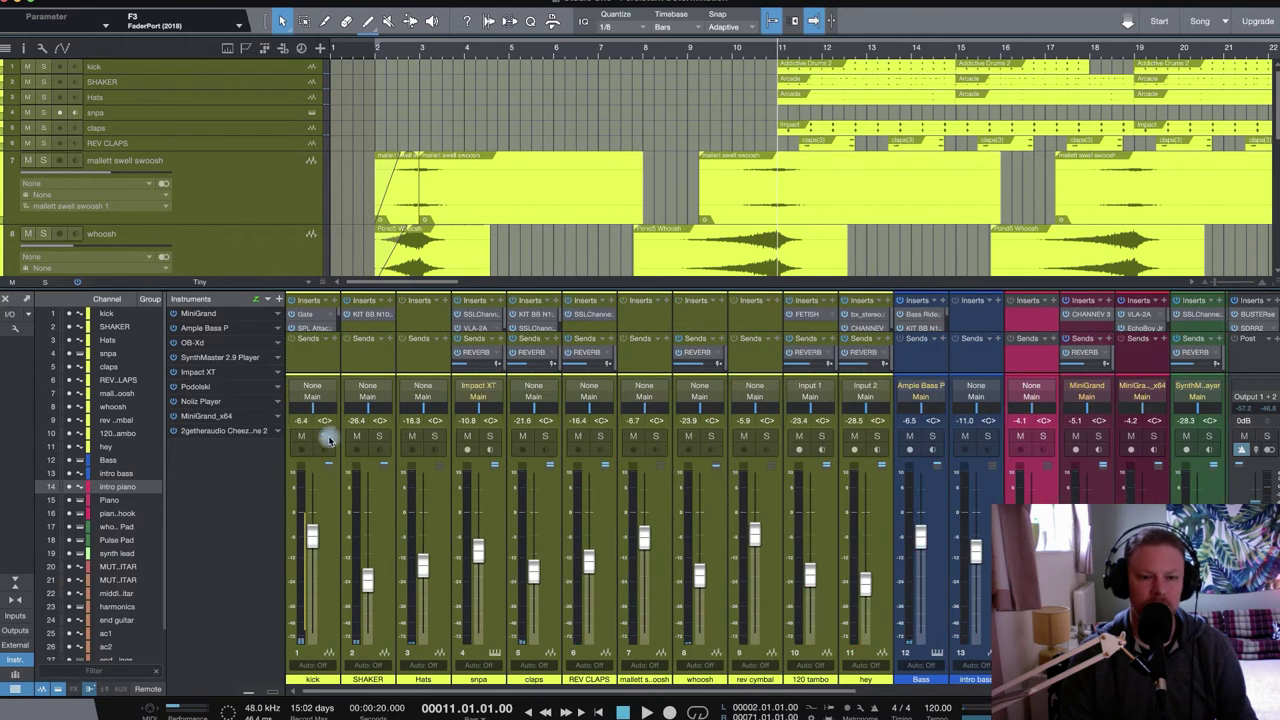
left_click(325, 437)
key("space")
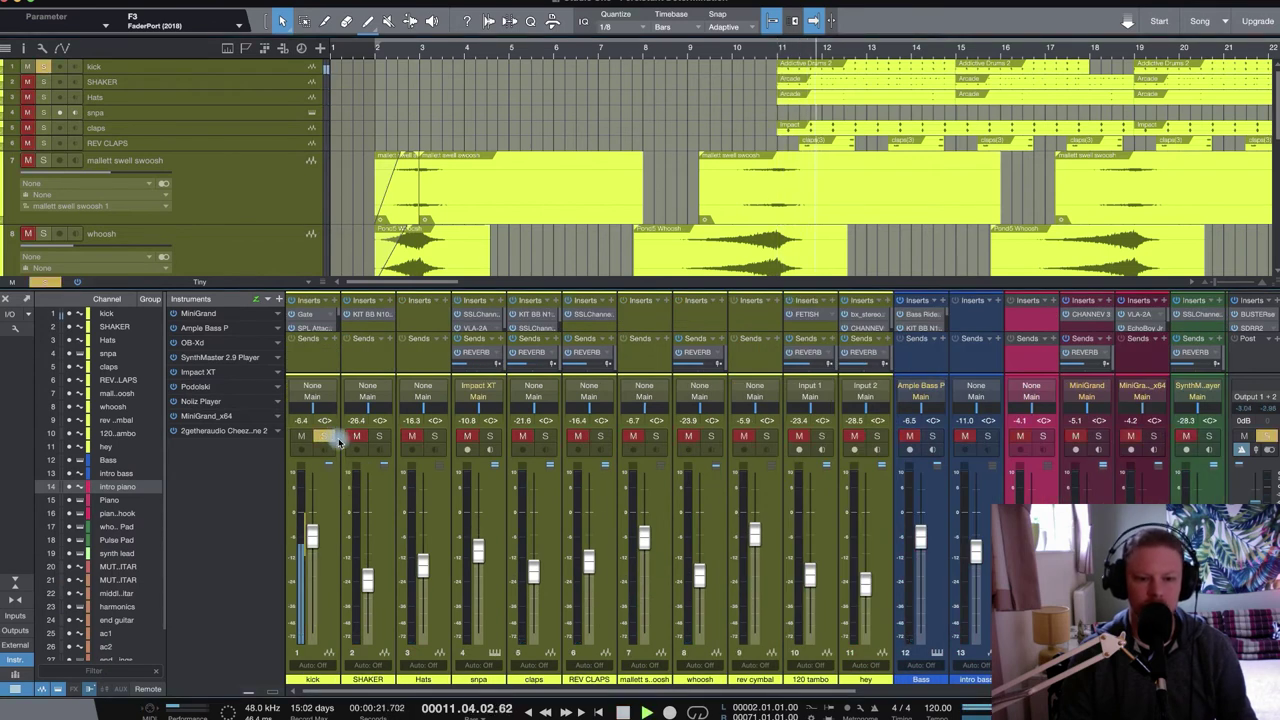
- Add Hats, SHAKER and claps to the solo, then leave only claps soloed
left_click(434, 437)
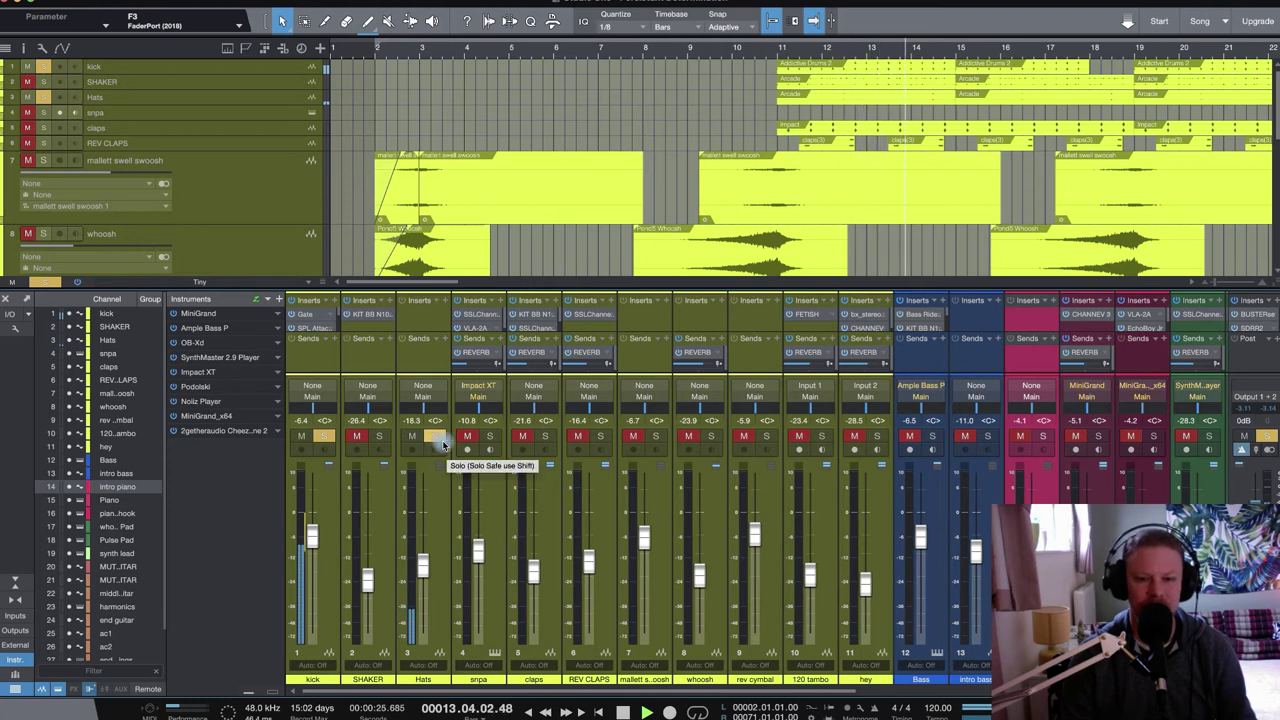
left_click(380, 437)
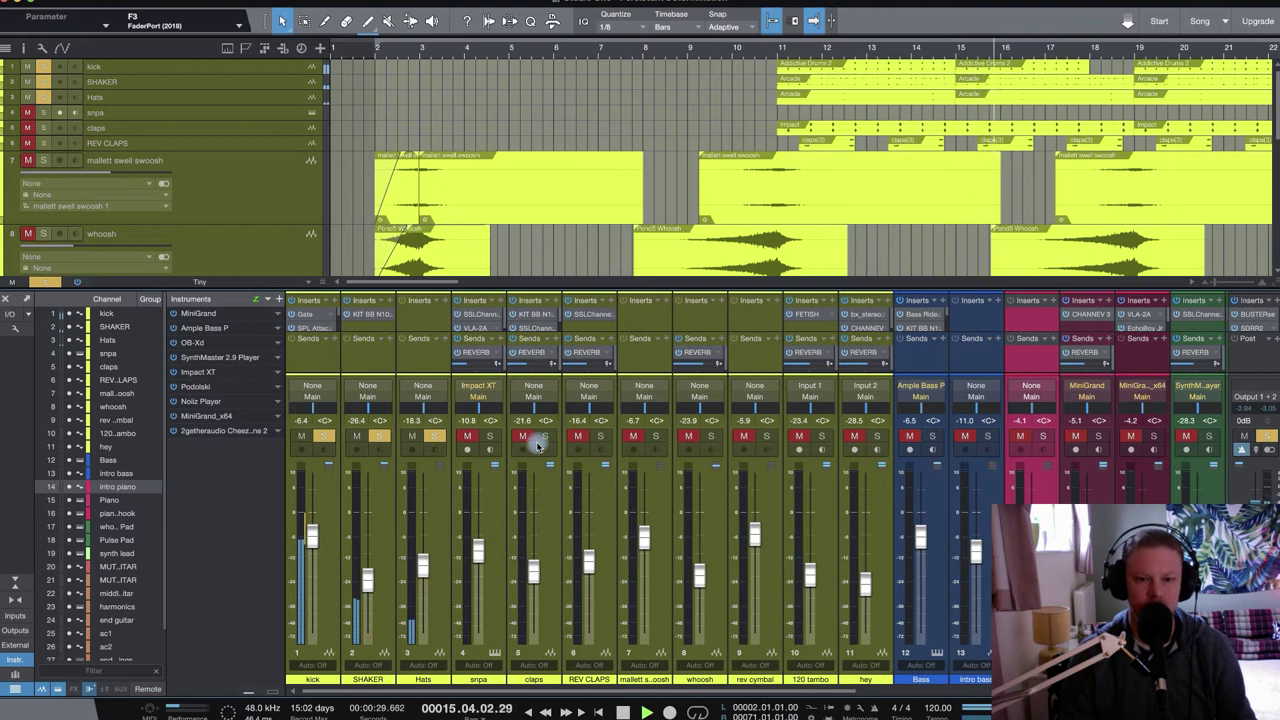
left_click(541, 438)
left_click(323, 437)
left_click(379, 437)
left_click(434, 437)
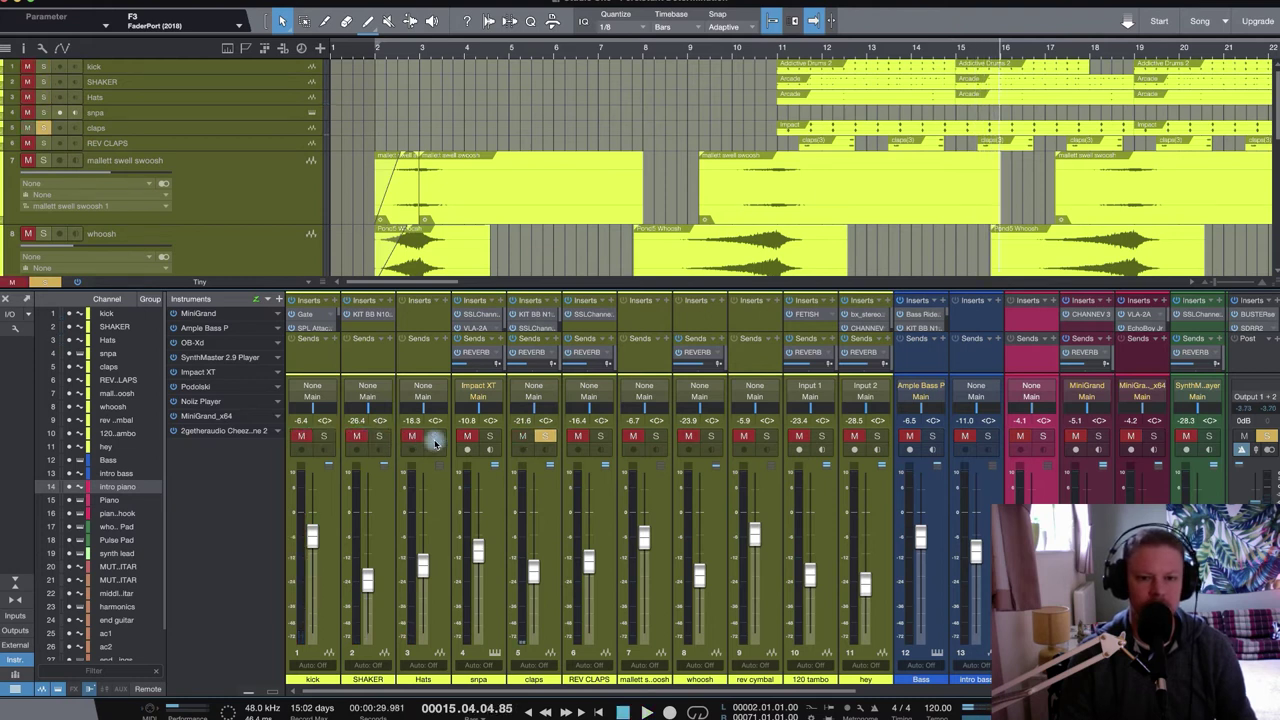
- Audition the REV CLAPS channel soloed, then clear the claps and REV CLAPS solos
left_click(598, 439)
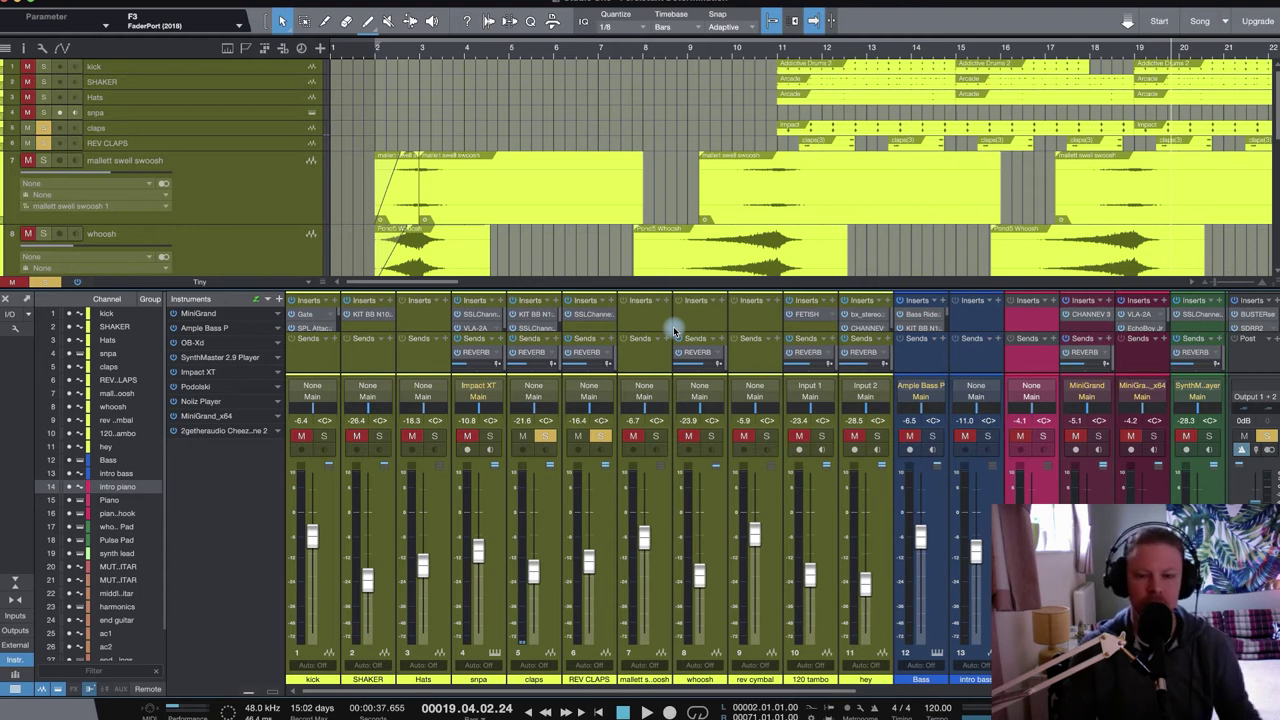
left_click(523, 437)
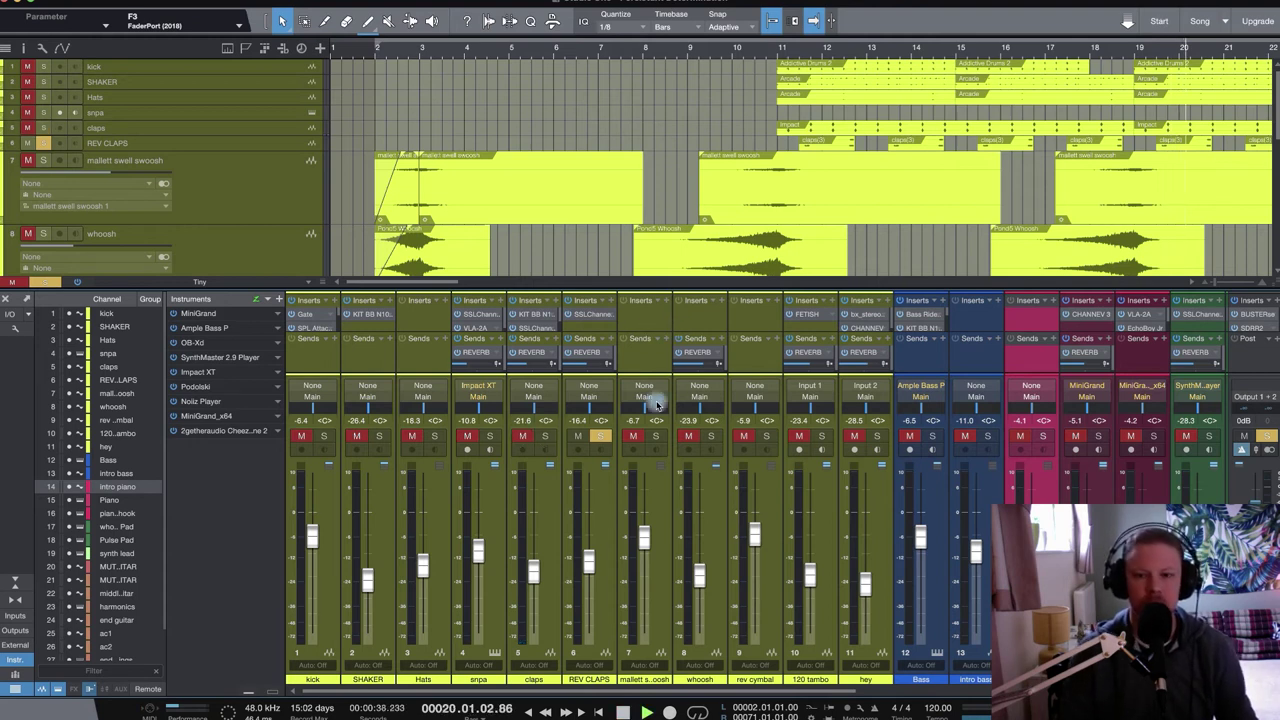
left_click(545, 437)
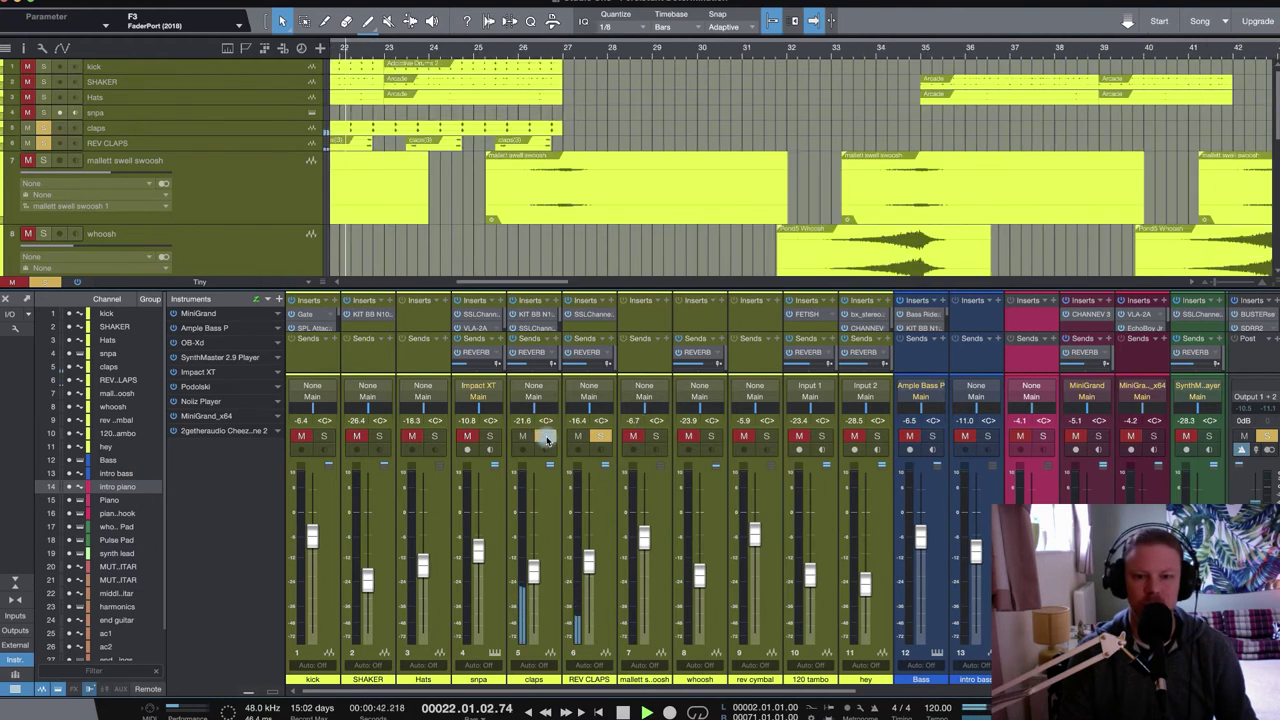
left_click(523, 437)
left_click(600, 437)
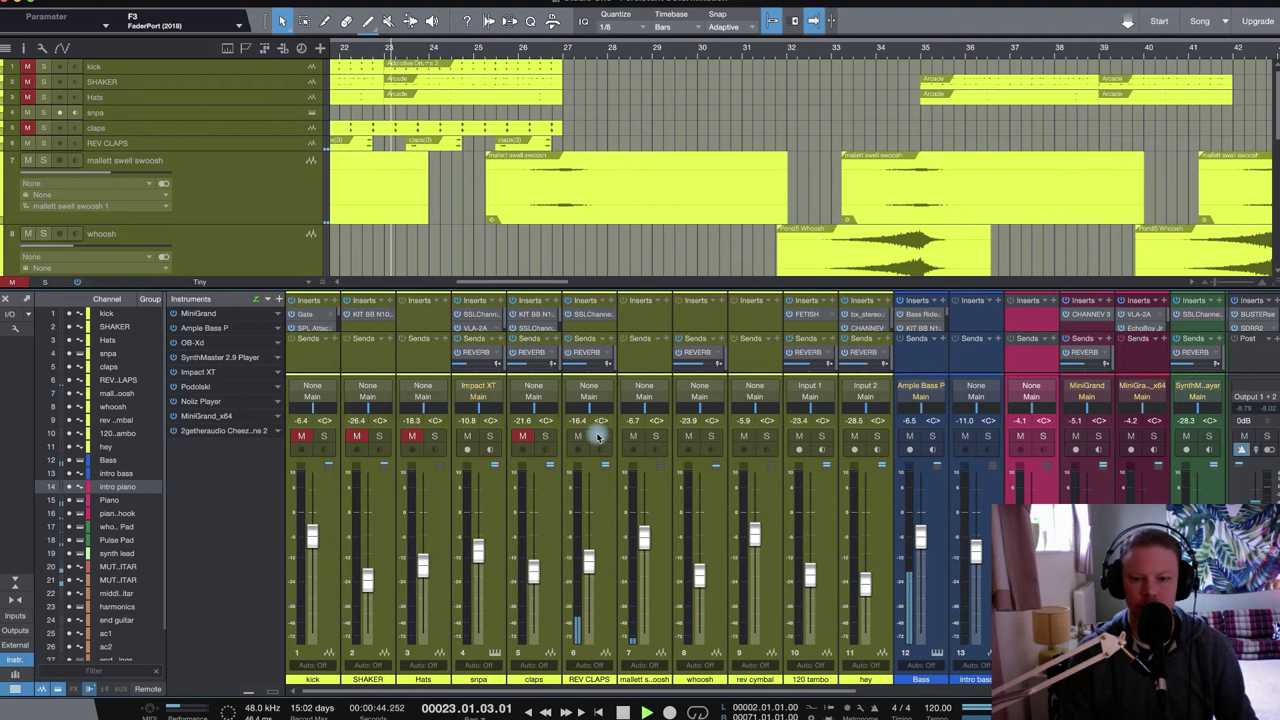
- Restart from bar 21 and unmute the kick, SHAKER, Hats and claps channels
scroll(700, 94, "left", 3)
left_click(466, 50)
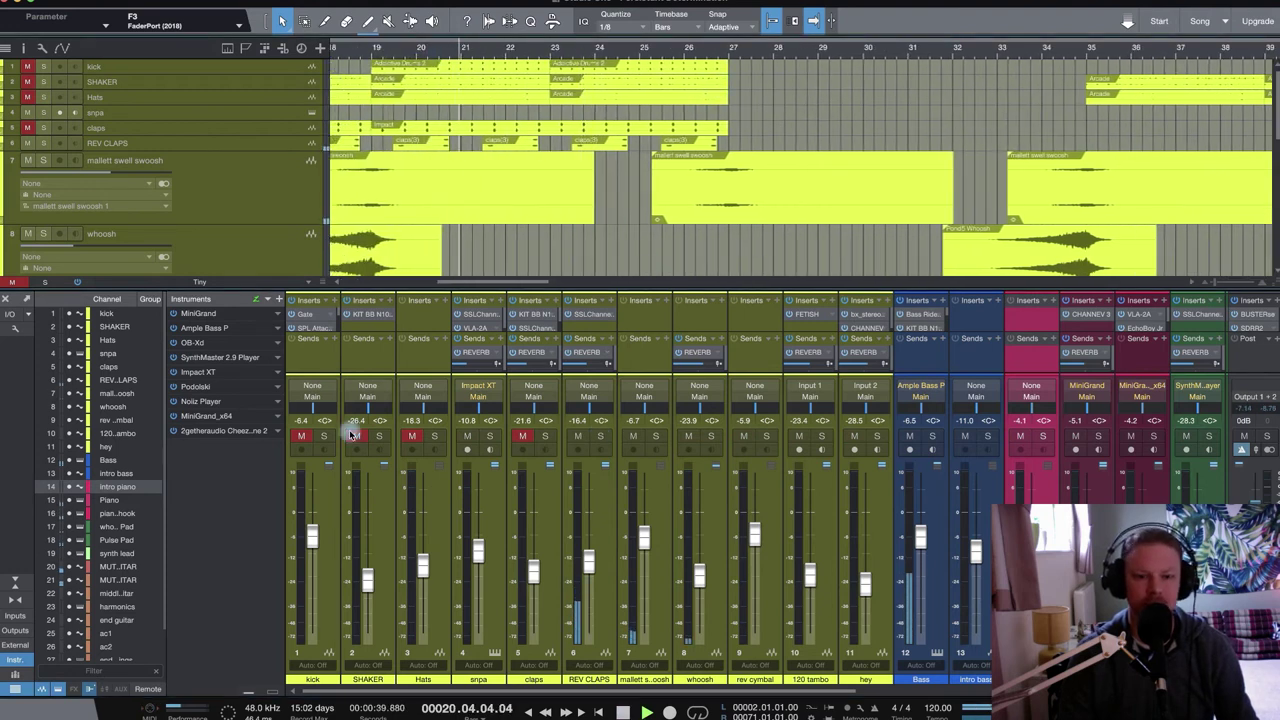
left_click(302, 436)
left_click(357, 436)
left_click(412, 436)
left_click(522, 436)
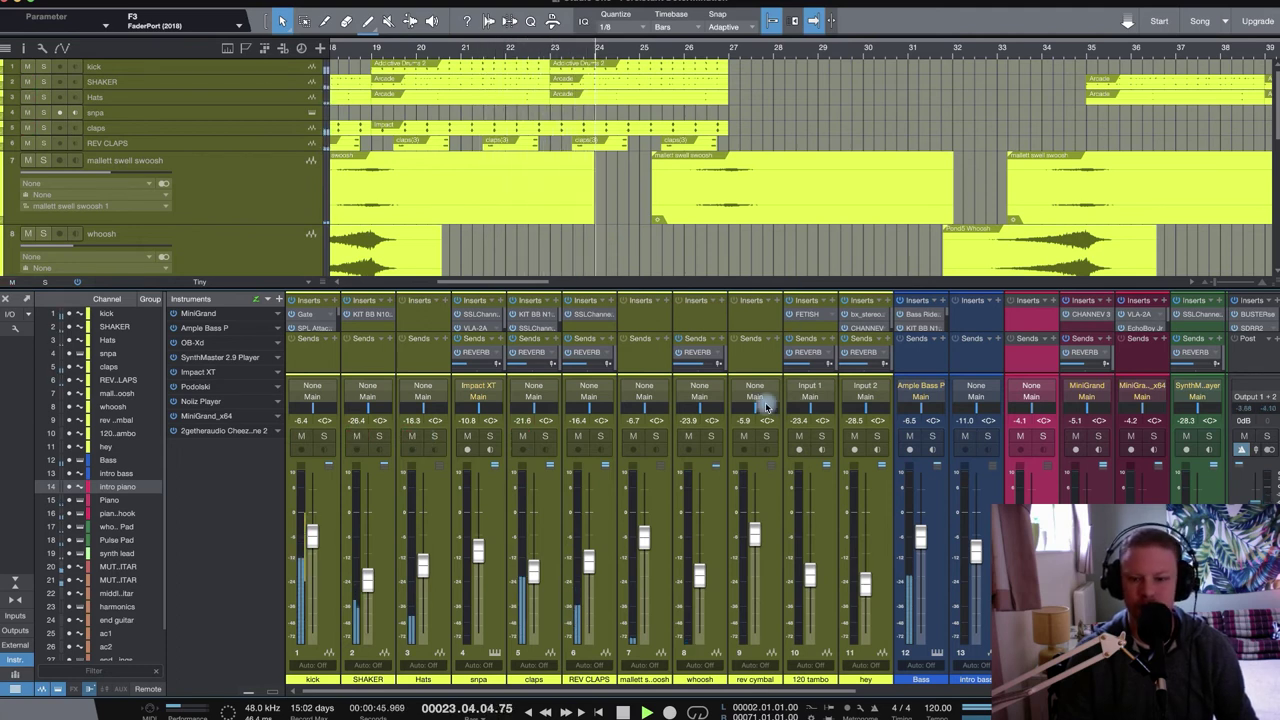
- Scroll the mixer right and pan the MUTE GUITAR channel to the right
scroll(770, 405, "right", 1)
scroll(771, 402, "right", 2)
scroll(771, 402, "right", 2)
scroll(771, 402, "right", 2)
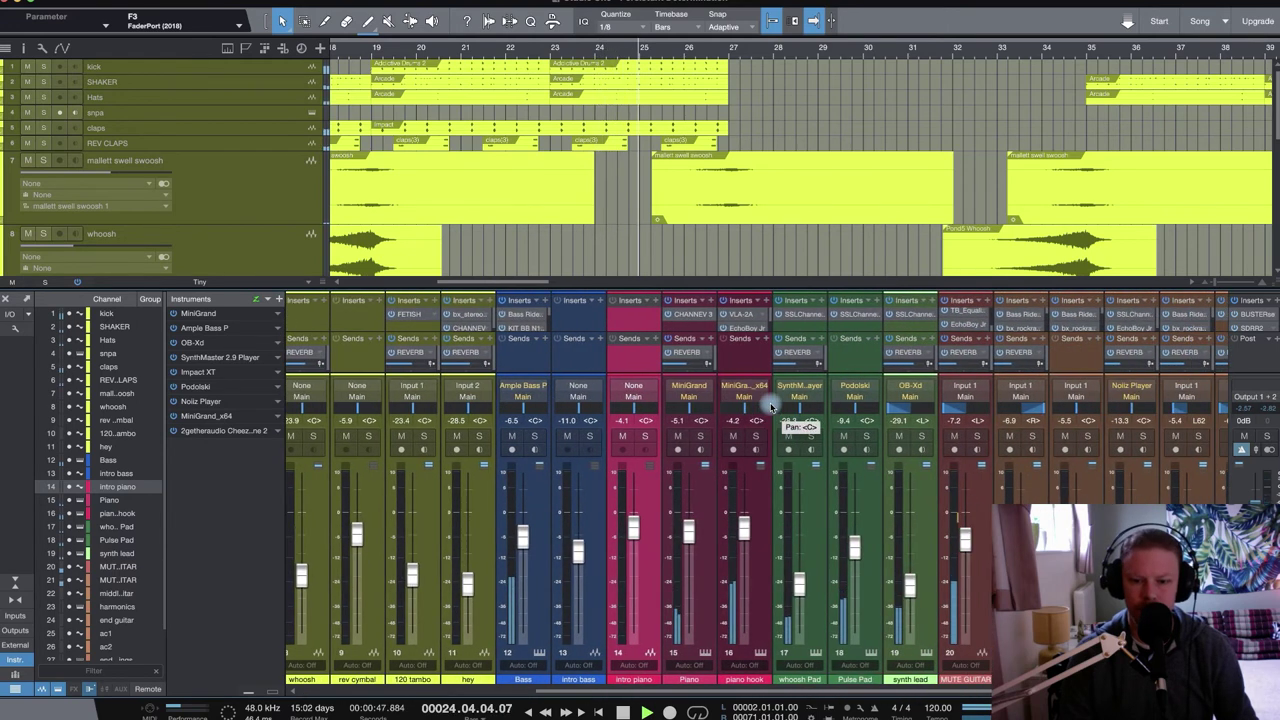
scroll(771, 402, "right", 2)
scroll(771, 402, "right", 2)
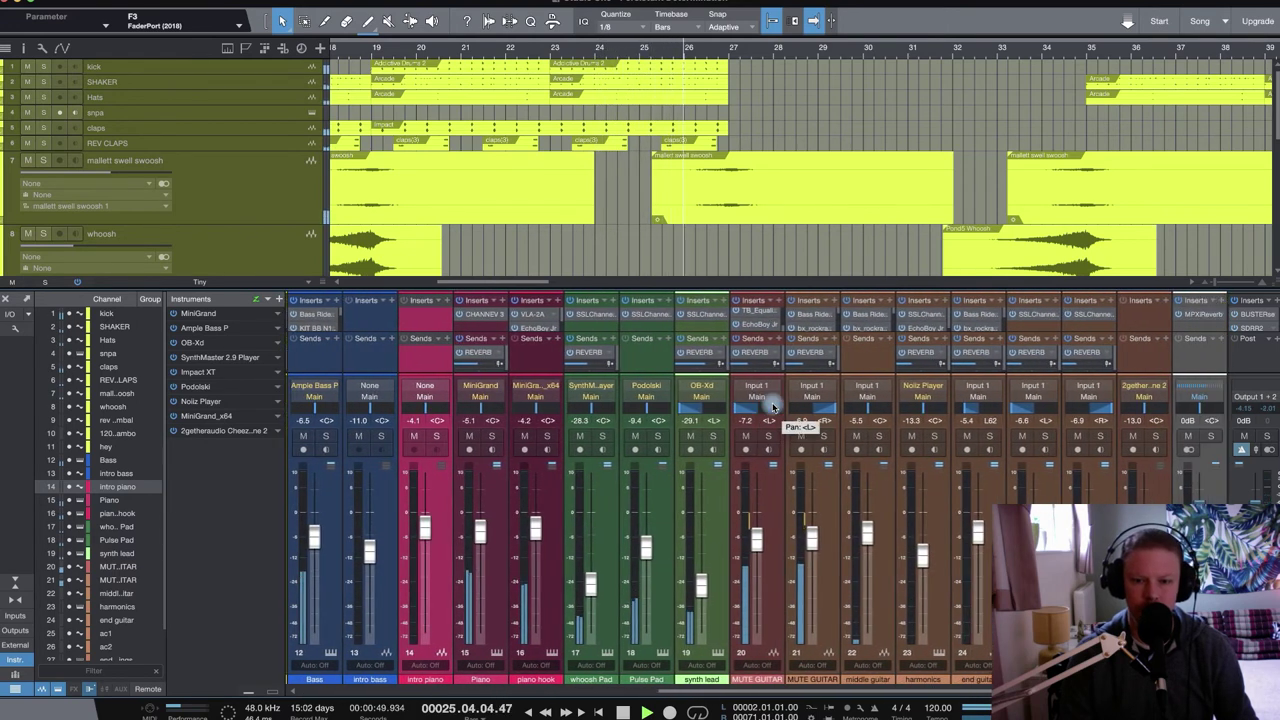
left_click_drag(773, 407, 778, 395)
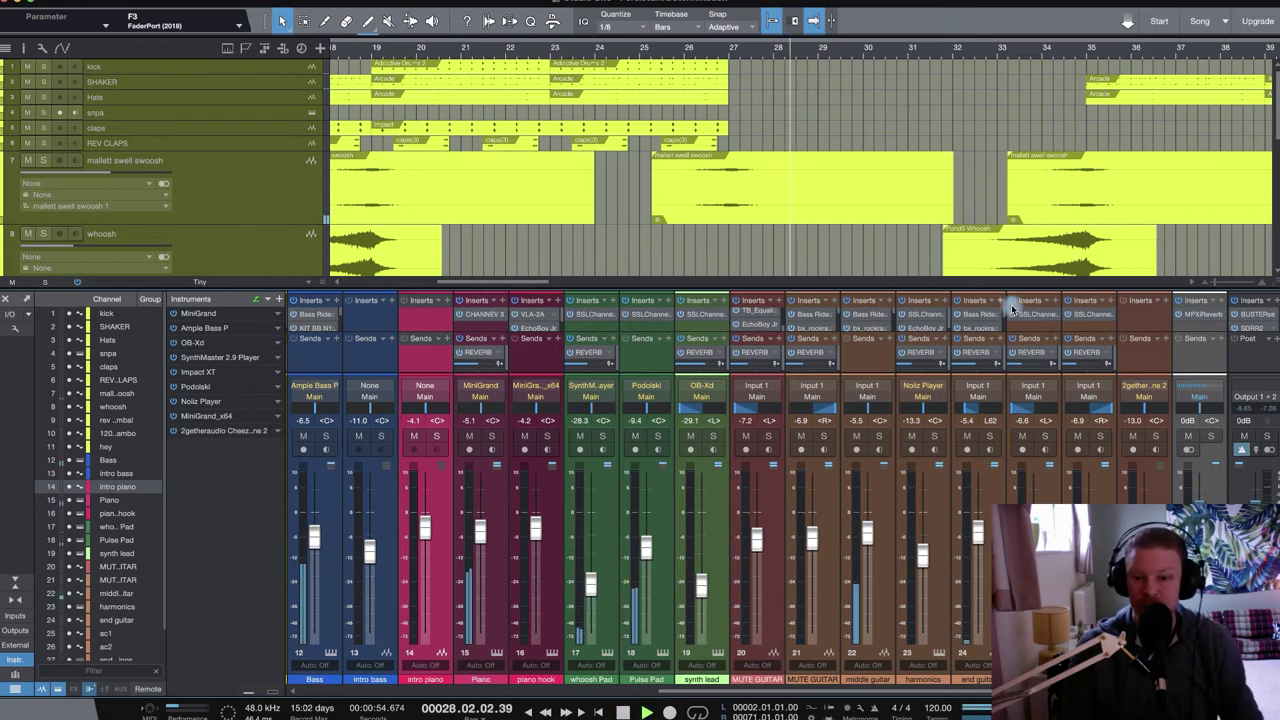
- Briefly solo the middle guitar channel, then play the arrangement from around bar 34
left_click(879, 436)
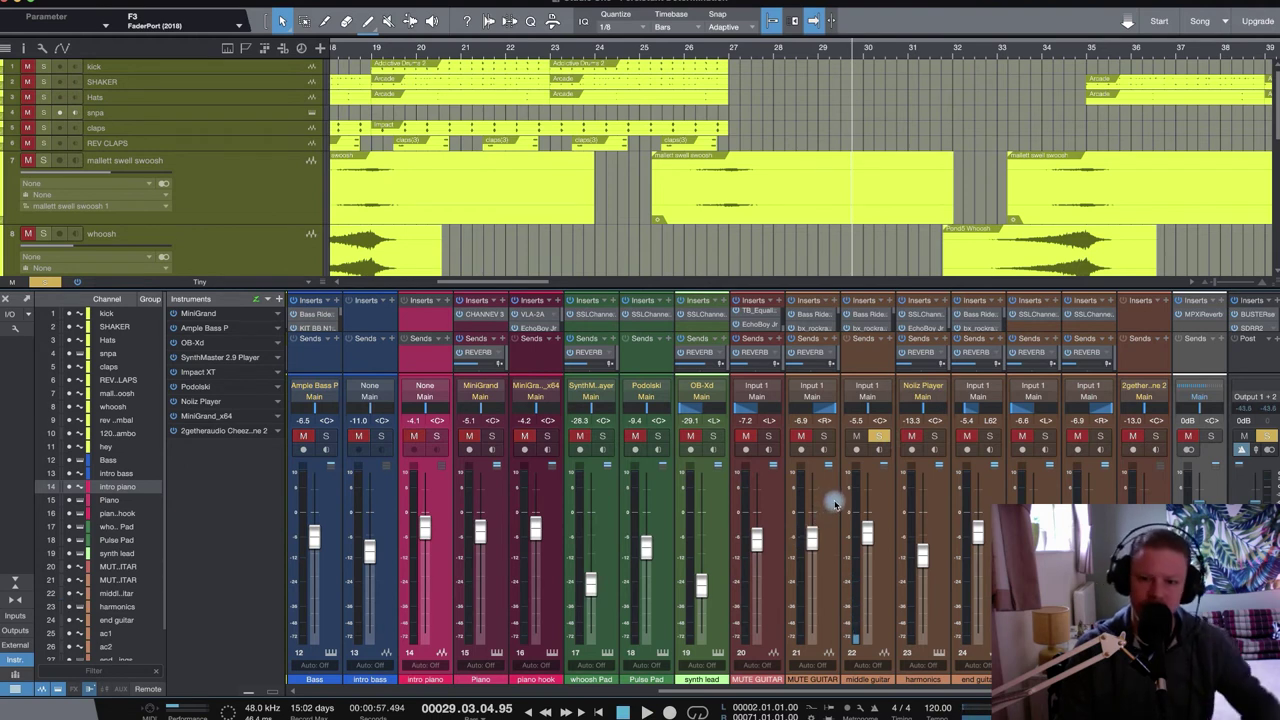
key("space")
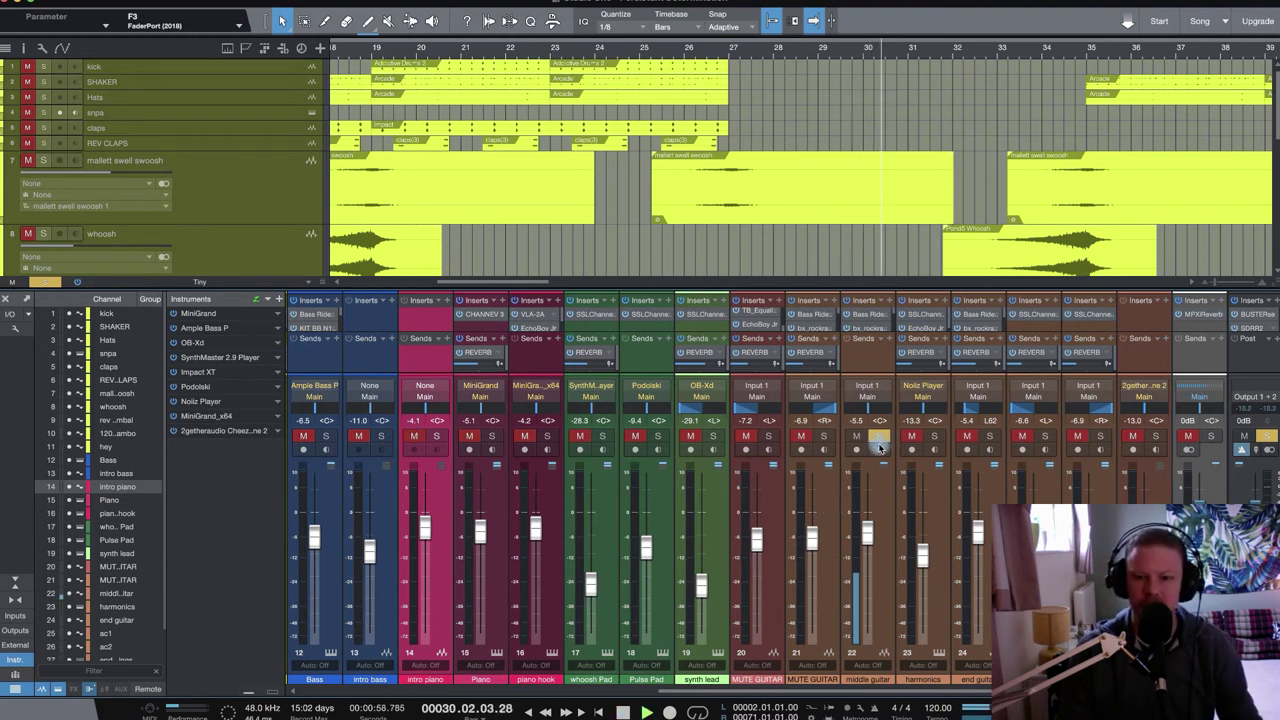
left_click(879, 437)
left_click(1066, 50)
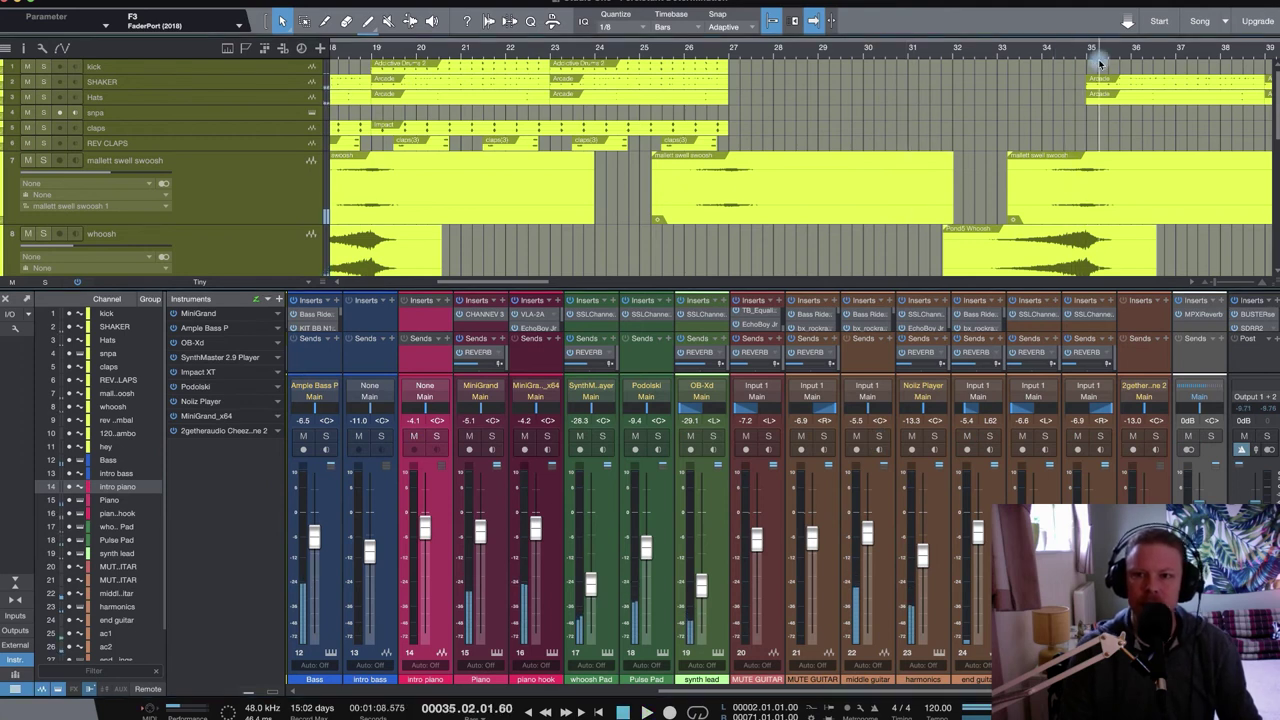
scroll(1045, 93, "right", 4)
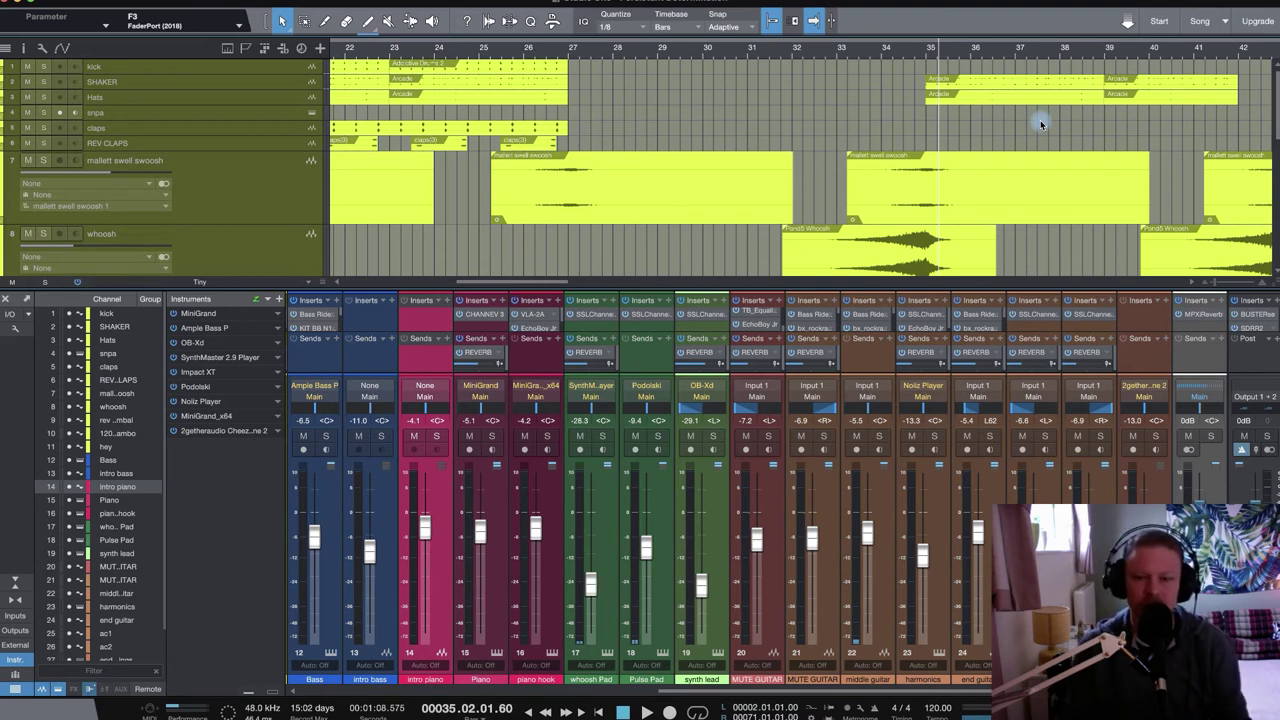
key("space")
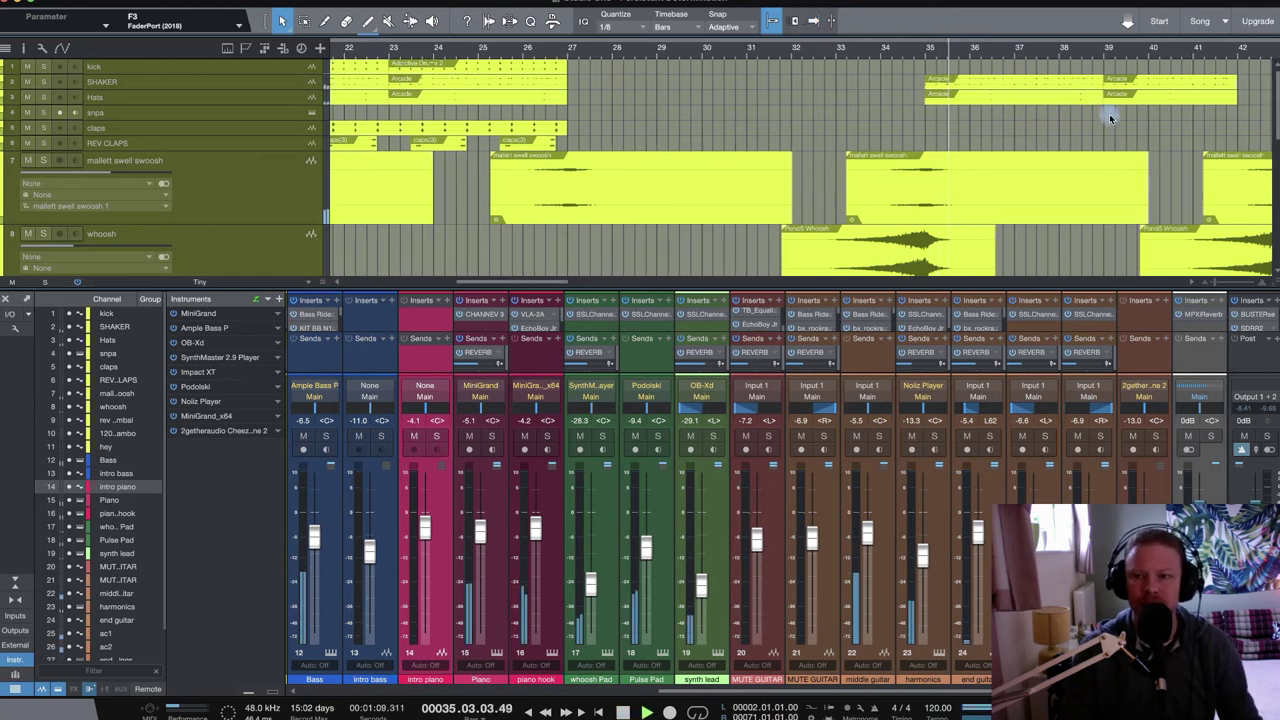
- Audition two guitar channels soloed, clear their solos, and turn on playhead follow
scroll(1110, 118, "right", 3)
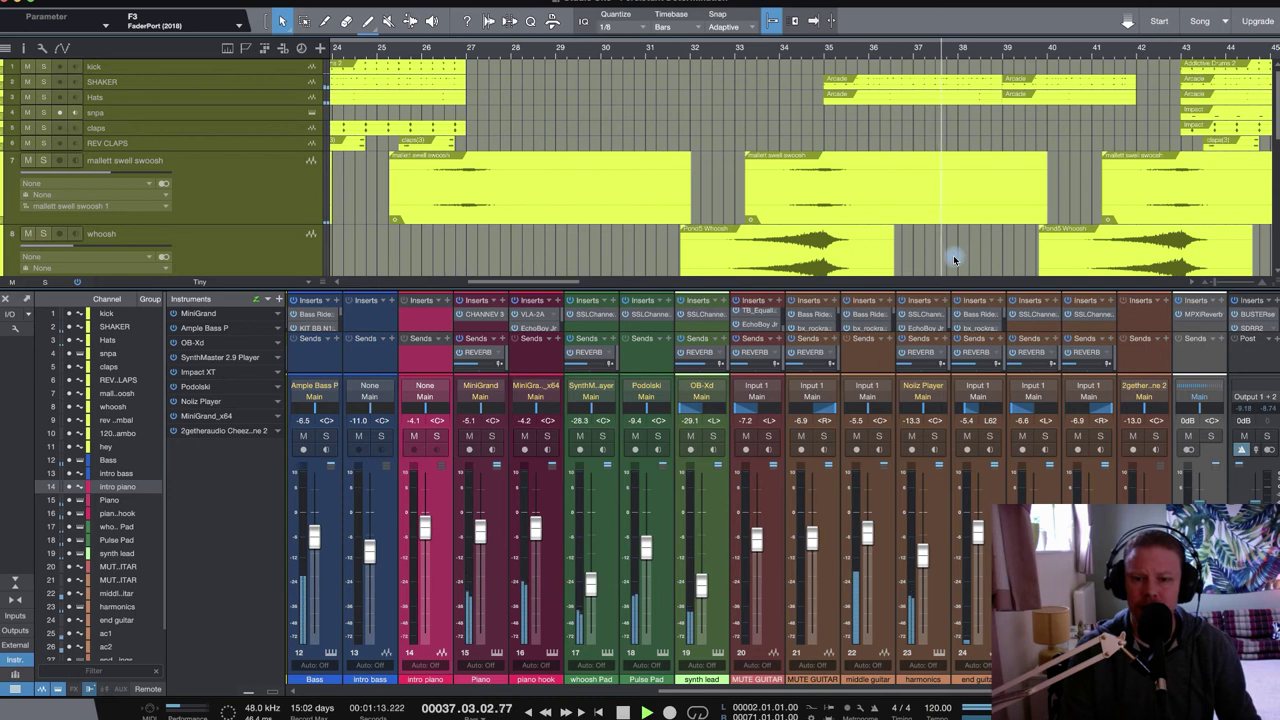
left_click(1044, 436)
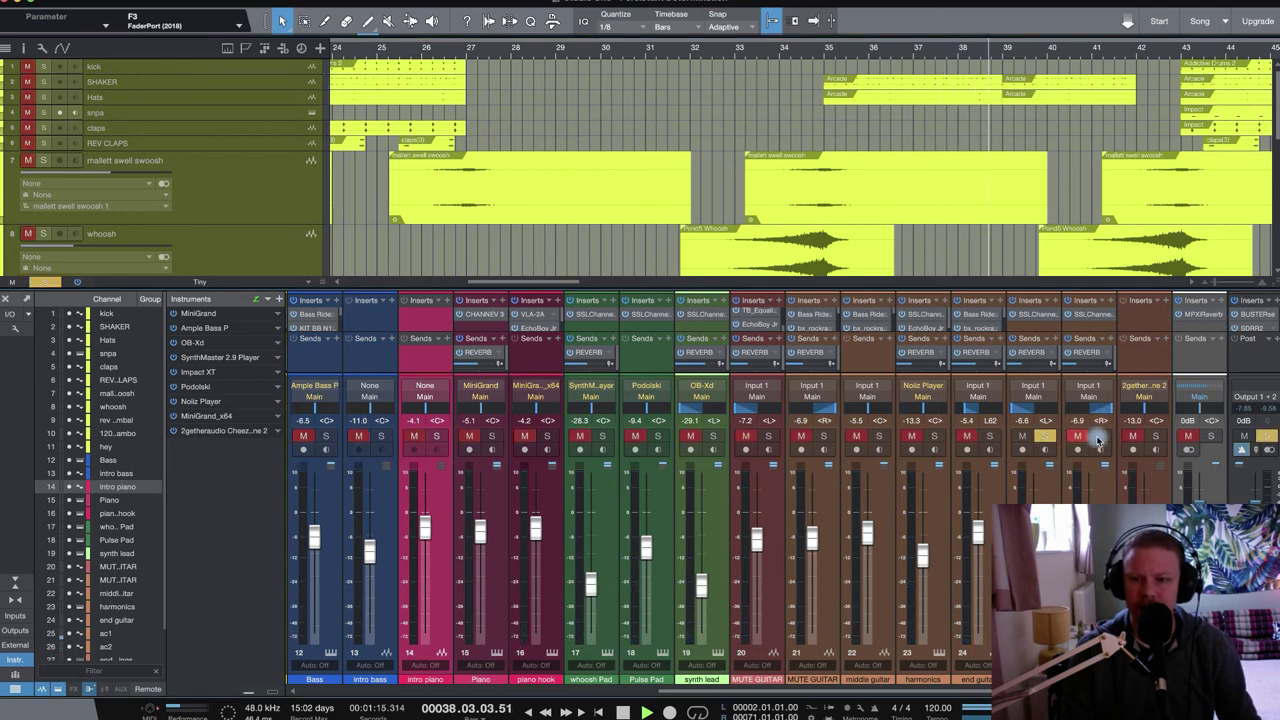
left_click(1099, 437)
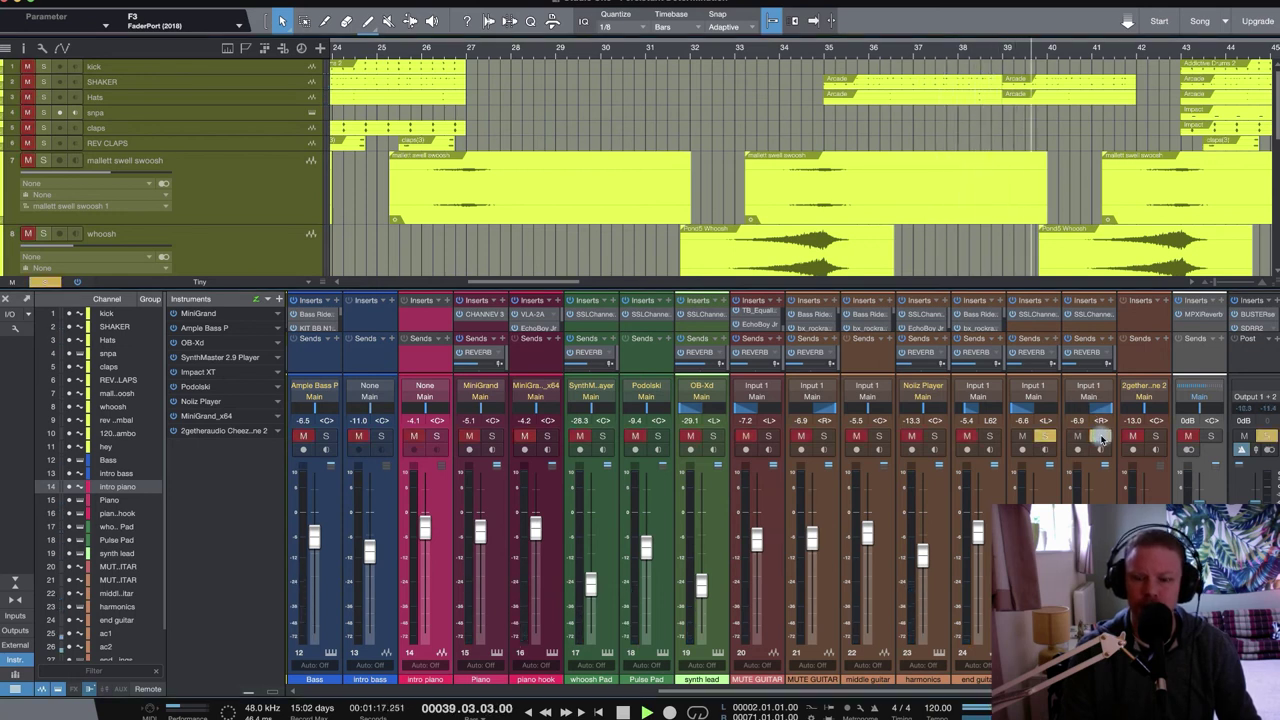
left_click(1099, 437)
left_click(1047, 437)
scroll(1046, 126, "right", 3)
scroll(1044, 126, "right", 1)
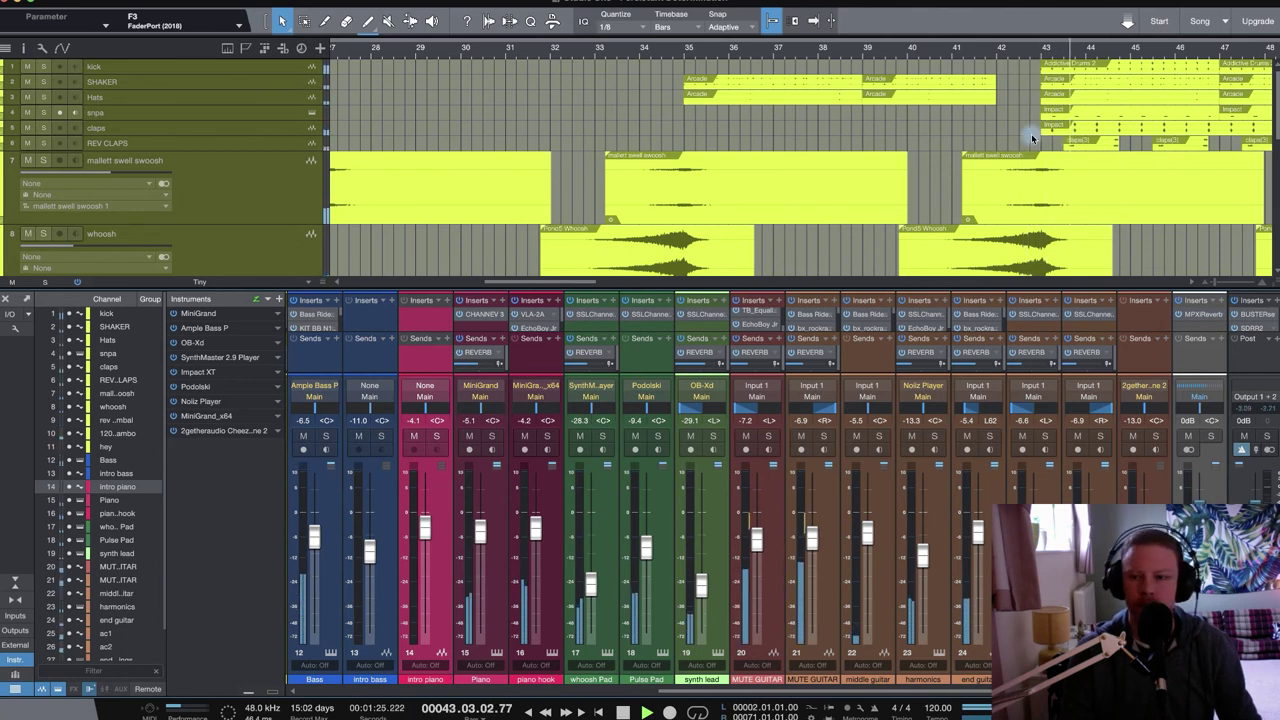
key("f")
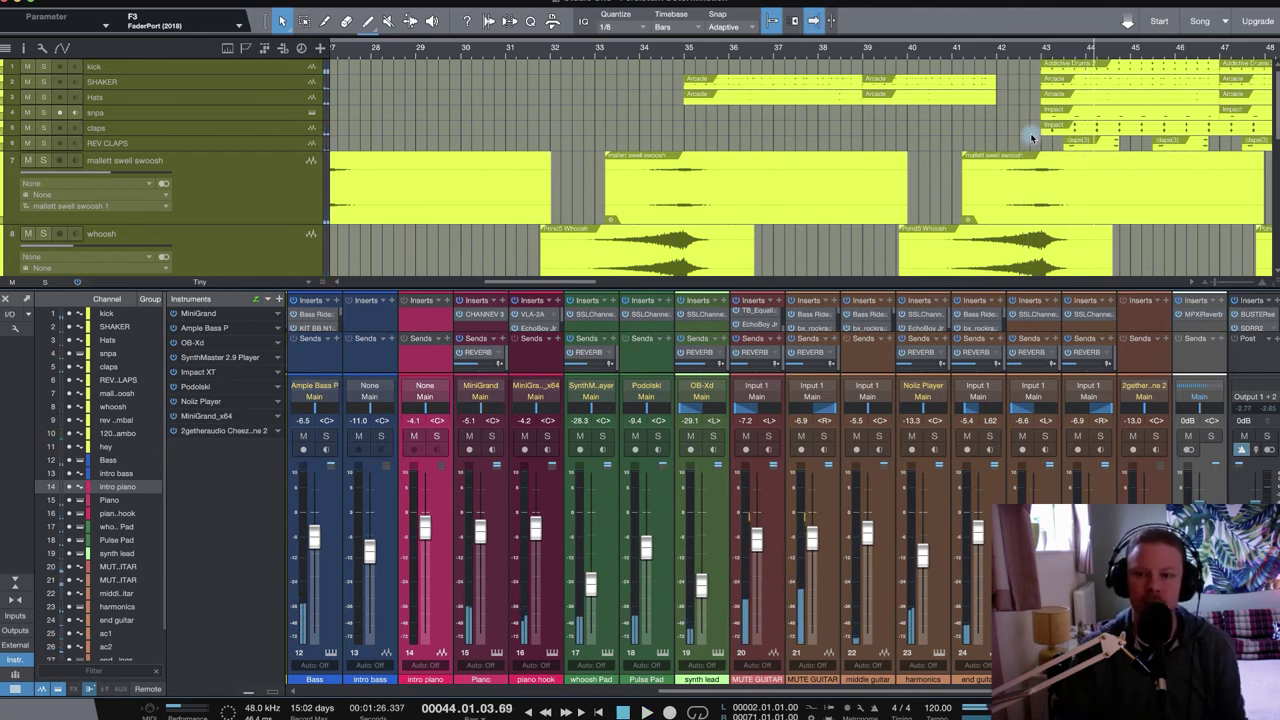
- Solo the last instrument channel, the 120 tambo channel, and another guitar channel
left_click(1155, 436)
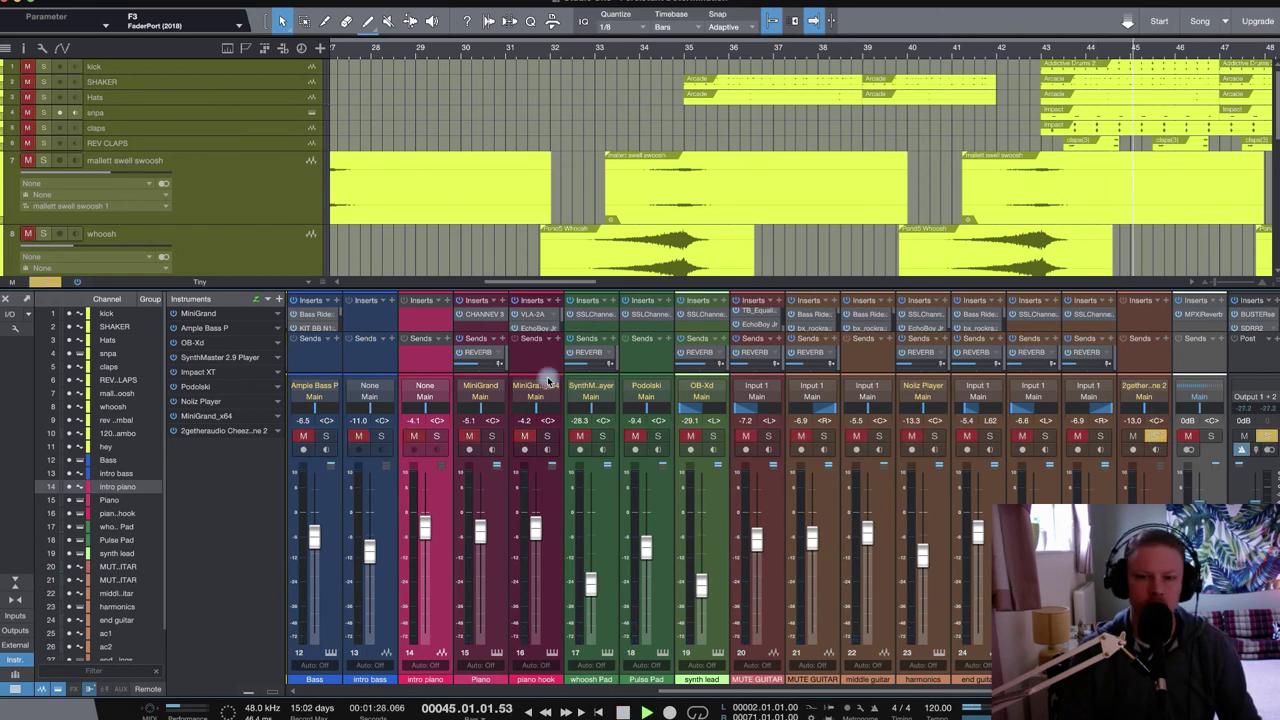
scroll(540, 384, "left", 10)
scroll(540, 384, "left", 3)
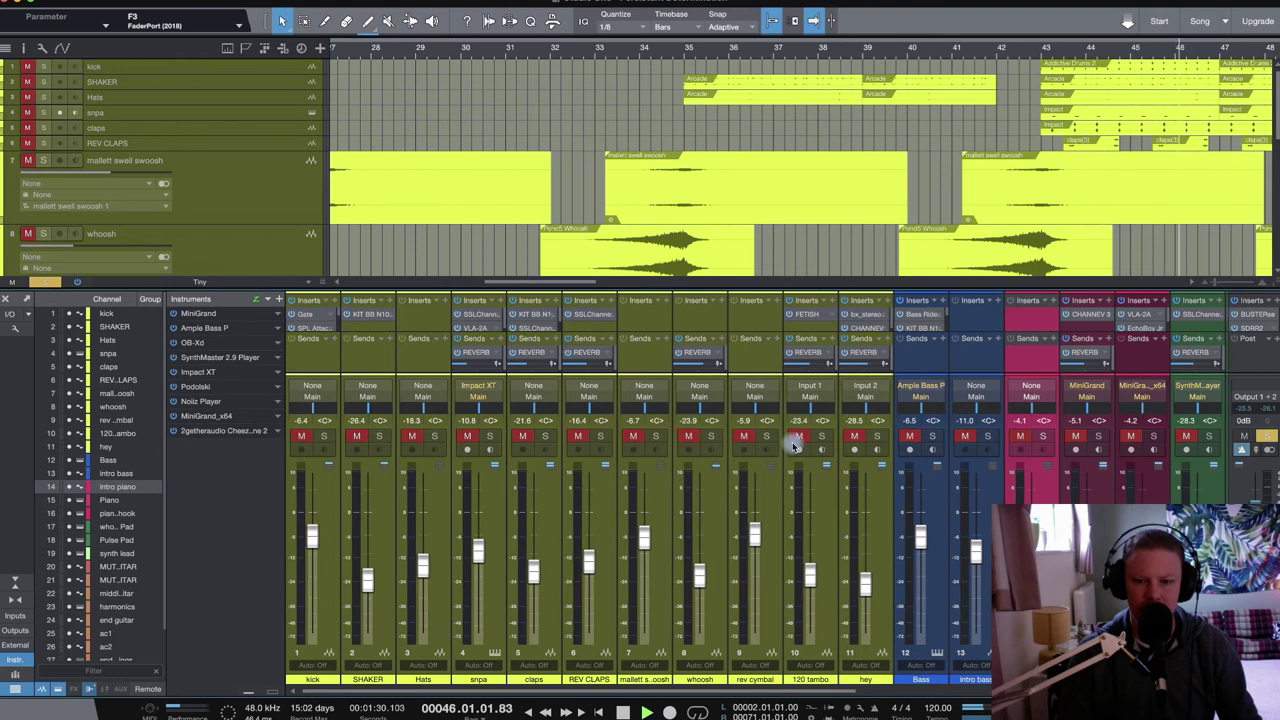
left_click(822, 437)
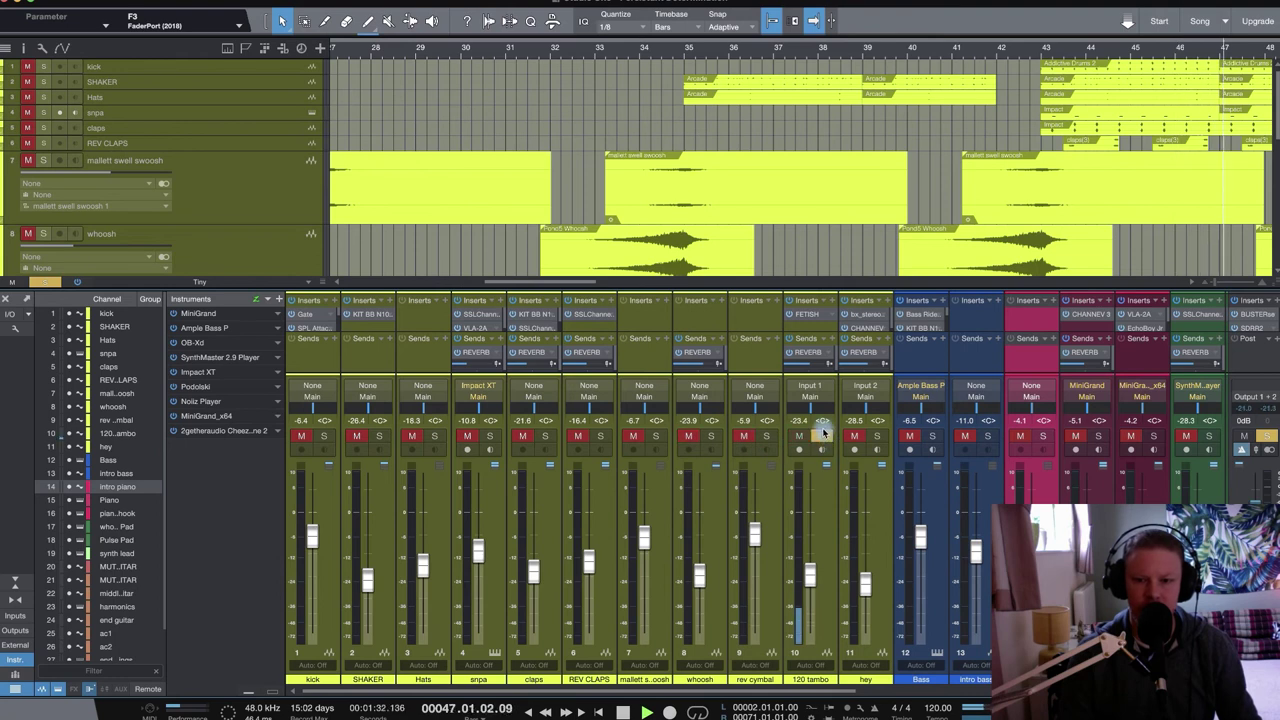
scroll(822, 433, "right", 1)
scroll(822, 433, "right", 4)
scroll(822, 433, "right", 4)
scroll(825, 435, "right", 2)
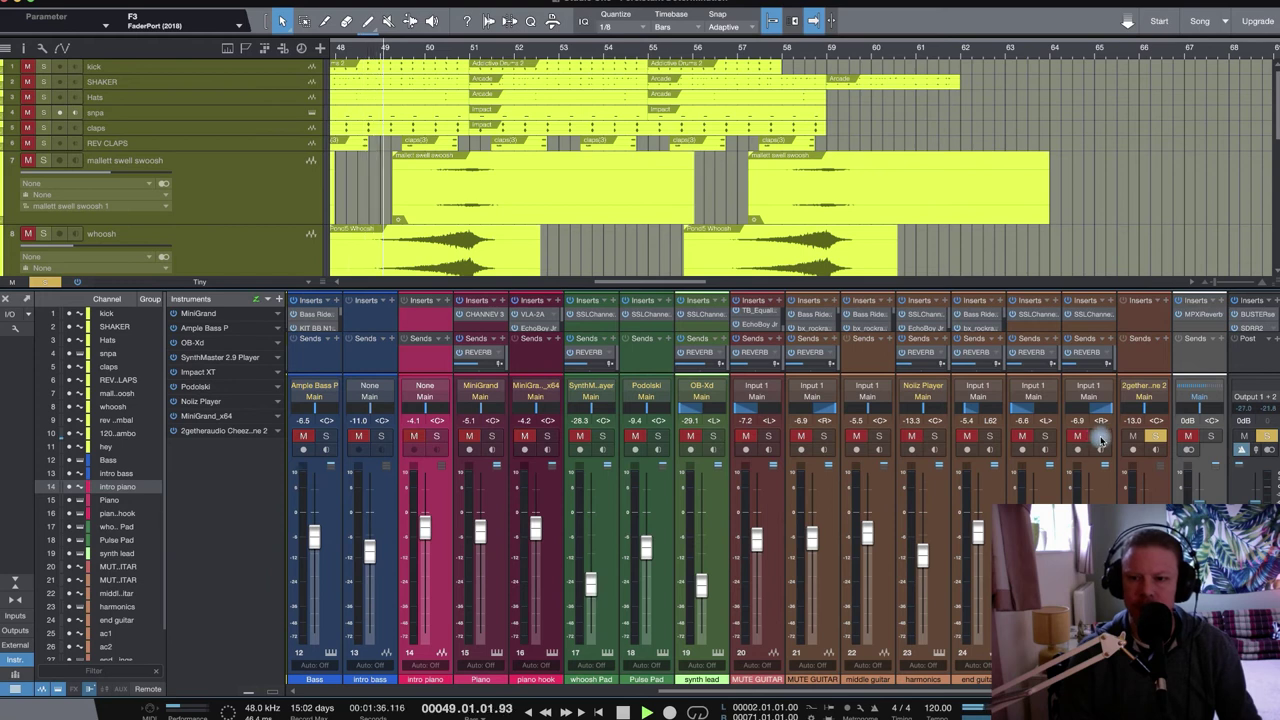
left_click(1100, 438)
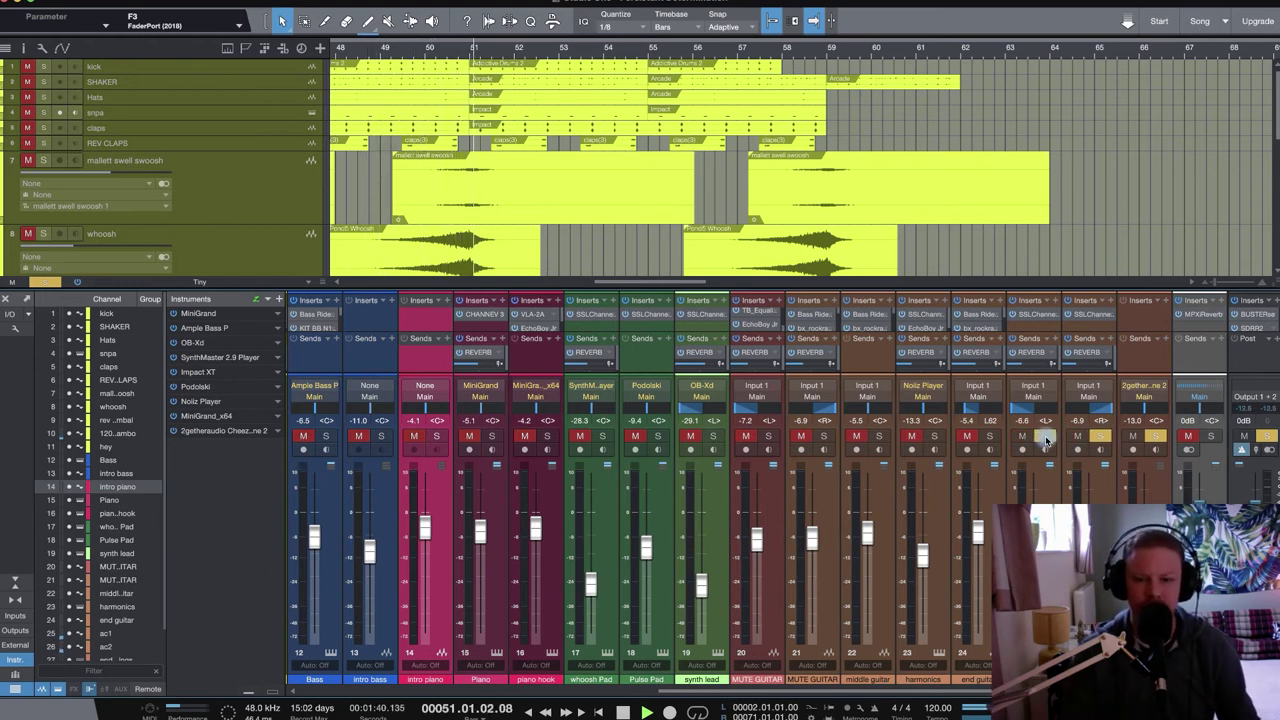
- Solo and unsolo the snpa channel, then clear all solos with the global solo indicator
scroll(1068, 437, "left", 2)
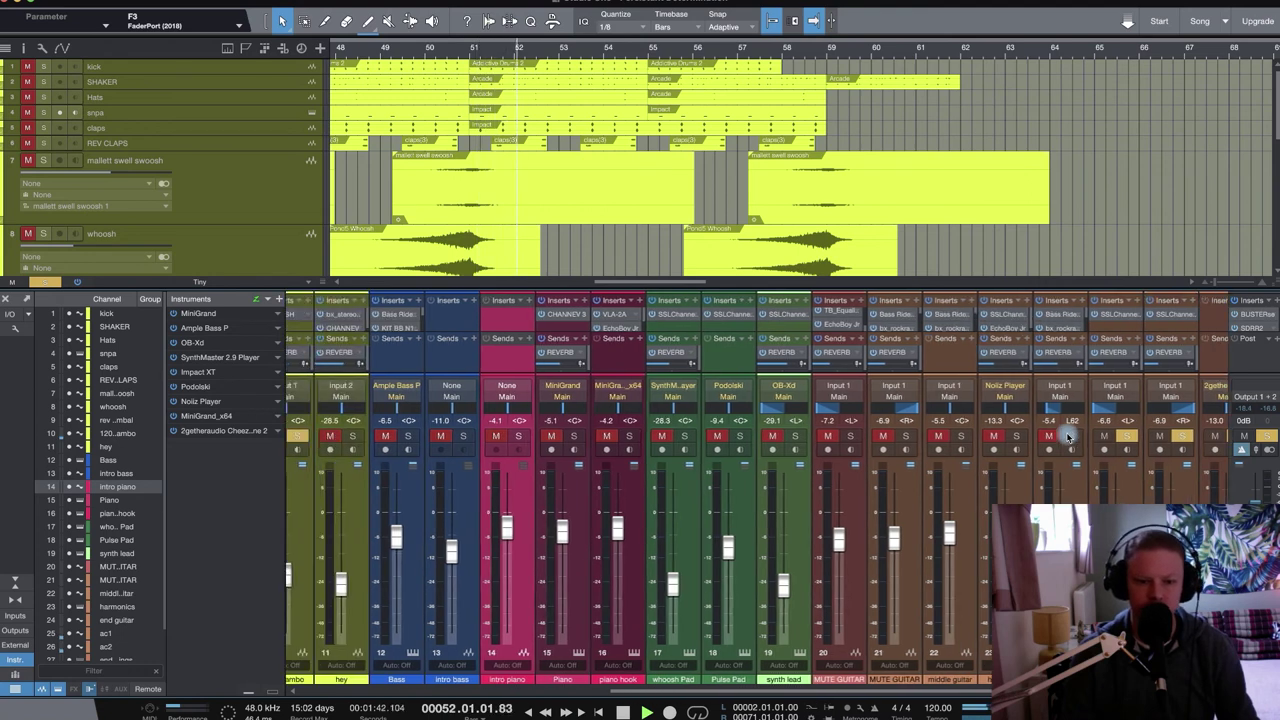
scroll(1068, 437, "left", 2)
scroll(1068, 437, "left", 2)
scroll(1068, 437, "left", 2)
scroll(1068, 437, "left", 2)
scroll(1068, 437, "left", 2)
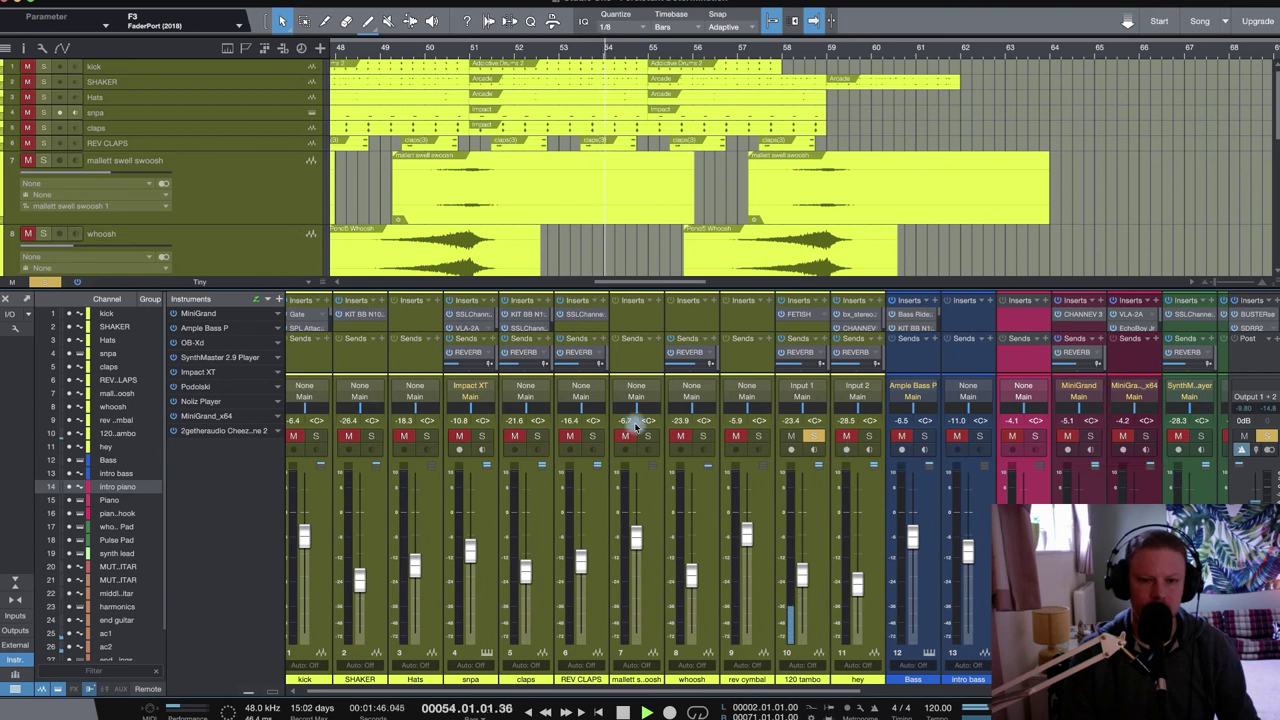
left_click(481, 437)
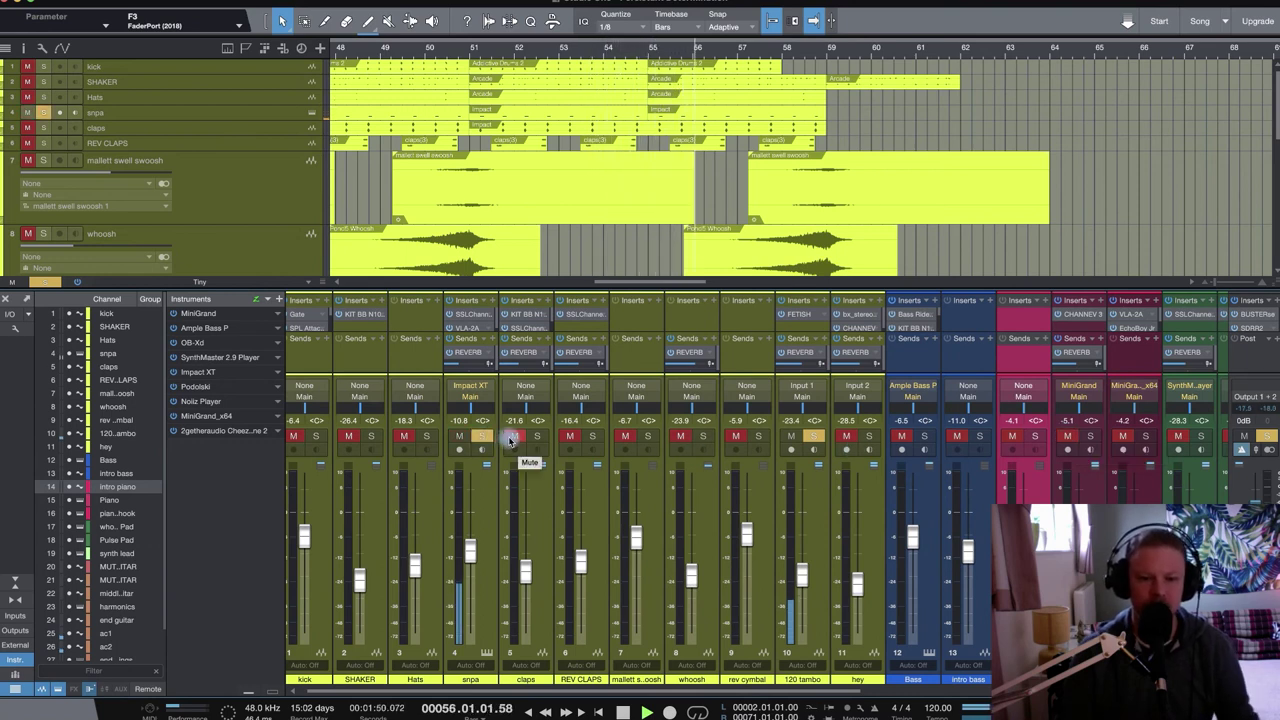
left_click(481, 437)
scroll(866, 434, "right", 3)
scroll(871, 443, "right", 4)
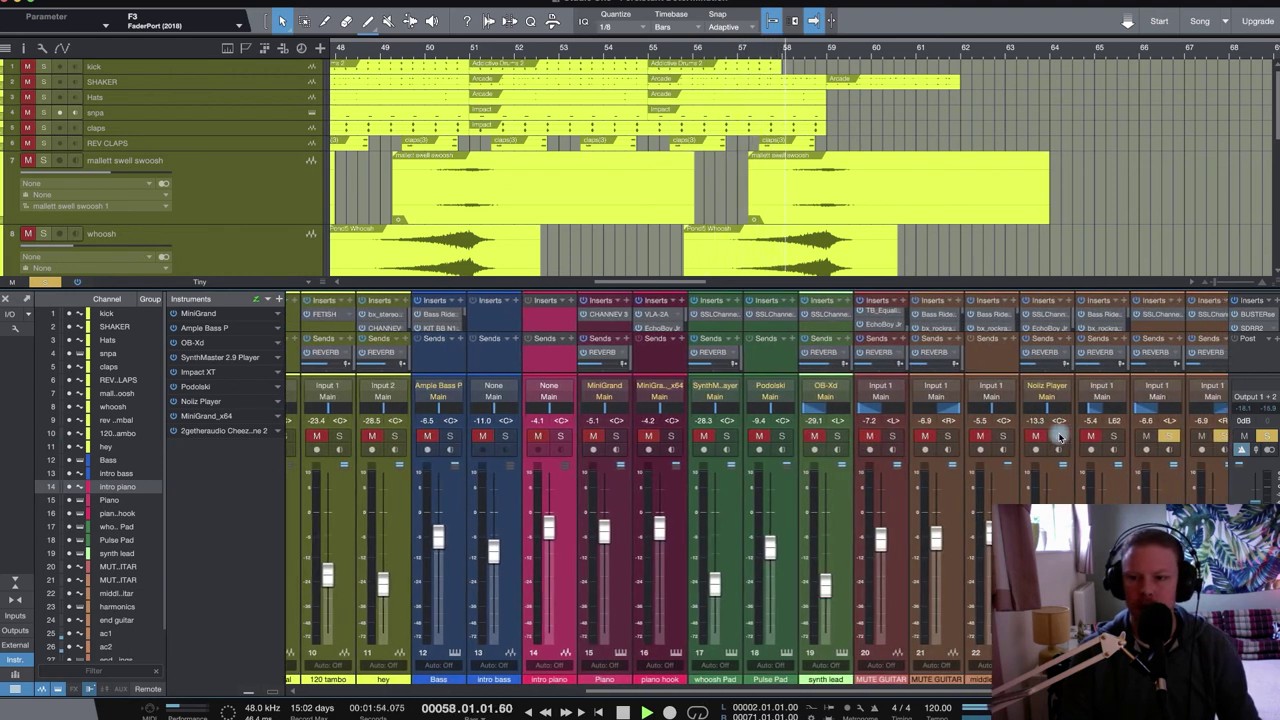
scroll(1000, 440, "right", 4)
left_click(1155, 437)
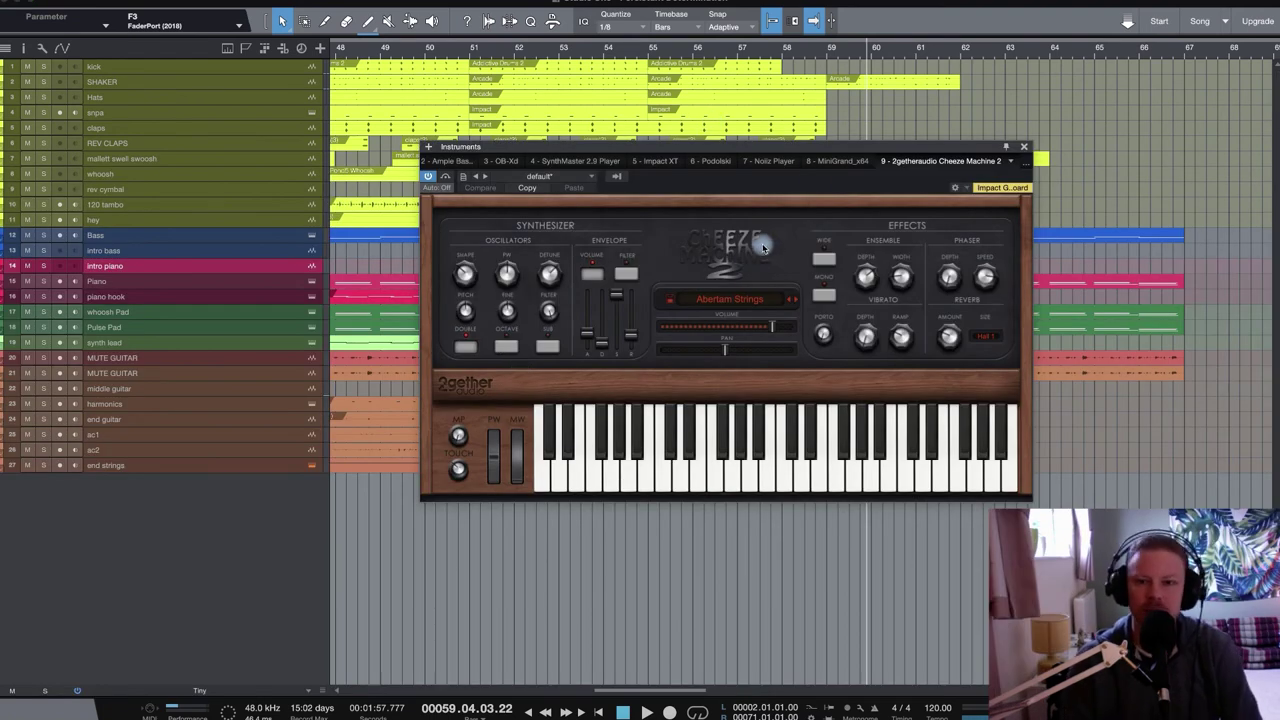
- Move the Cheeze Machine 2 window down and play the soloed end strings from bar 59
left_click_drag(811, 148, 755, 250)
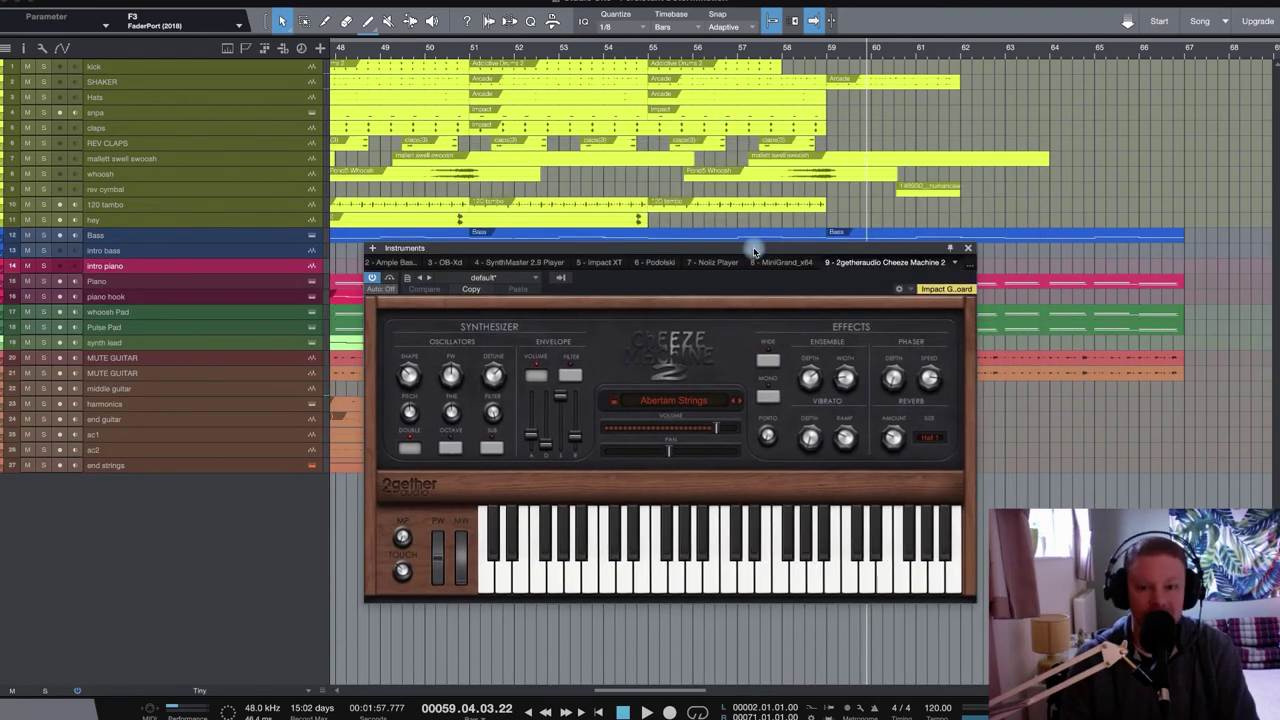
left_click(831, 57)
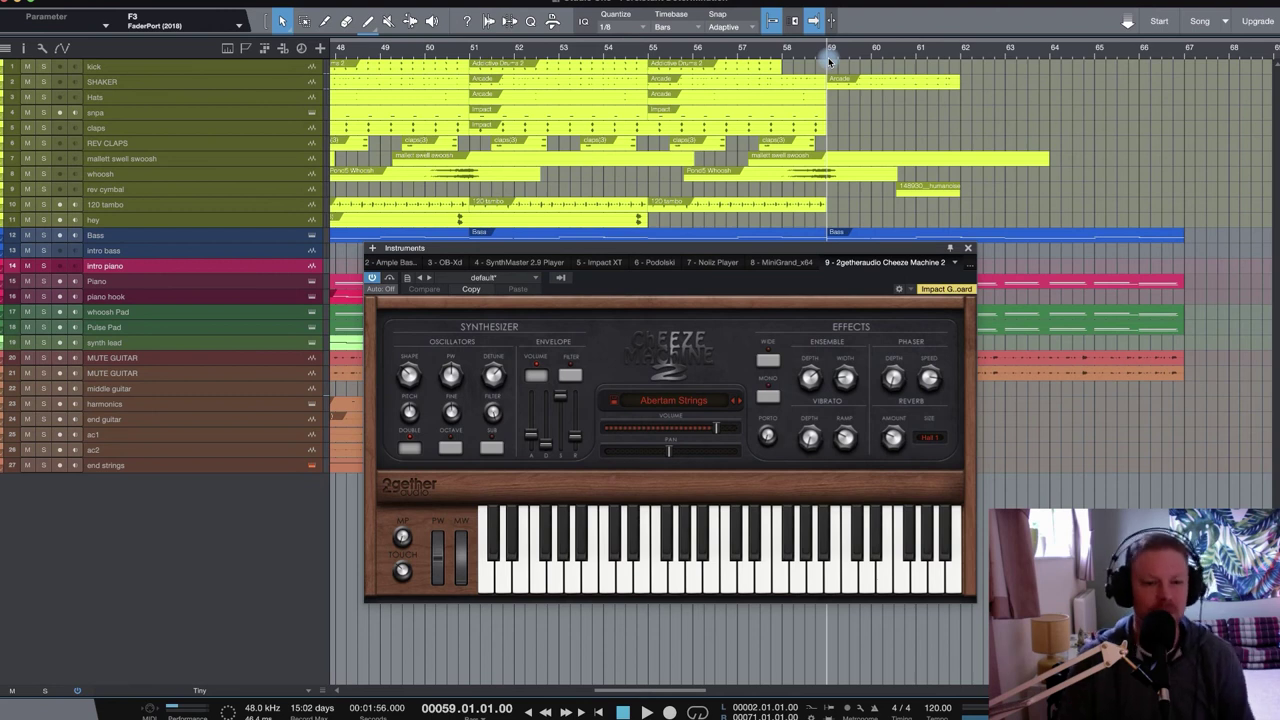
scroll(829, 62, "down", 2)
left_click(43, 465)
key("space")
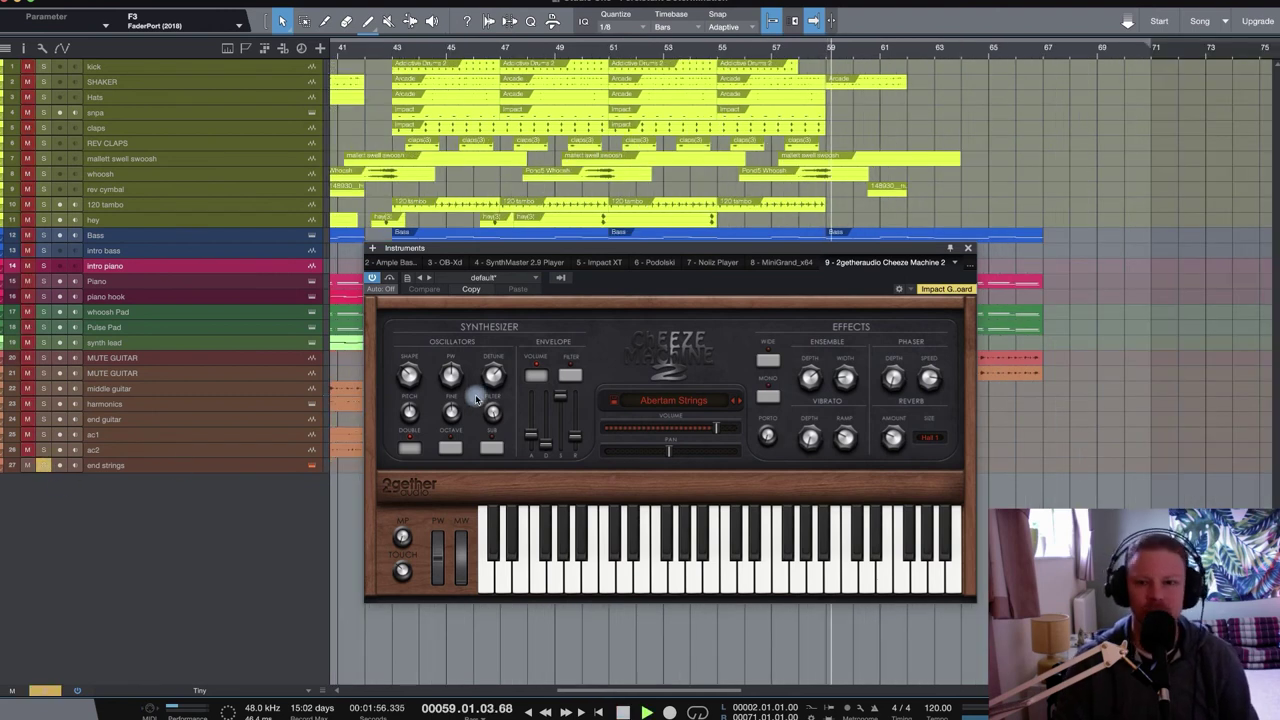
- Jump back to bars 52 and 43, unsolo end strings, and close Cheeze Machine 2
left_click(659, 58)
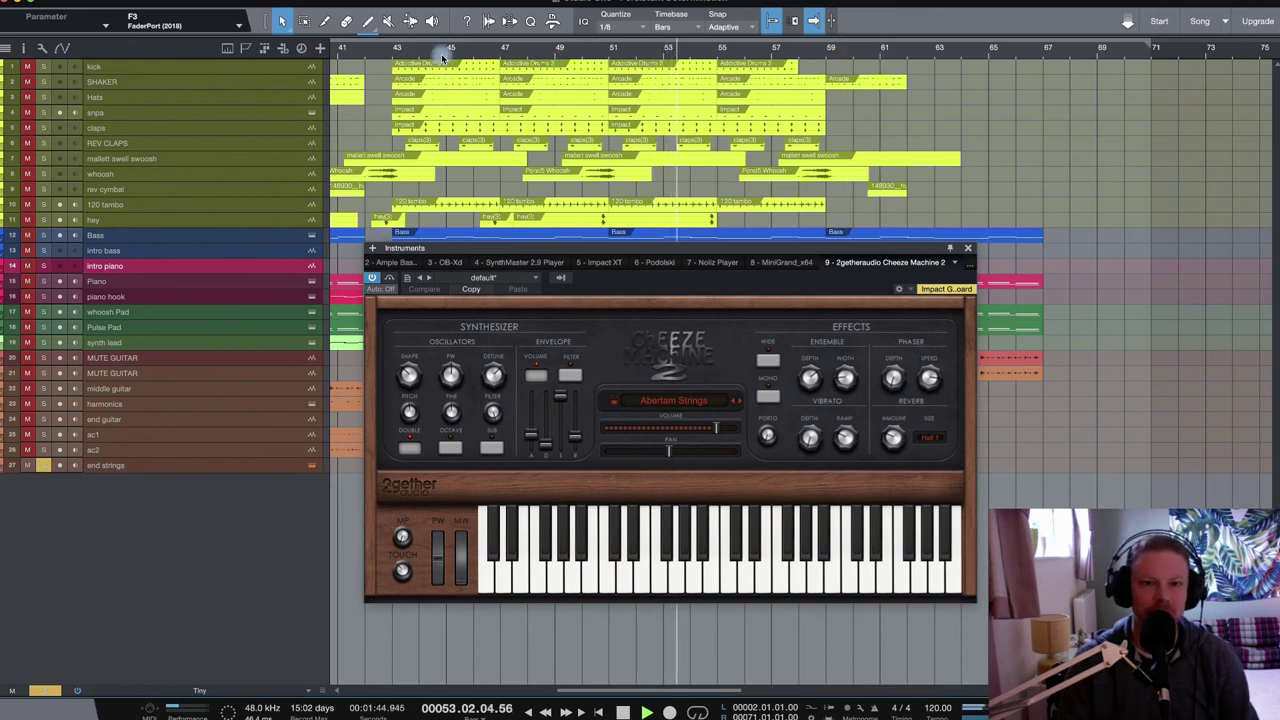
left_click(405, 58)
left_click(43, 465)
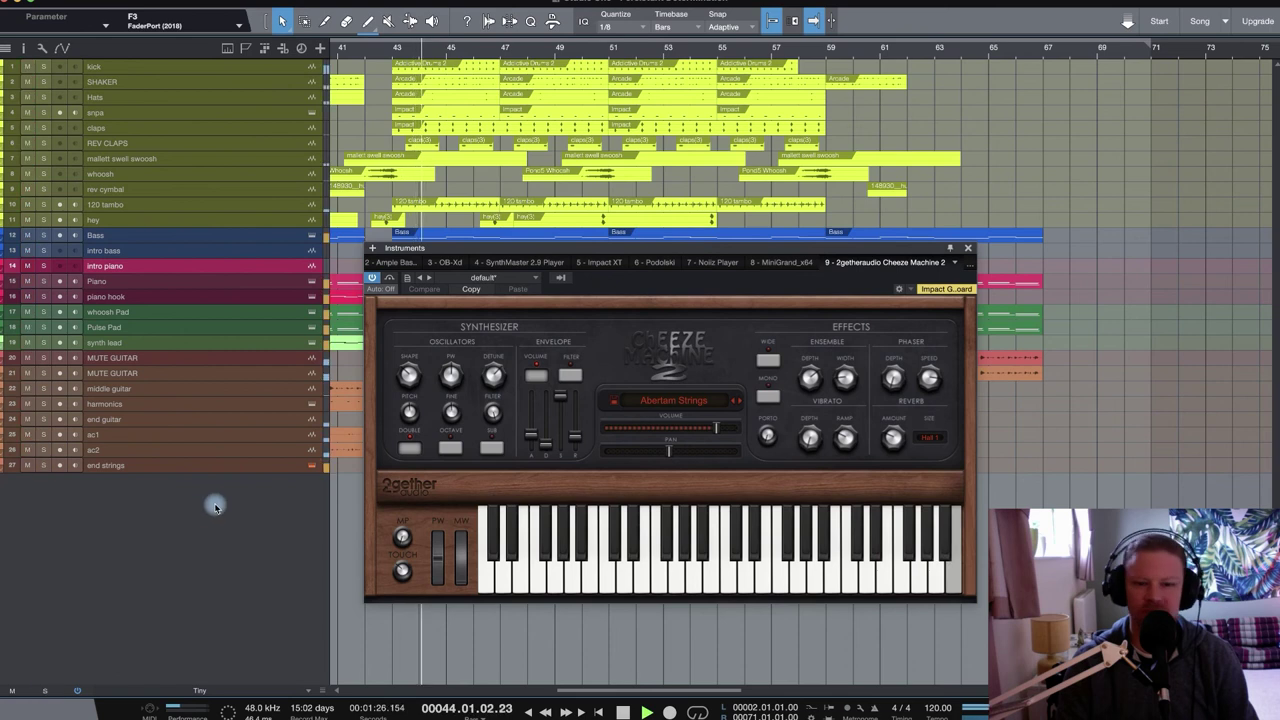
left_click(967, 247)
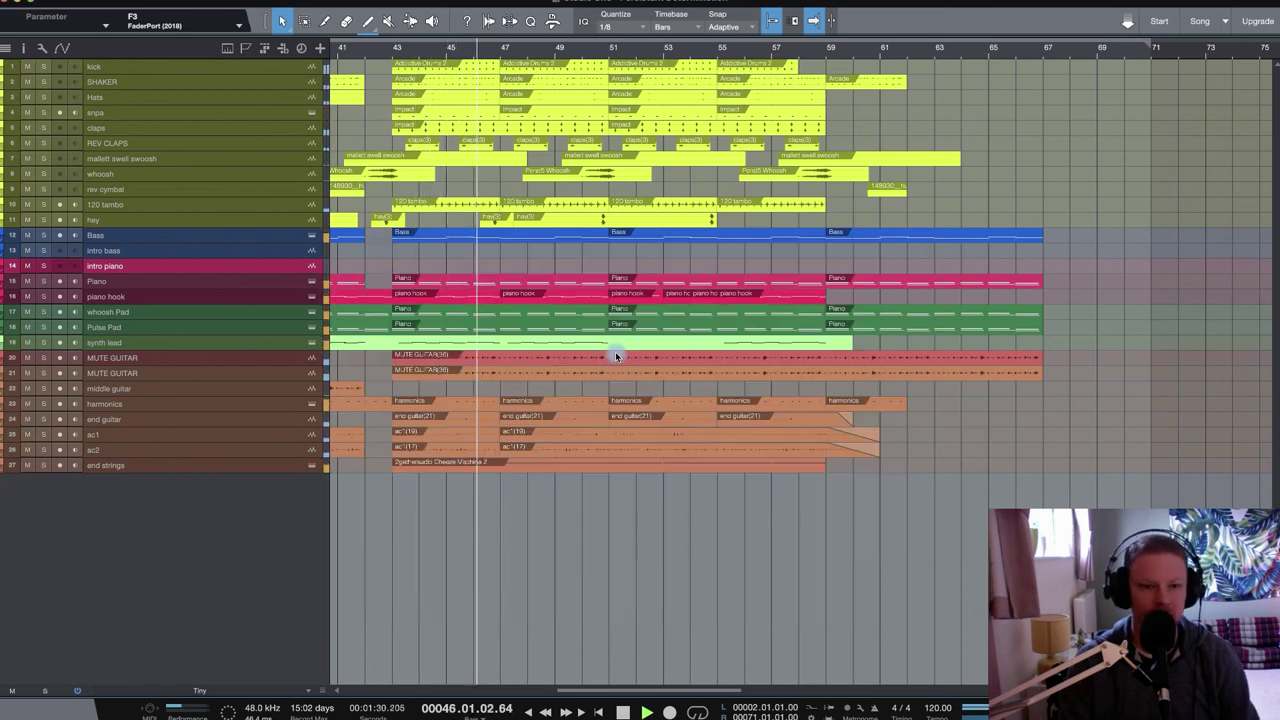
left_click(312, 405)
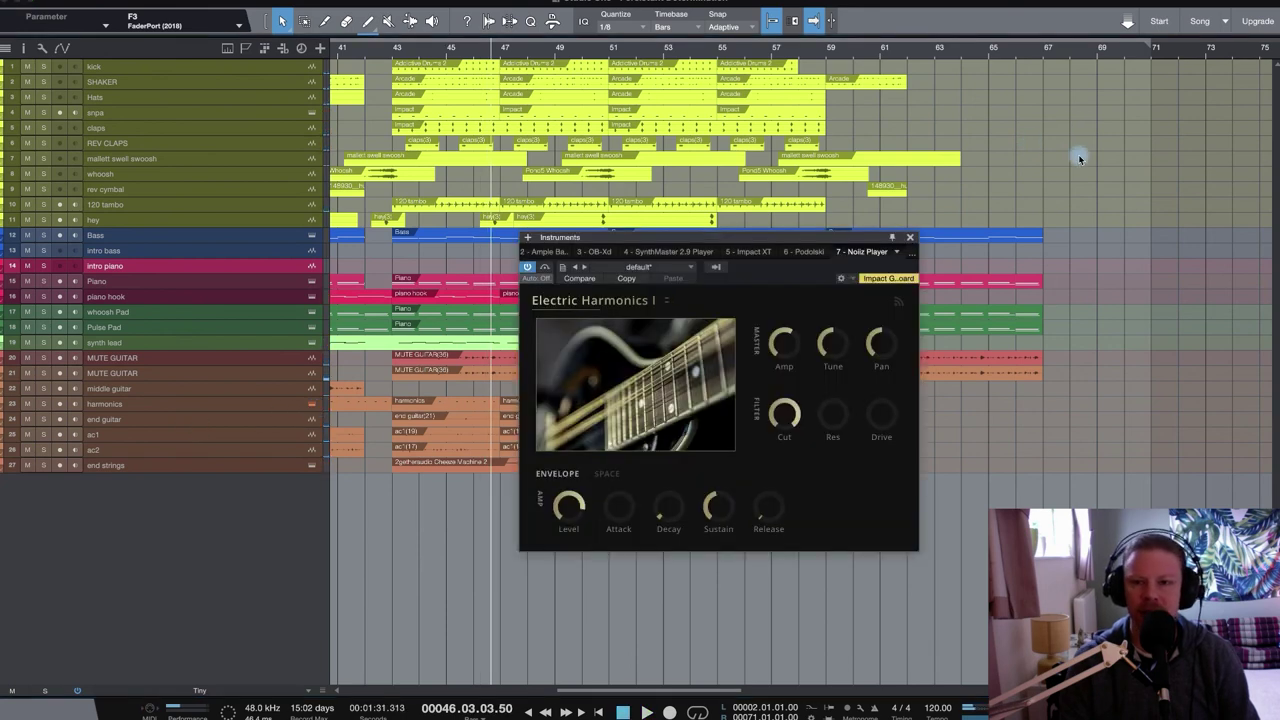
scroll(1000, 150, "left", 5)
scroll(720, 148, "left", 5)
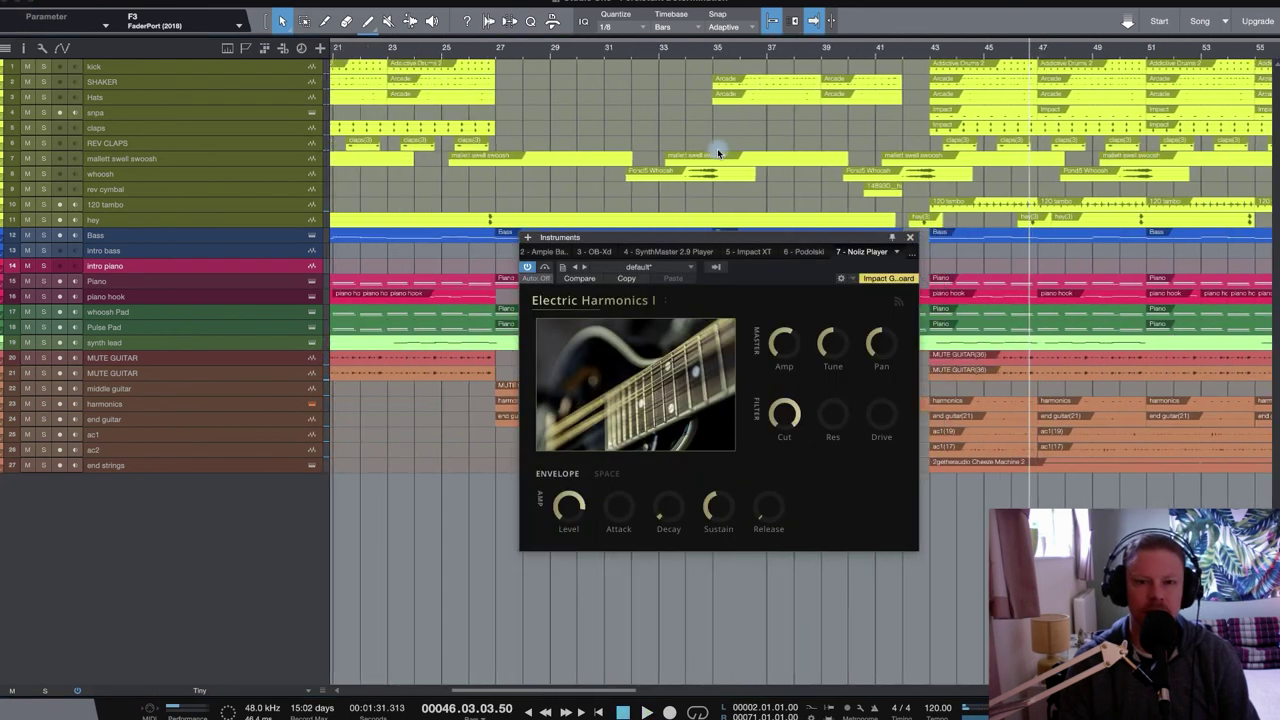
left_click(506, 50)
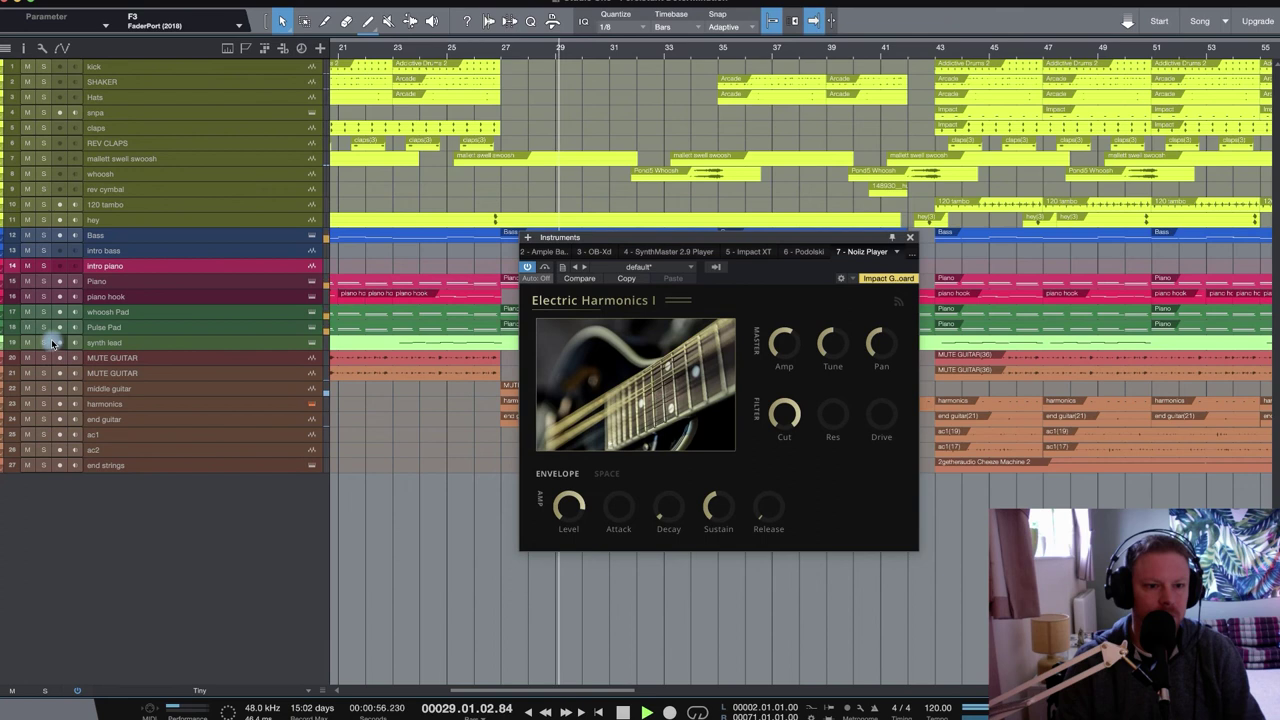
left_click(43, 404)
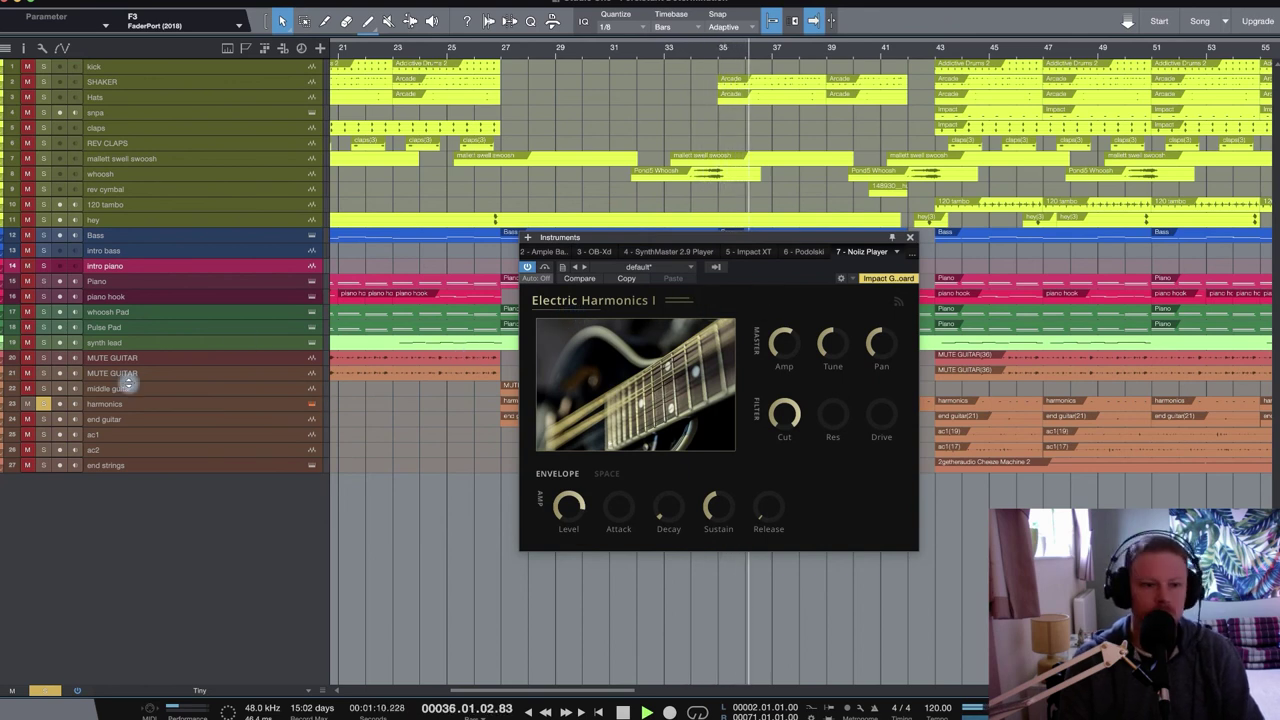
left_click(44, 403)
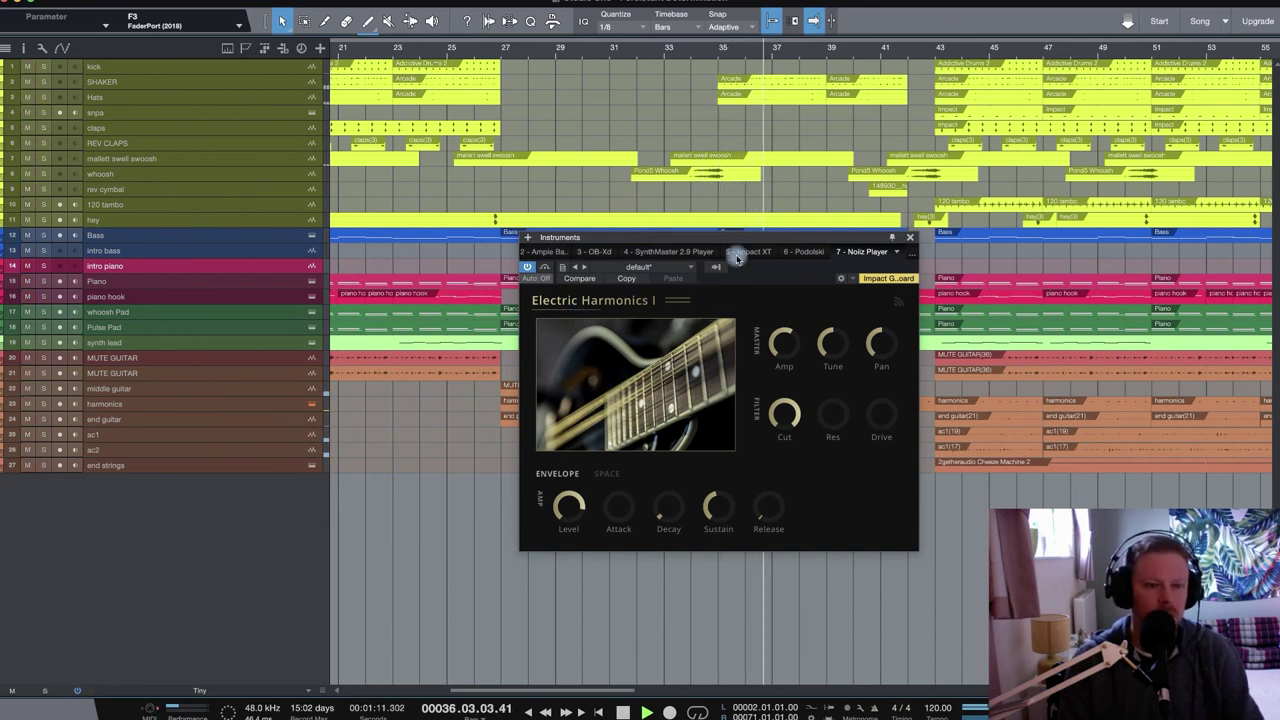
left_click(911, 239)
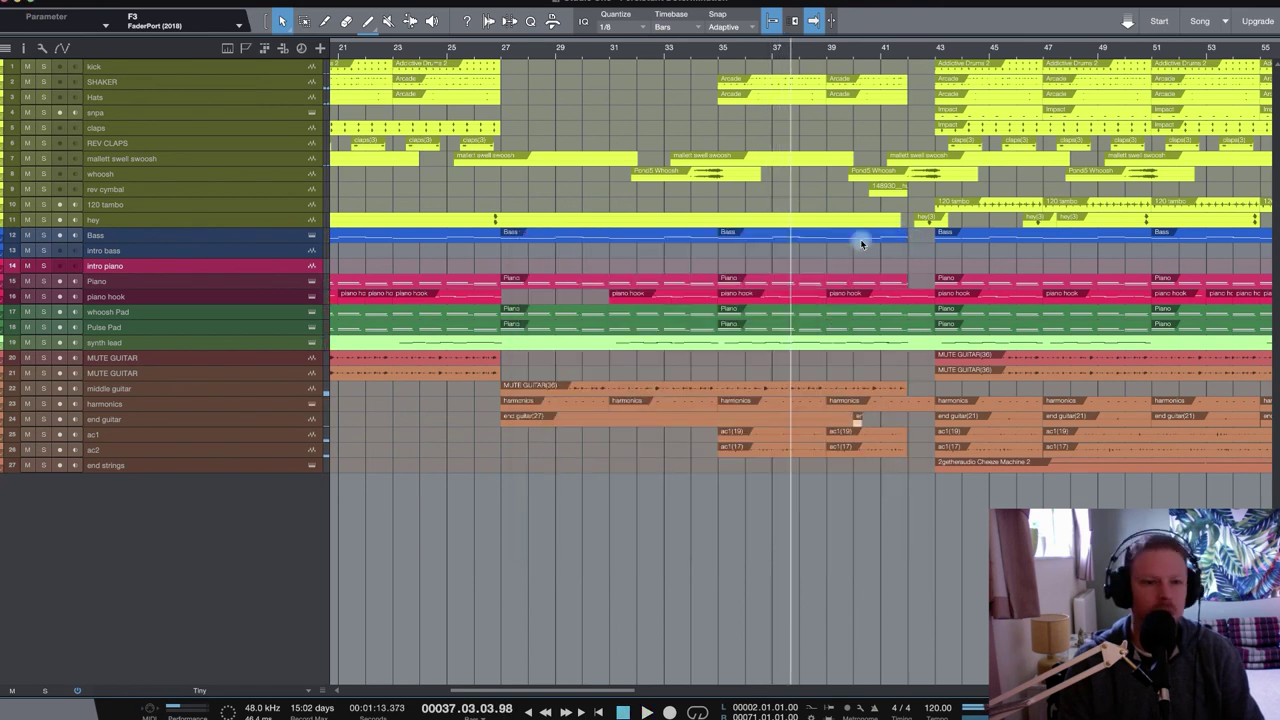
- Show whoosh Pad's SynthMaster Player, solo whoosh Pad and Pulse Pad, then close Podolski's SF WarmPad
left_click(310, 314)
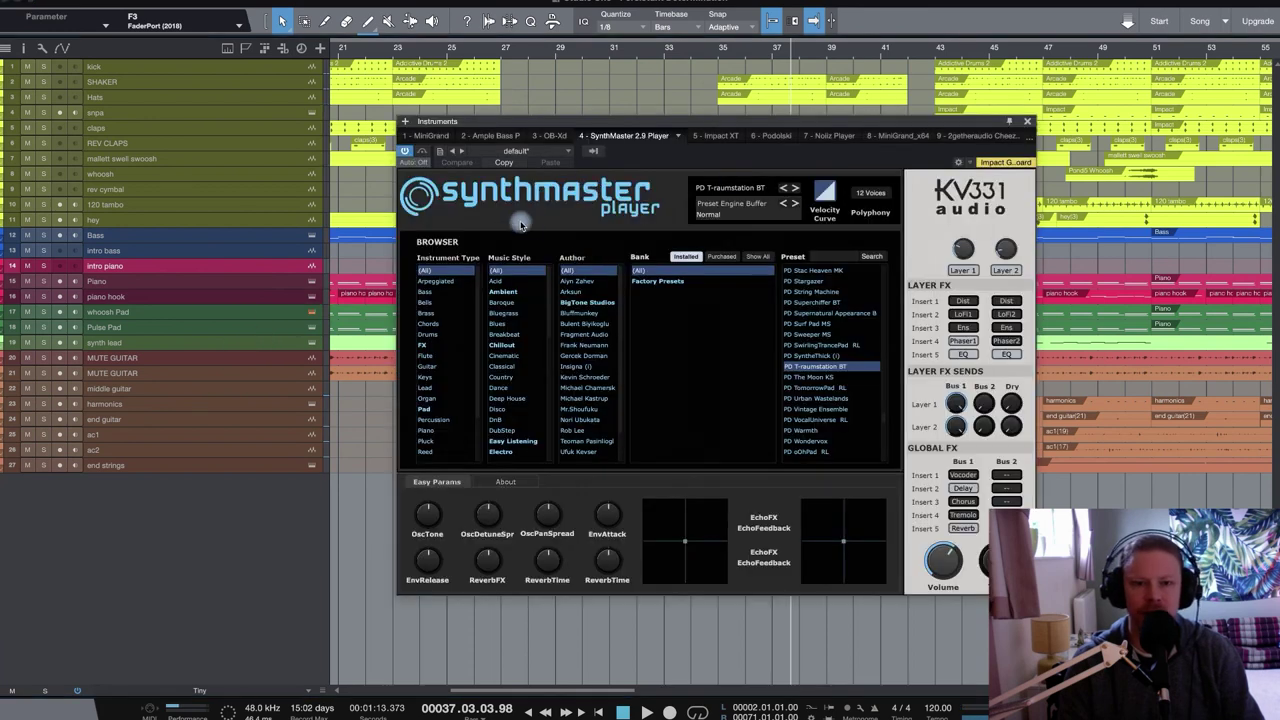
left_click(43, 312)
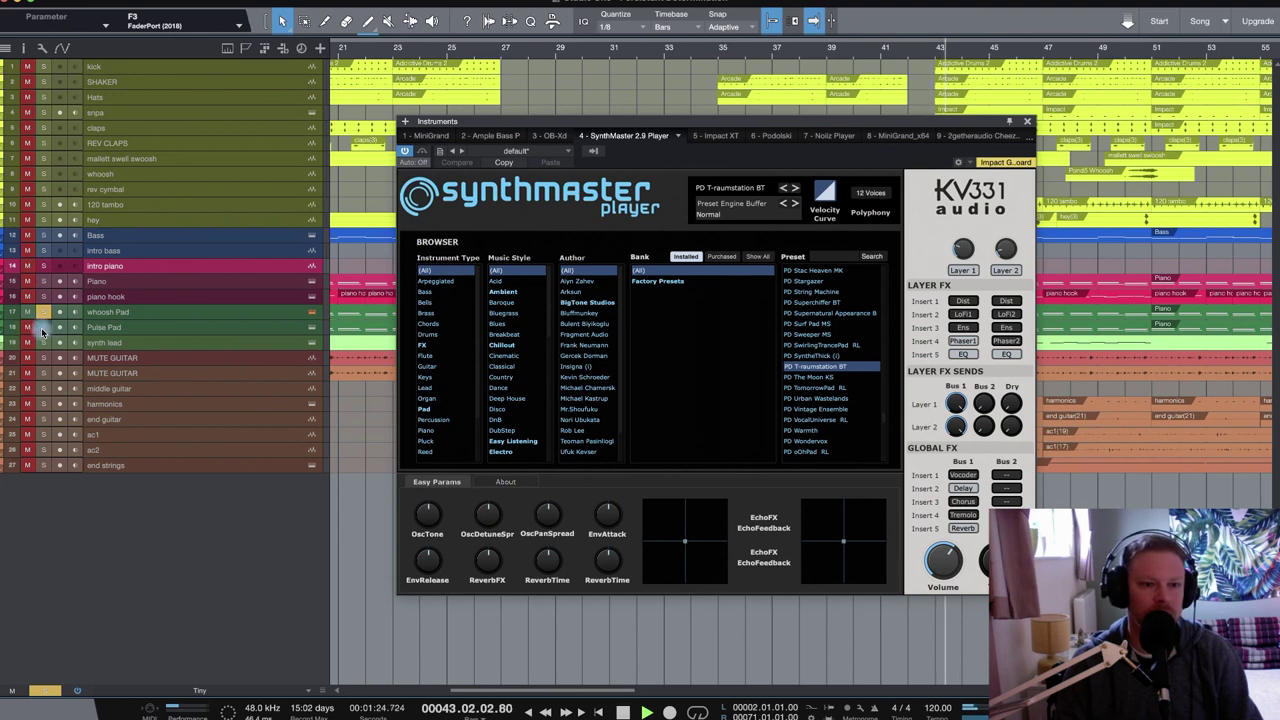
left_click(43, 328)
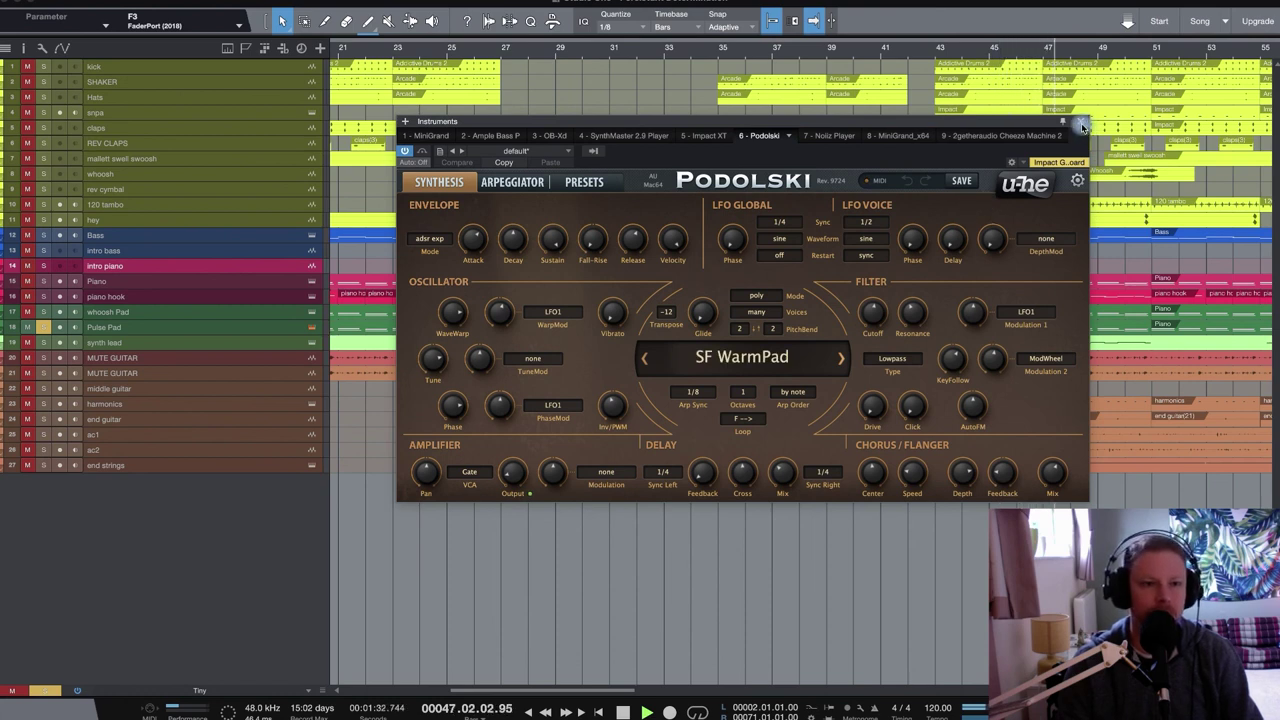
left_click(1080, 123)
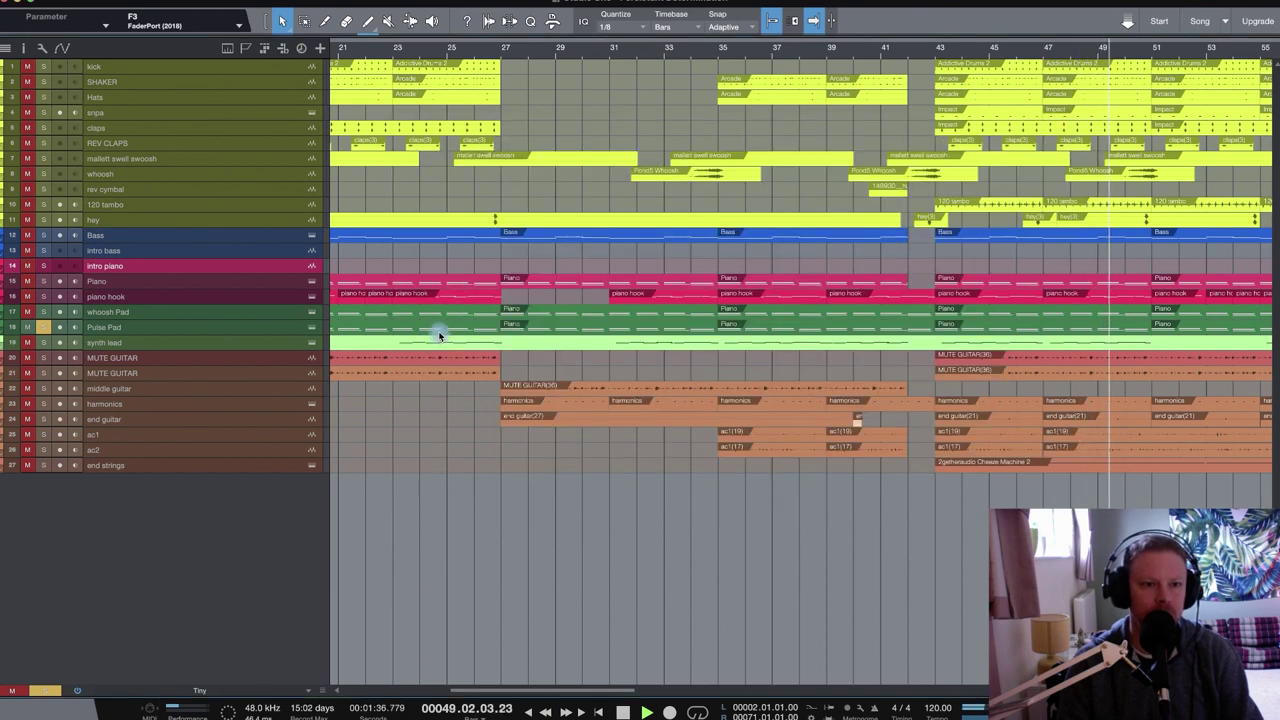
- Stop playback, heighten the hey track to show its waveform, and play it soloed from bar 8
key("space")
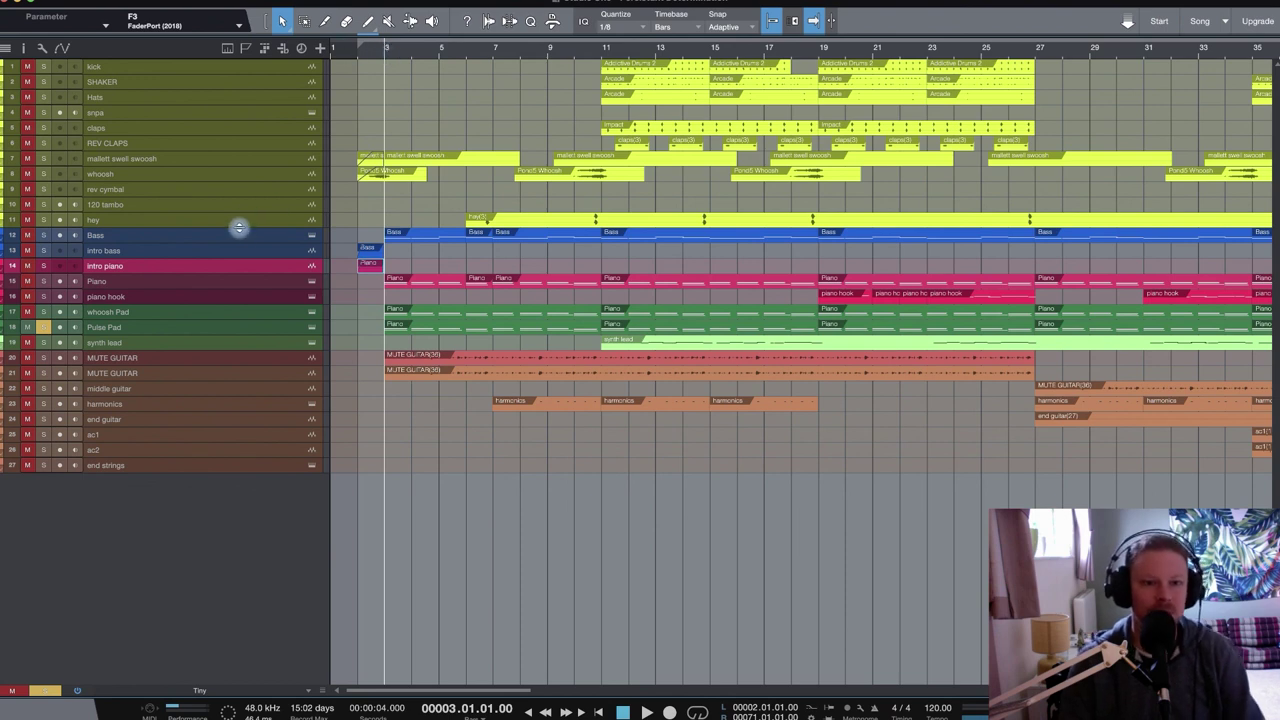
left_click_drag(239, 228, 252, 286)
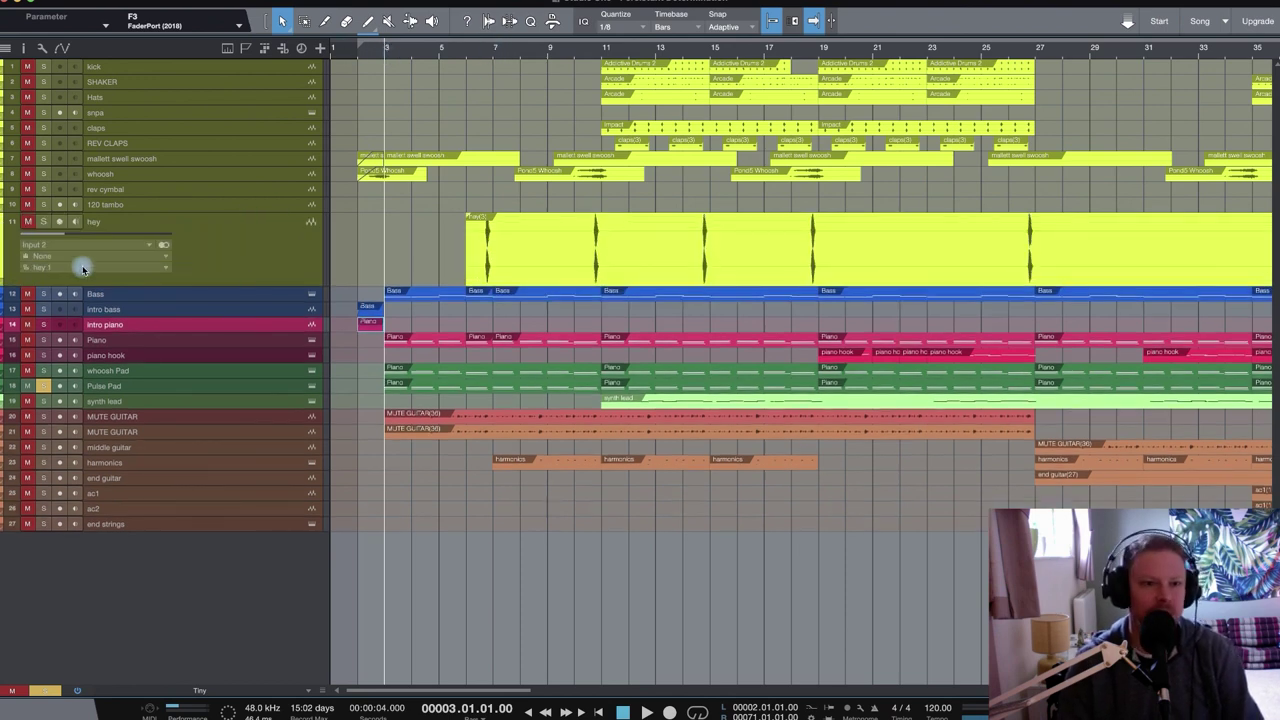
left_click(43, 221)
key("space")
left_click(499, 53)
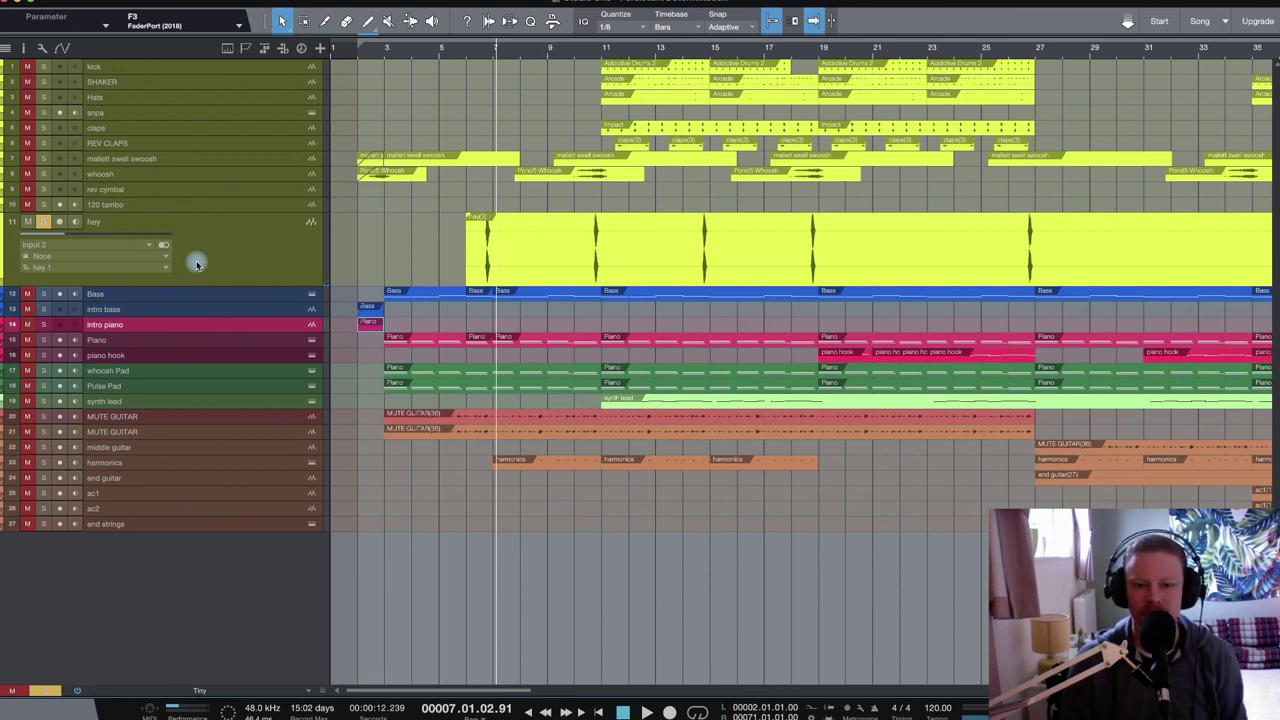
left_click(43, 222)
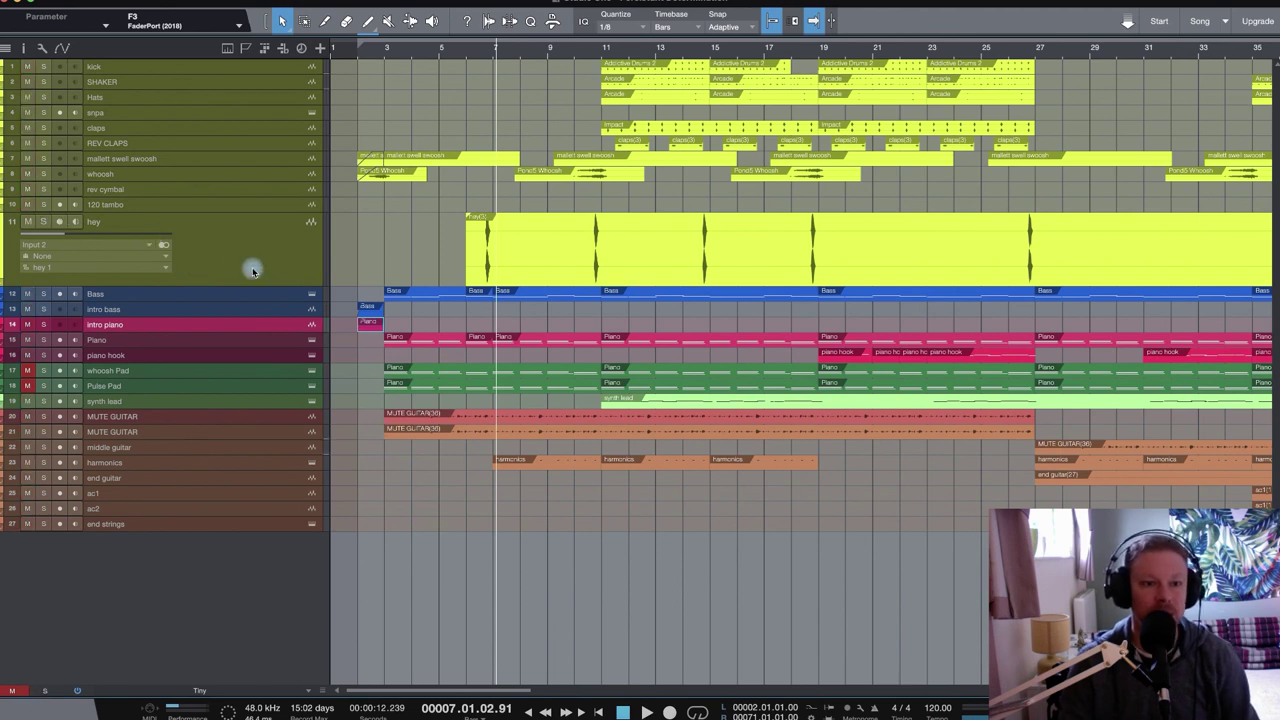
- Turn off the remaining solos so the hey vocal is no longer soloed
left_click(42, 341)
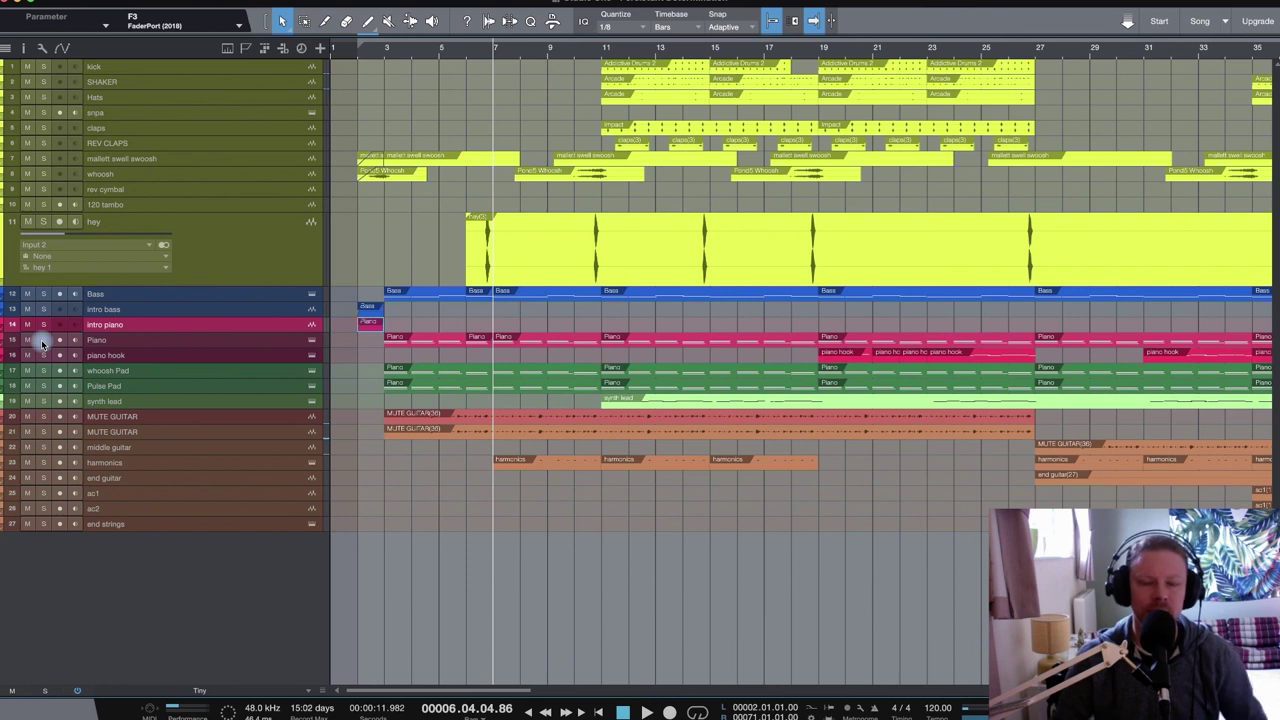